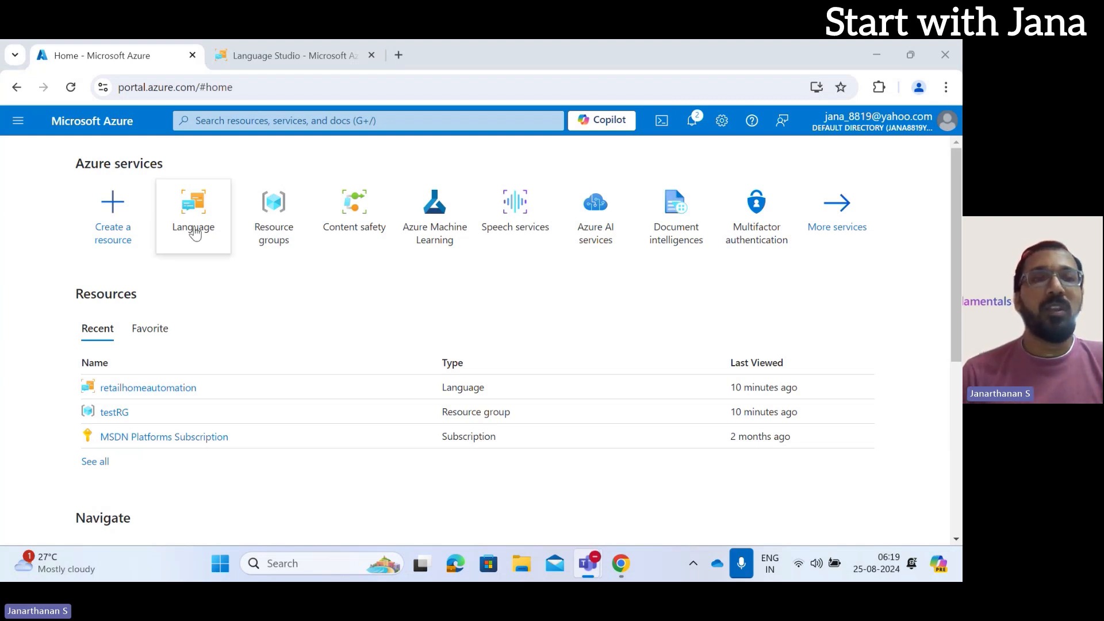
Step: Start creating a new Language service resource with only the default features
mouse_move(200, 253)
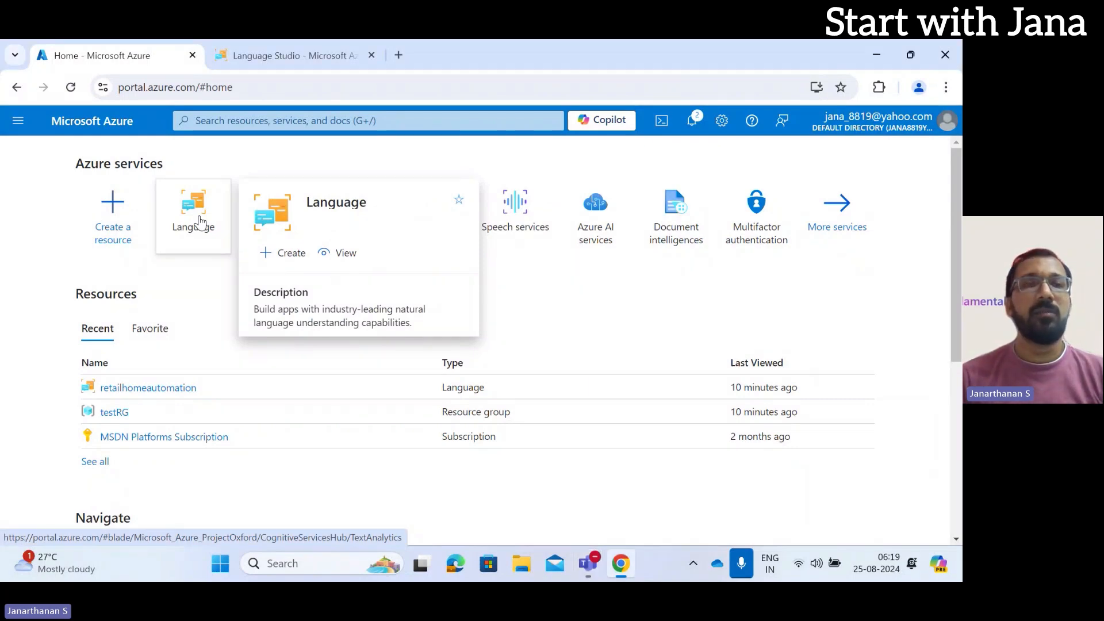
left_click(201, 222)
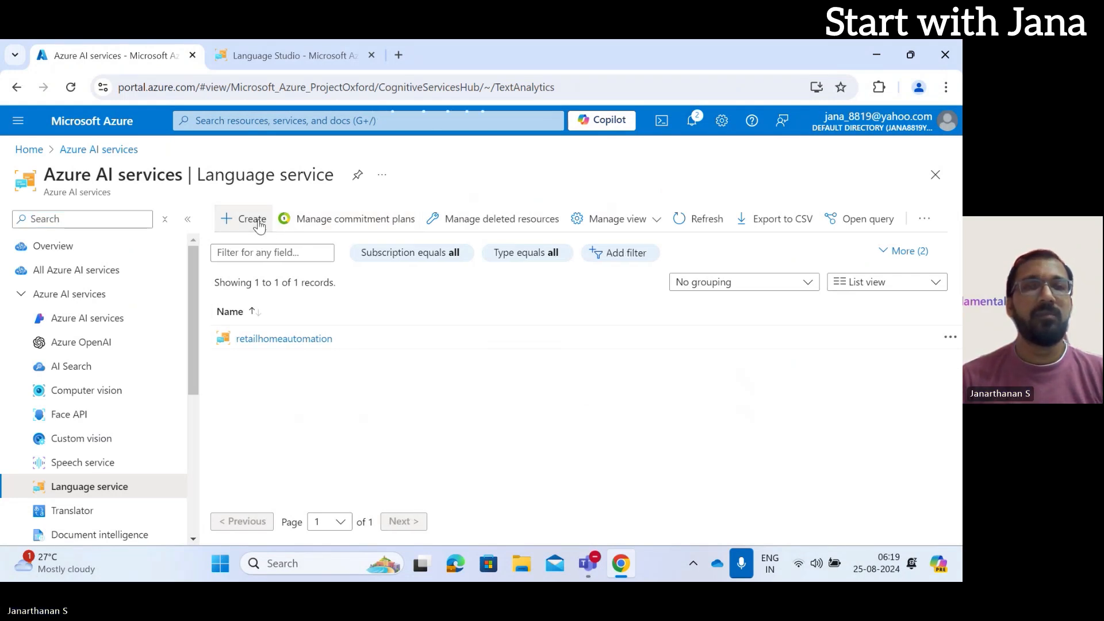
left_click(254, 219)
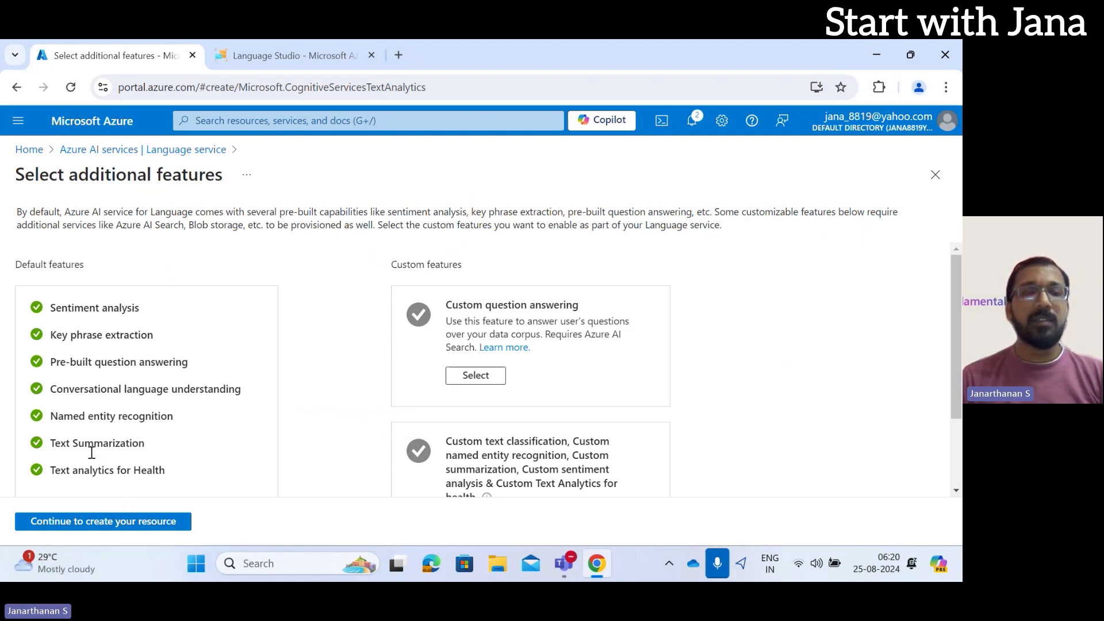
left_click(117, 522)
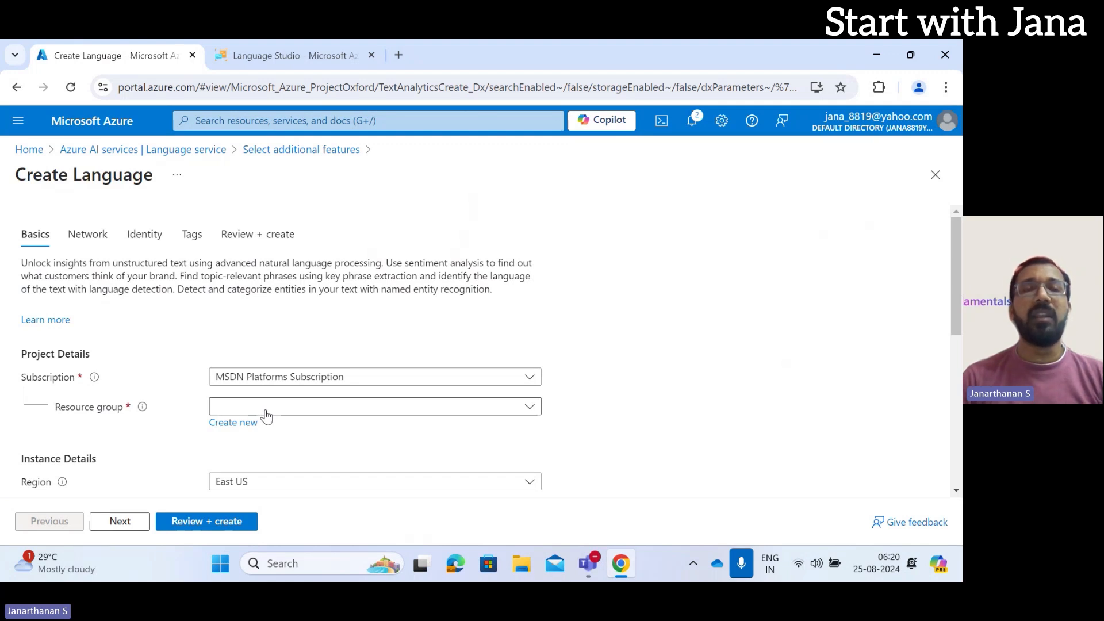
Step: Choose testRG as the resource group for the new Language resource
scroll(266, 416, "down", 1)
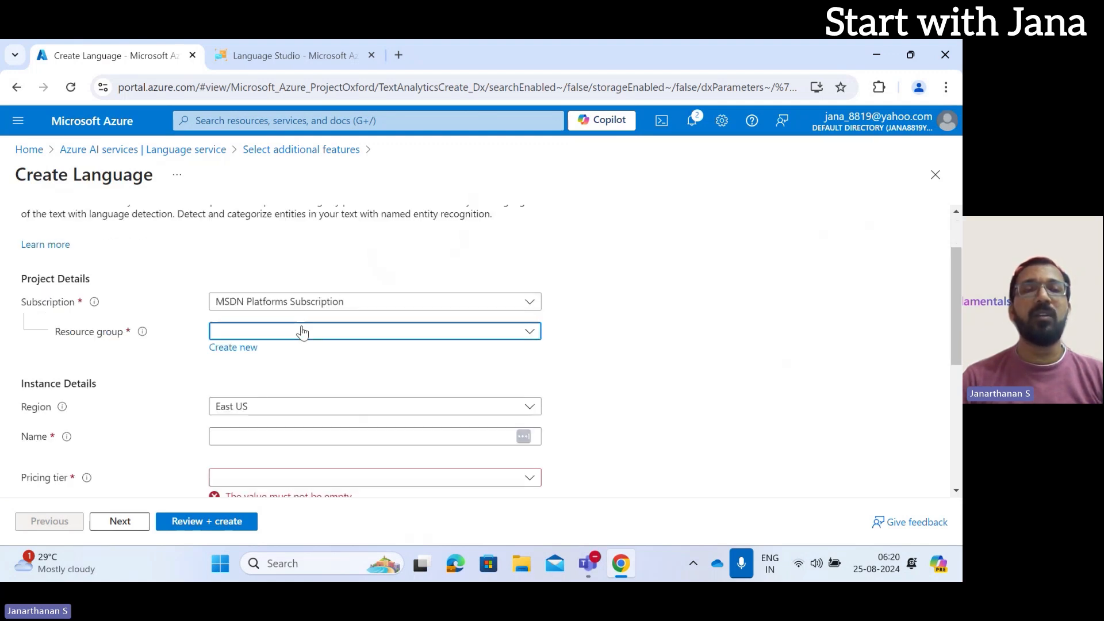
left_click(276, 332)
left_click(268, 384)
scroll(268, 390, "down", 1)
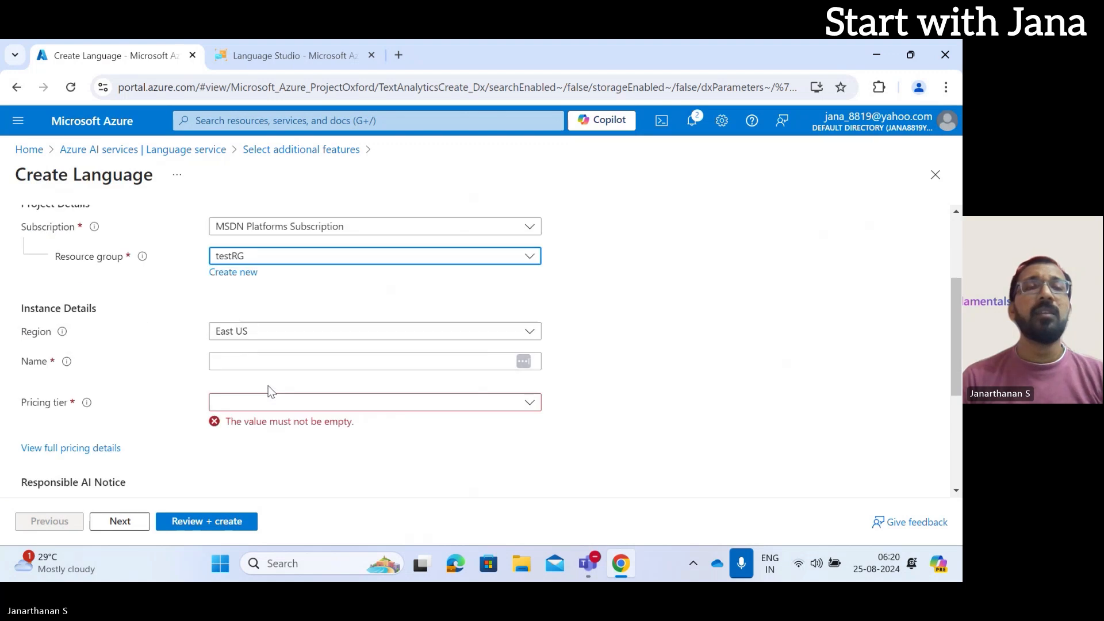
Step: Name the Language resource homeautomationprojecttest and set its pricing tier to S (1K Calls per minute)
scroll(268, 386, "down", 1)
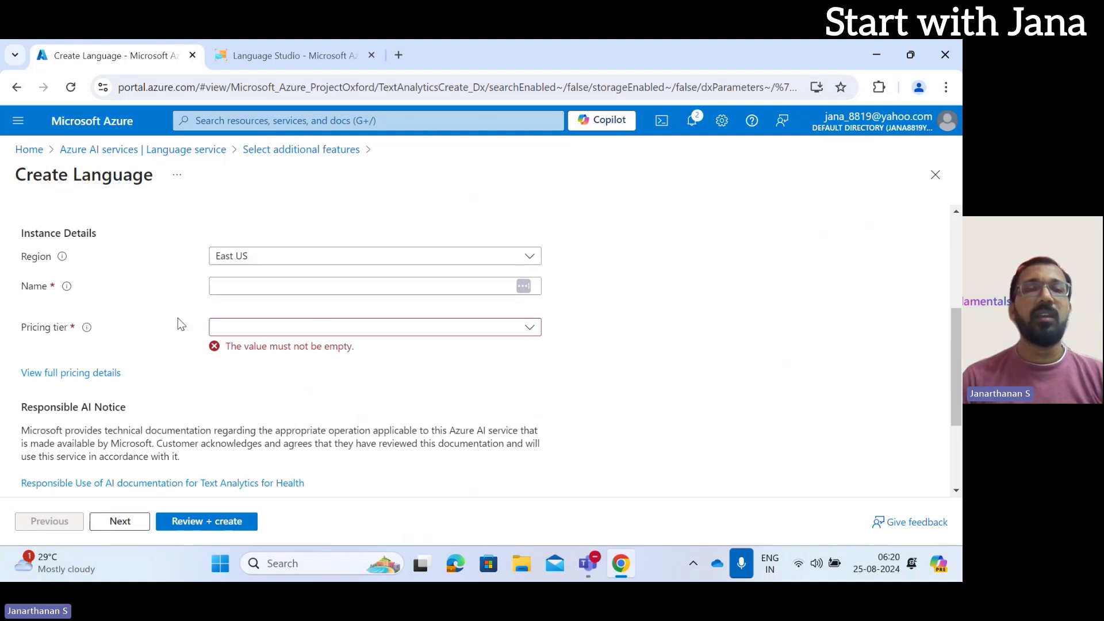
left_click(272, 283)
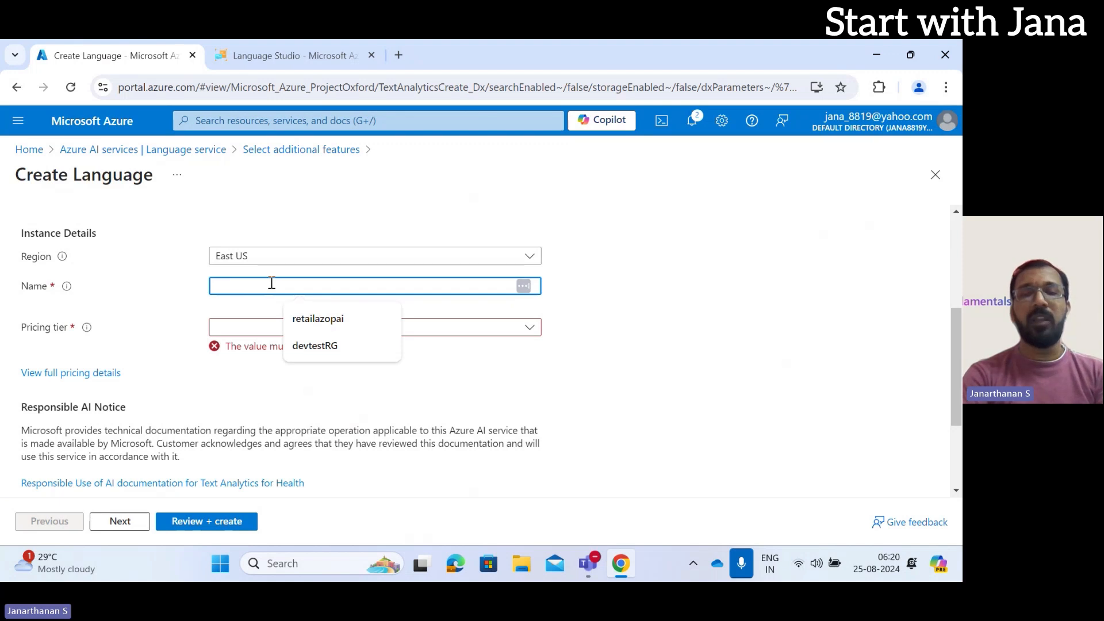
type("homea")
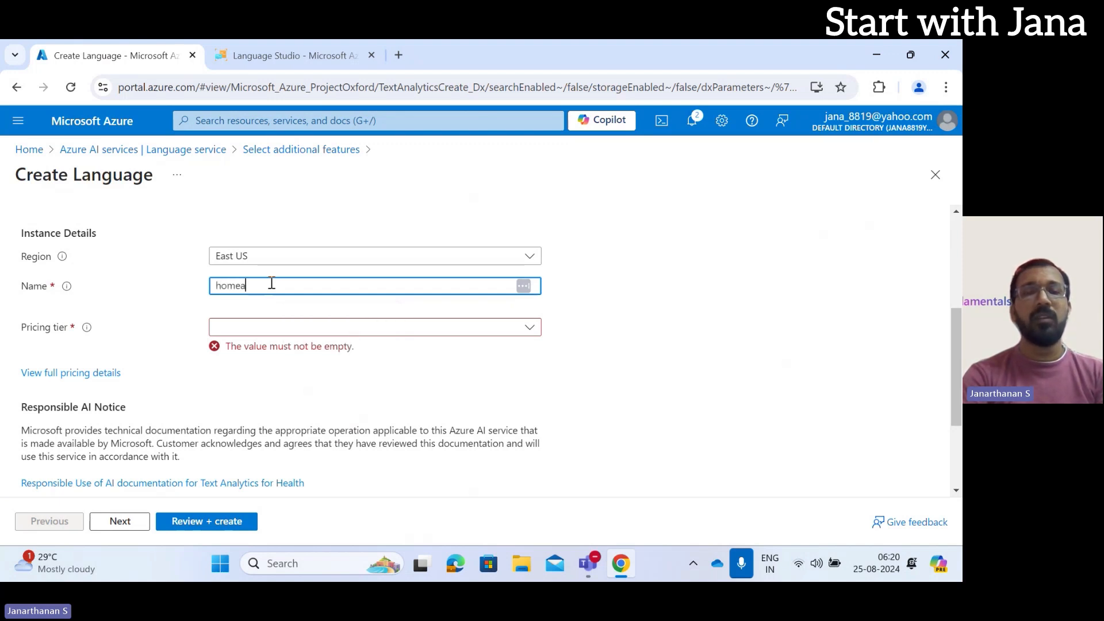
type("utomationpro")
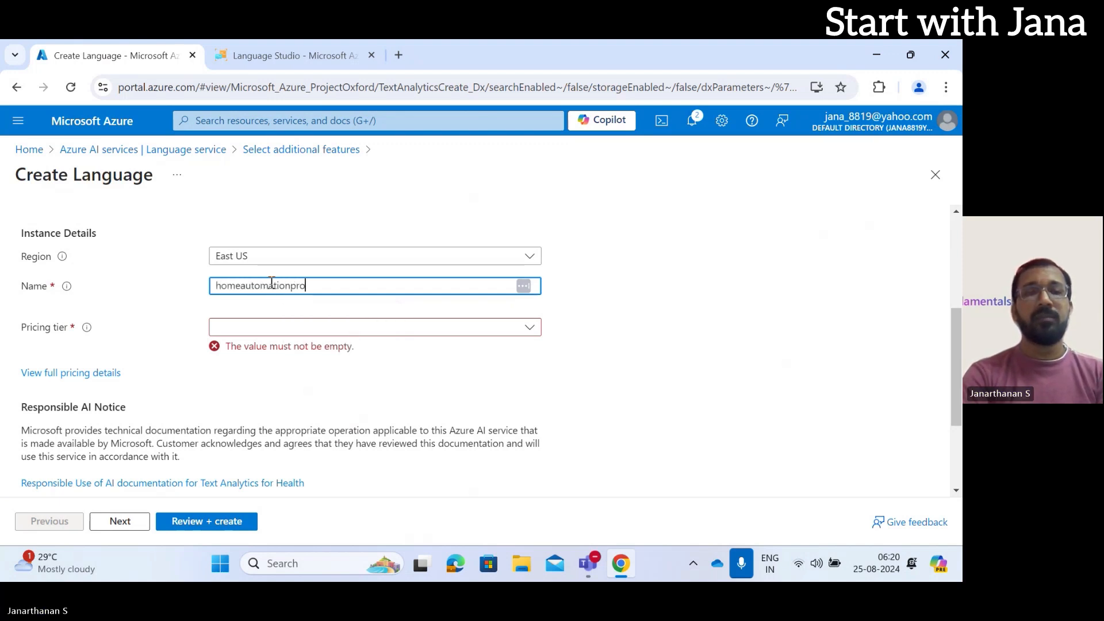
type("ject")
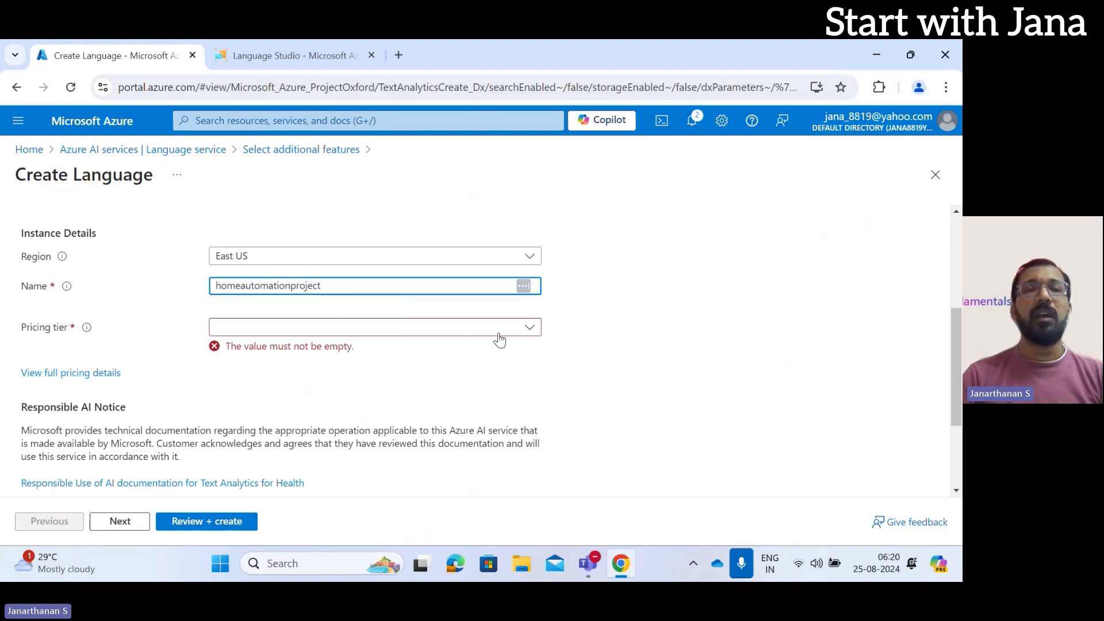
left_click(382, 328)
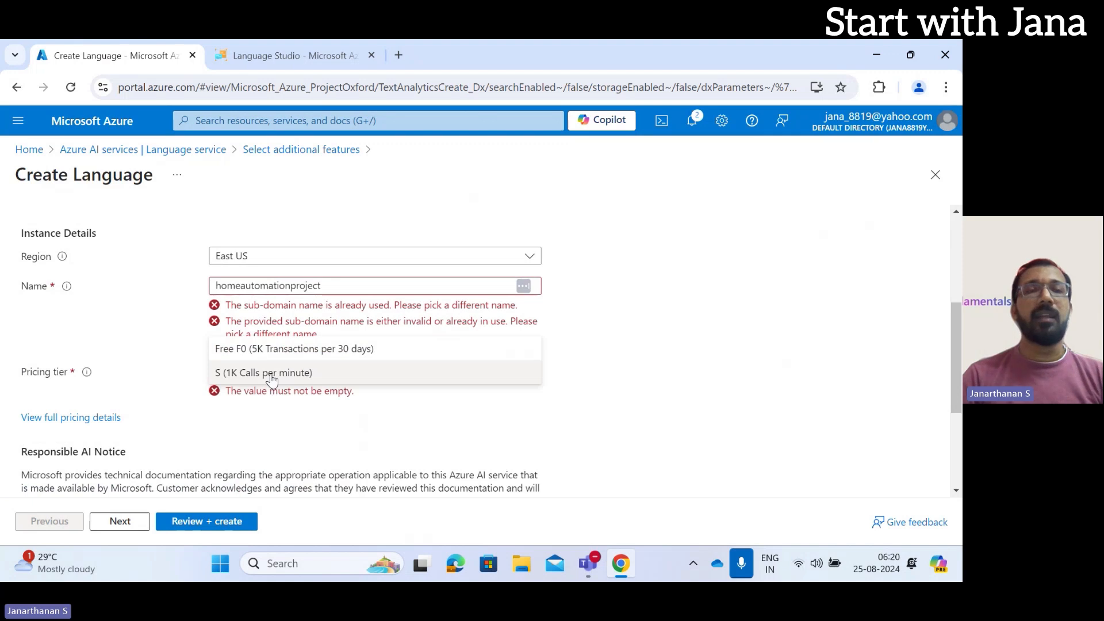
left_click(373, 281)
type("test")
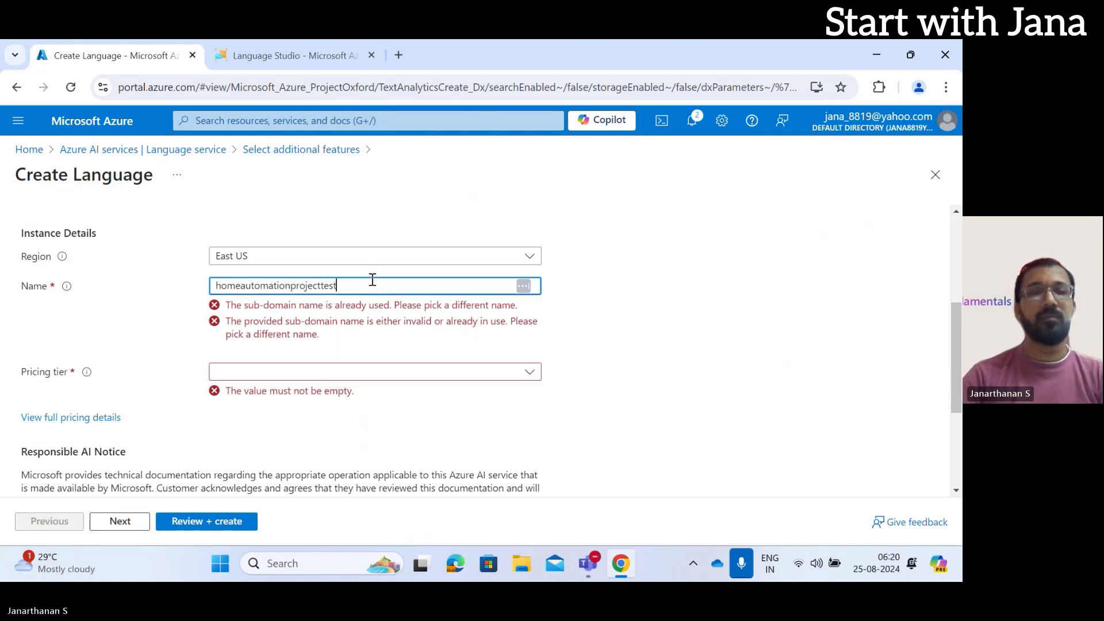
left_click(320, 373)
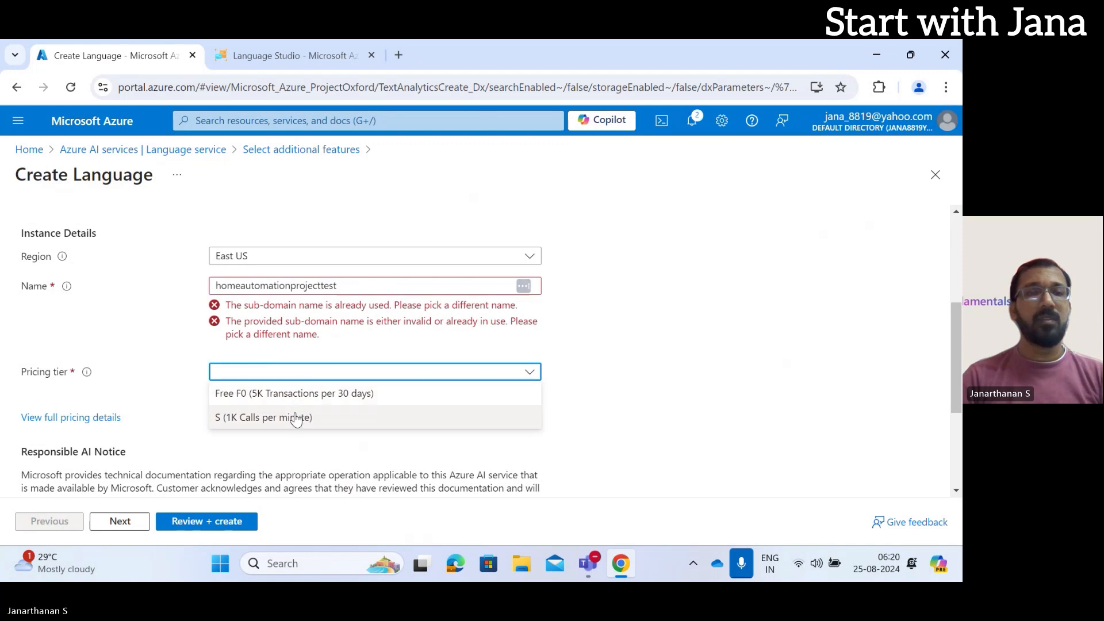
left_click(298, 416)
Step: Acknowledge the Responsible AI terms and proceed to the review of the Language resource settings
scroll(307, 348, "down", 1)
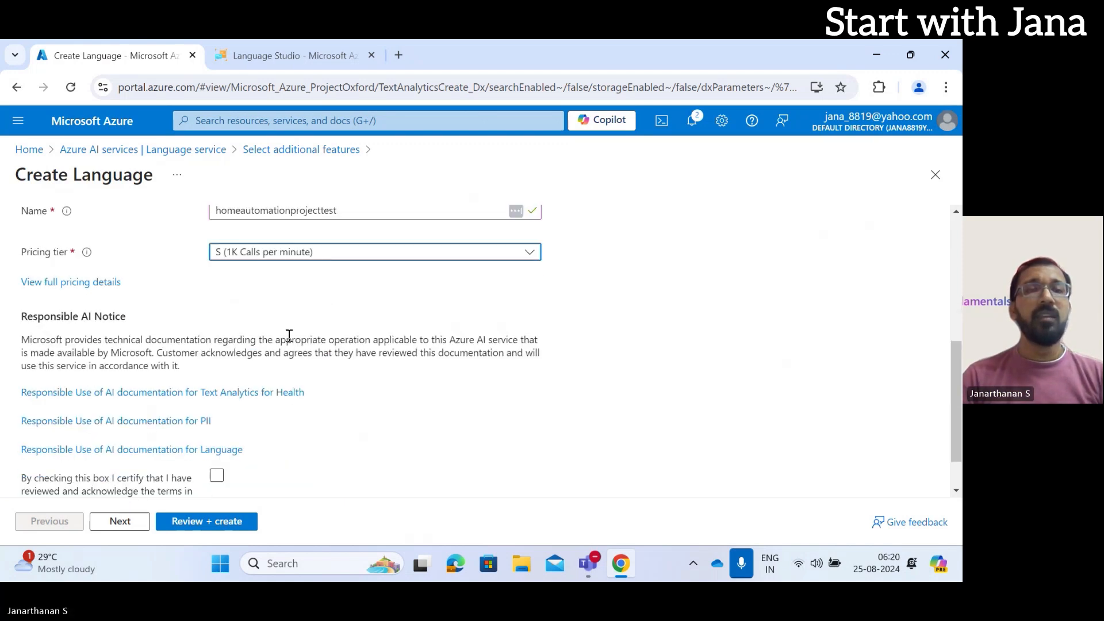
left_click(216, 477)
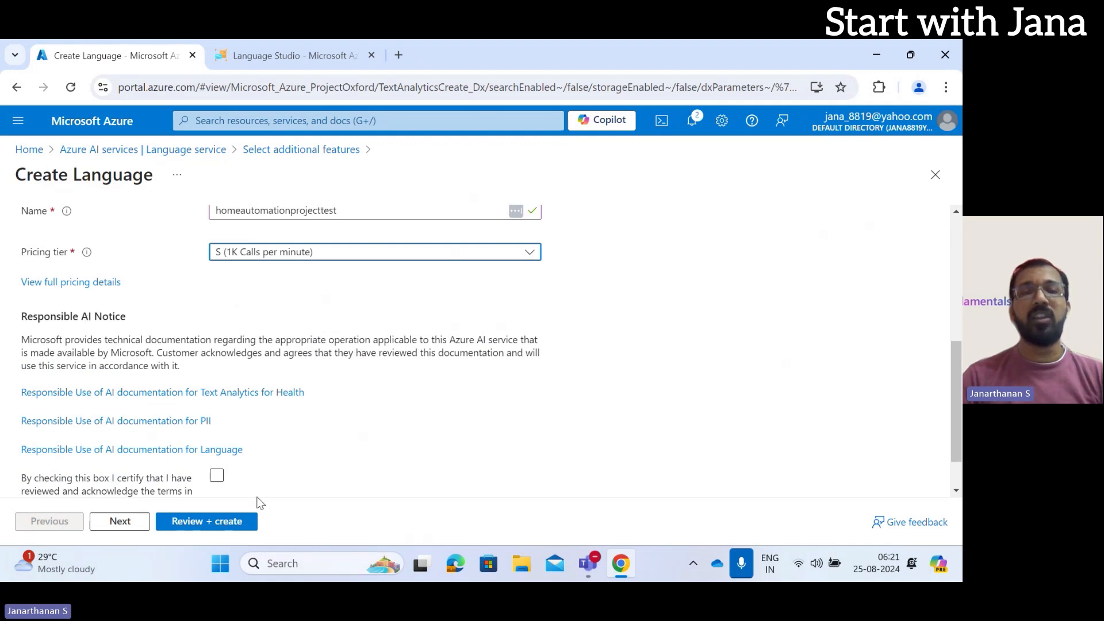
left_click(218, 478)
left_click(222, 476)
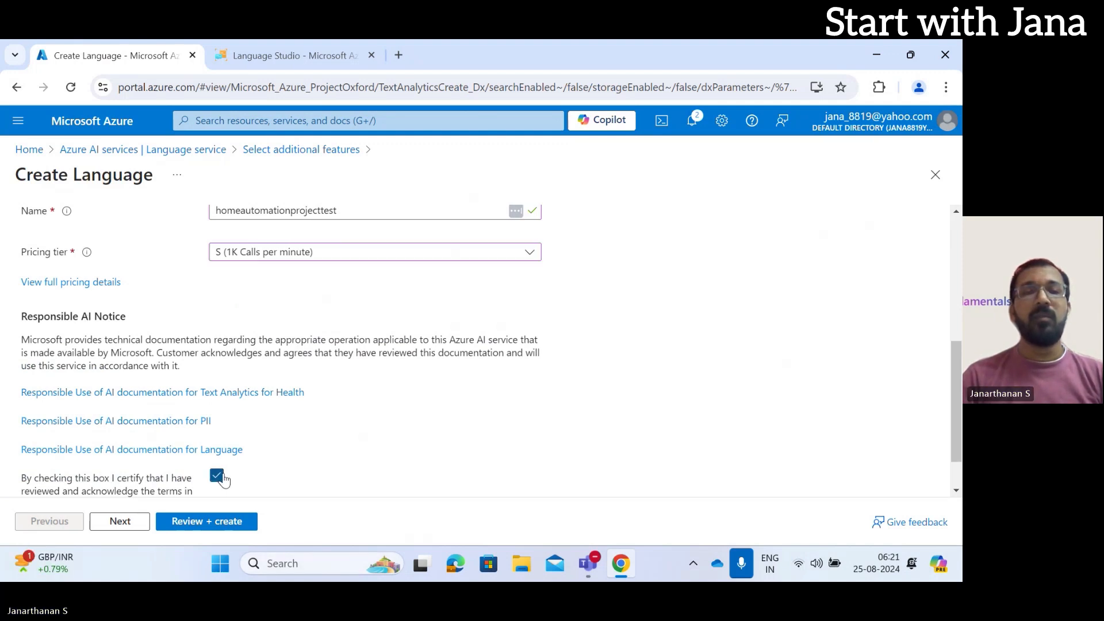
left_click(208, 522)
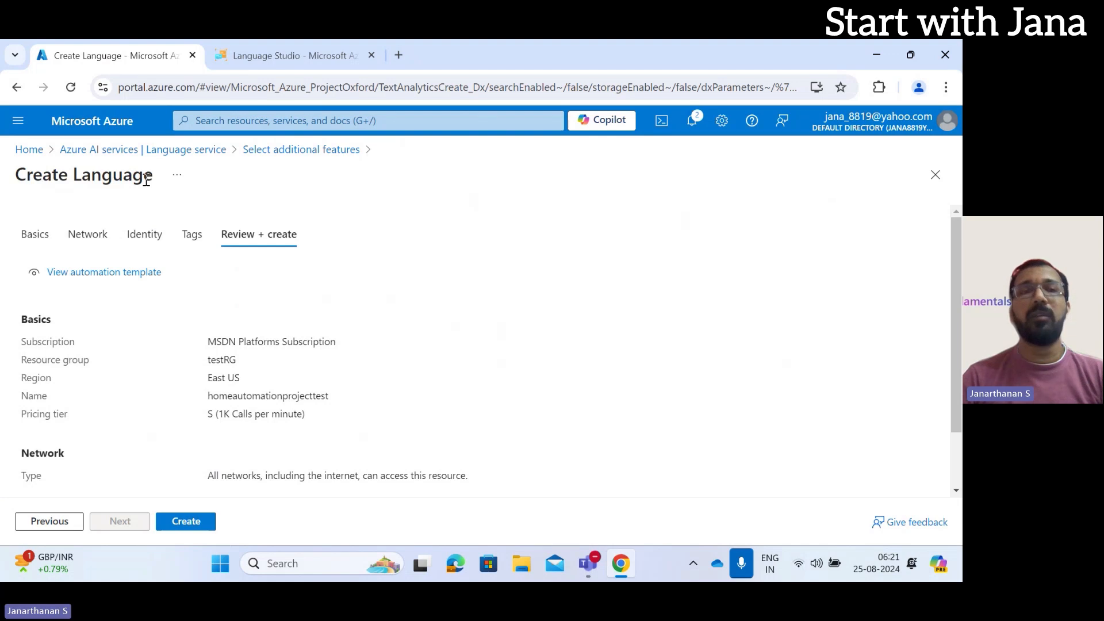
Step: Leave the creation form and view the overview of the existing retailhomeautomation Language resource down to its Language Studio section
left_click(28, 150)
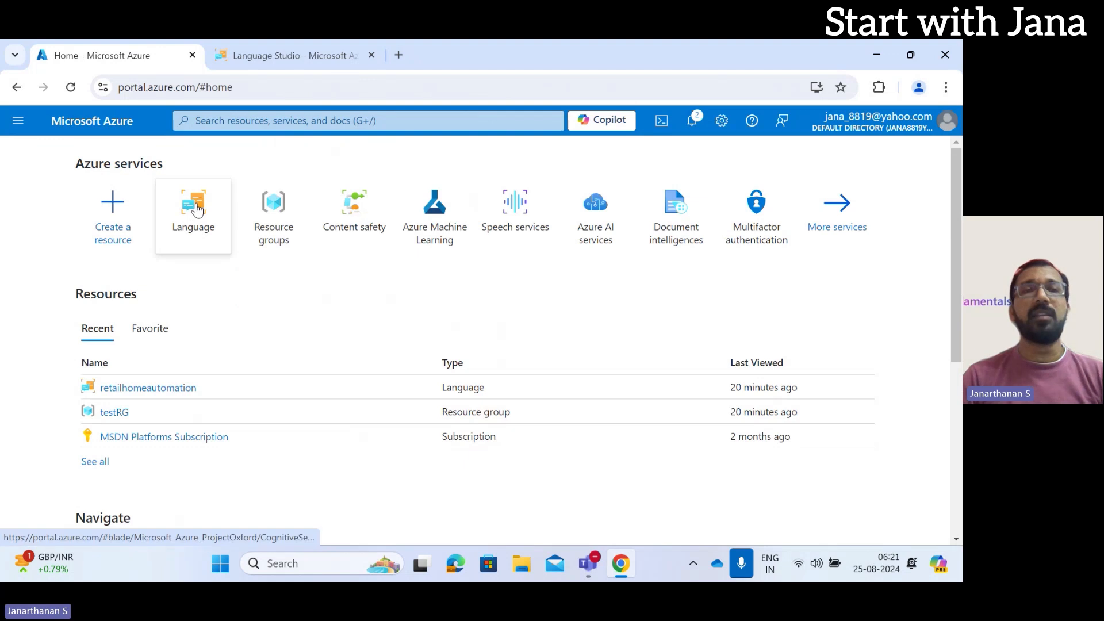
left_click(196, 208)
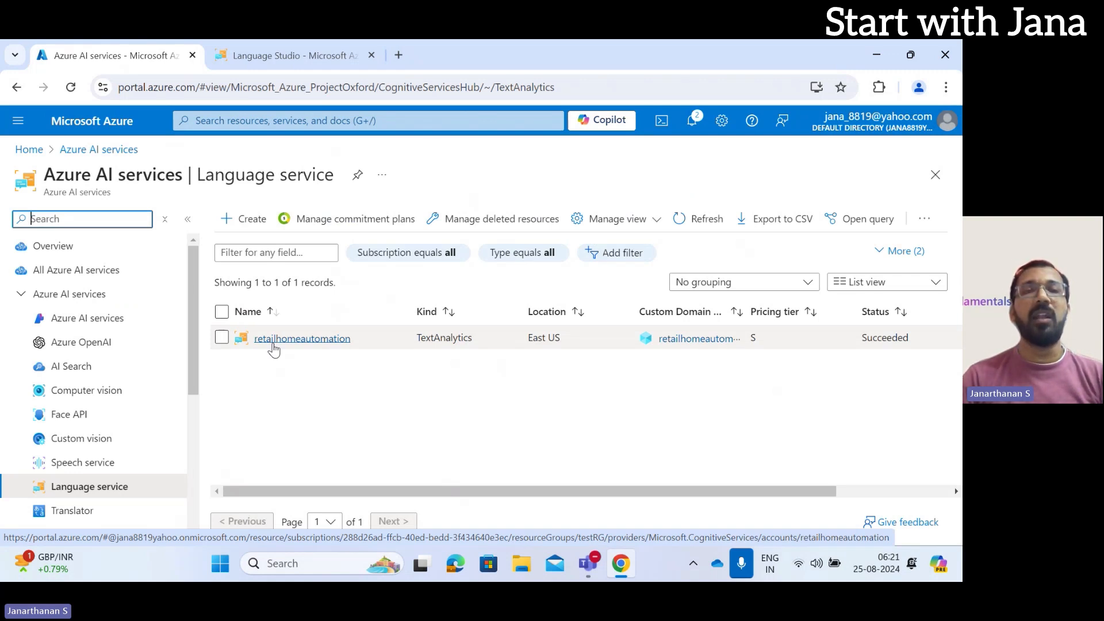
left_click(274, 345)
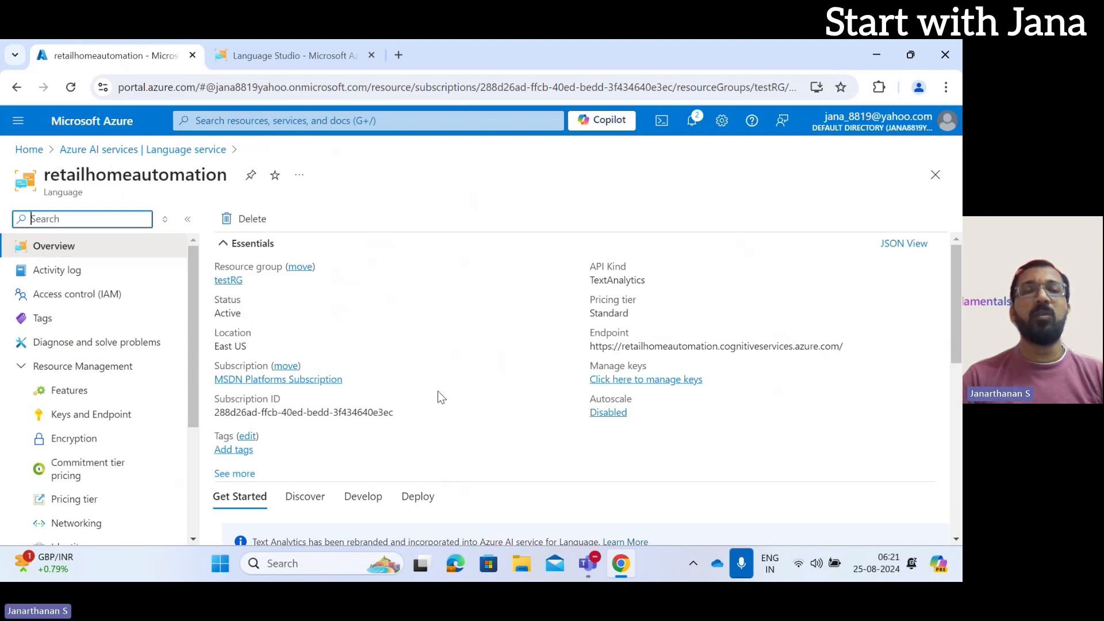
scroll(441, 396, "down", 5)
scroll(483, 398, "down", 3)
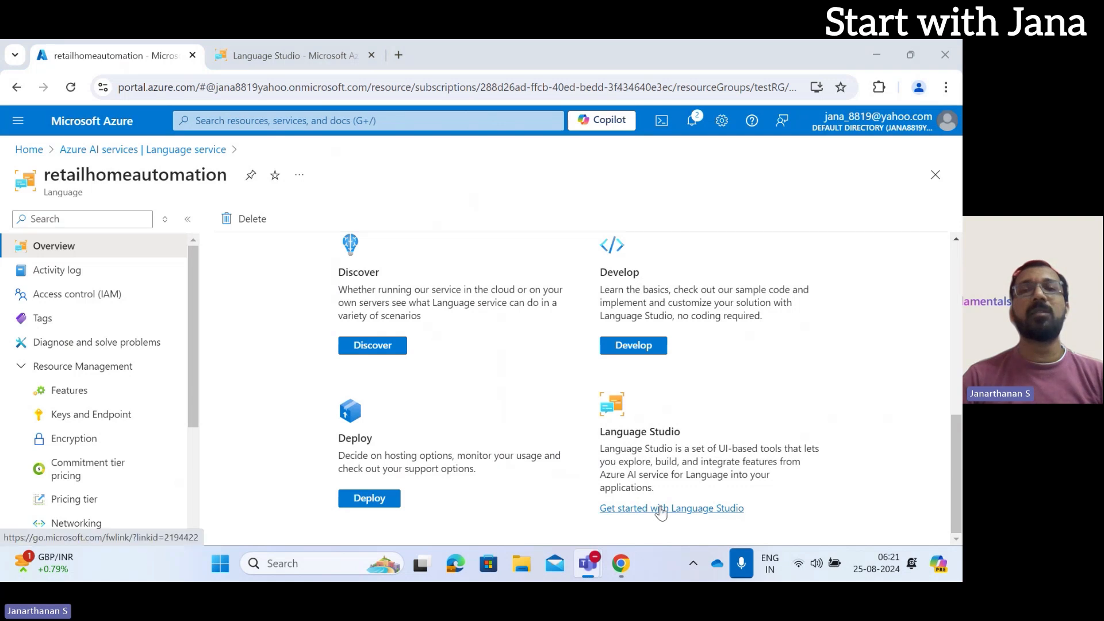
Step: Switch to Language Studio and open Conversational language understanding
left_click(261, 39)
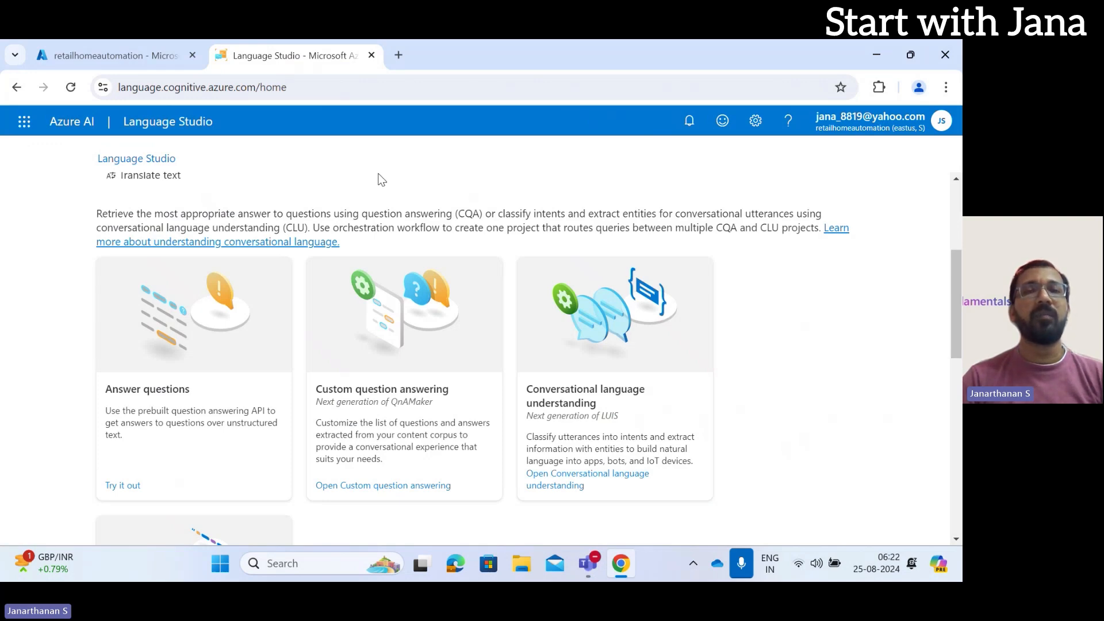
scroll(378, 174, "up", 3)
scroll(378, 174, "down", 3)
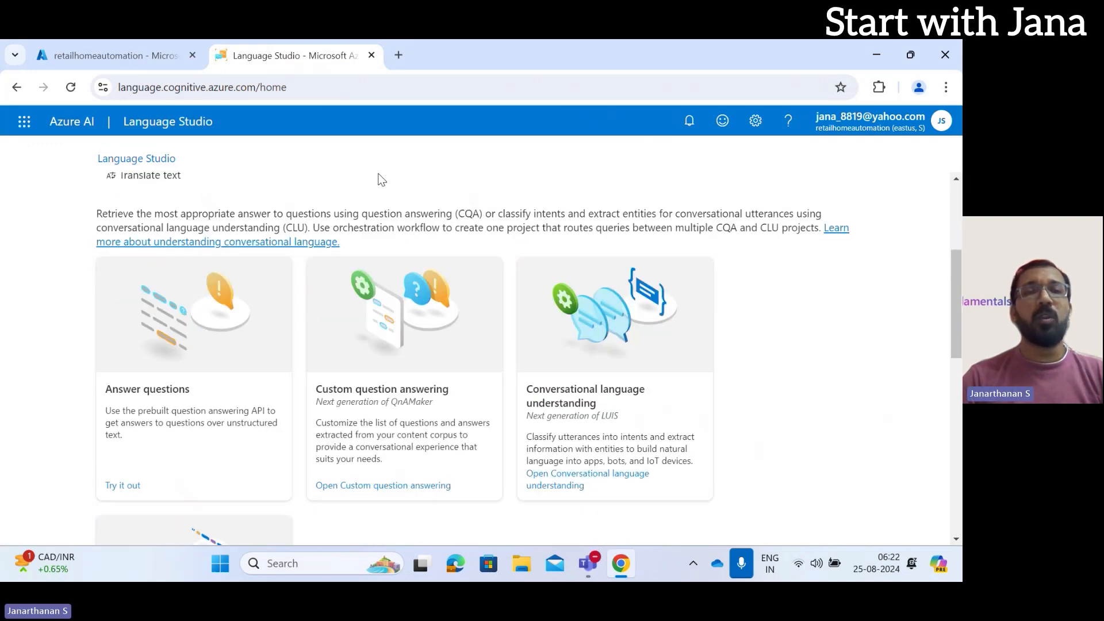
scroll(379, 177, "up", 4)
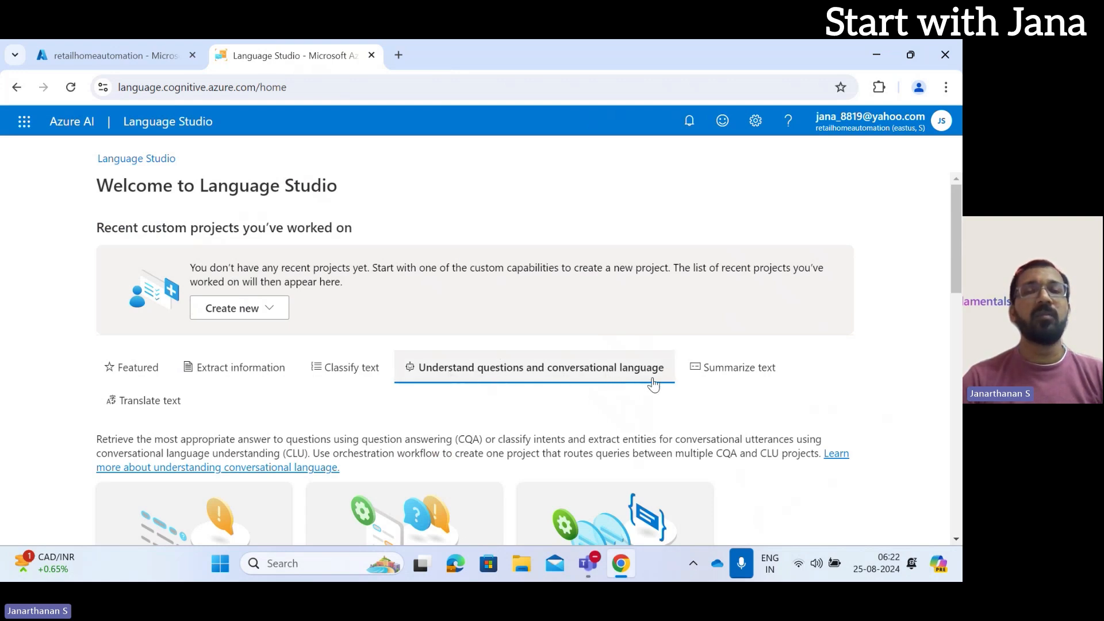
scroll(654, 384, "down", 5)
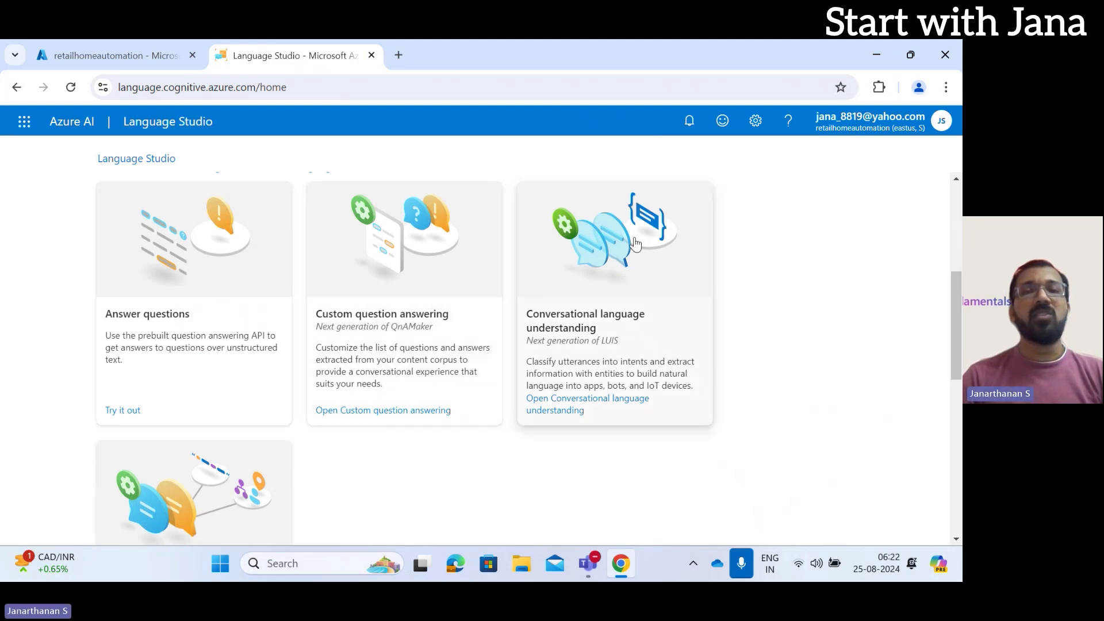
left_click(589, 254)
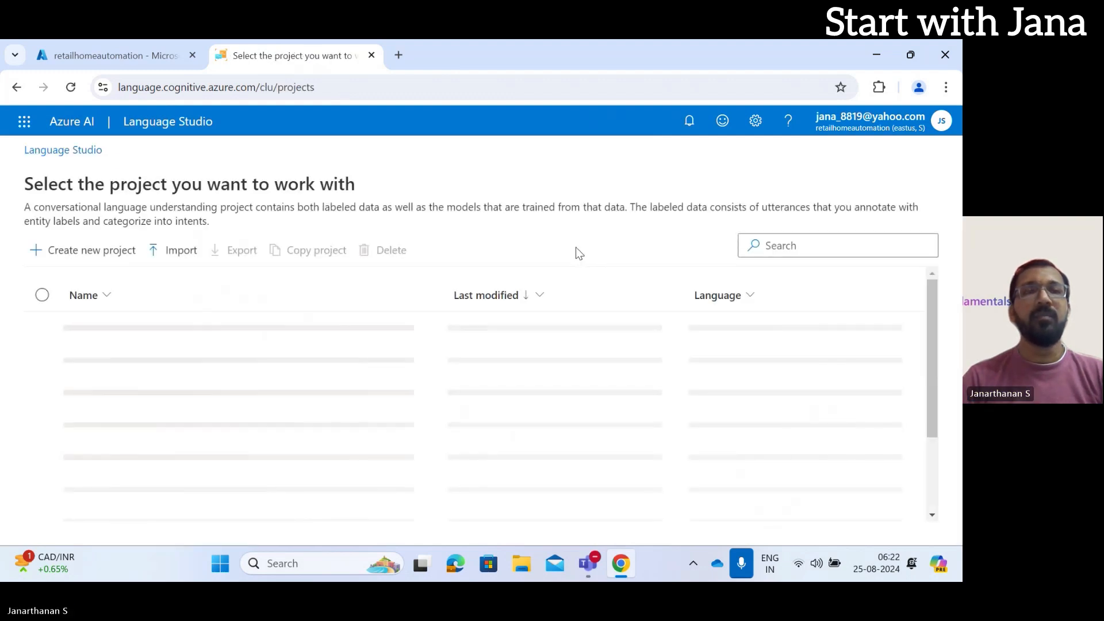
Step: Start a new conversational language understanding project and name it retailhomeautomationtest
left_click(82, 253)
scroll(467, 309, "down", 2)
left_click(485, 281)
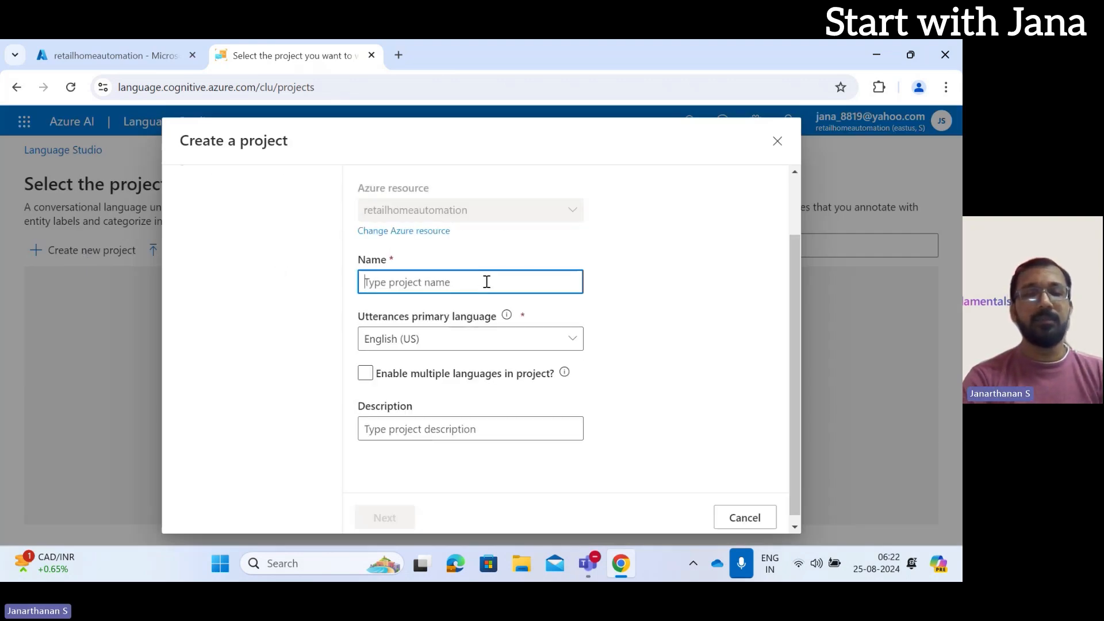
type("re")
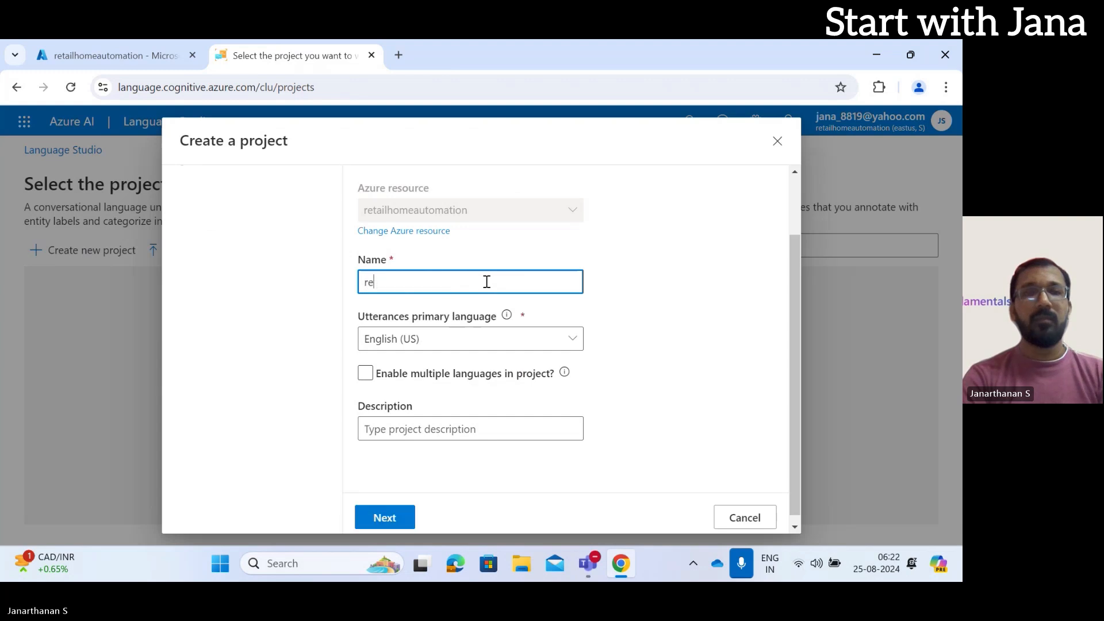
type("tailho")
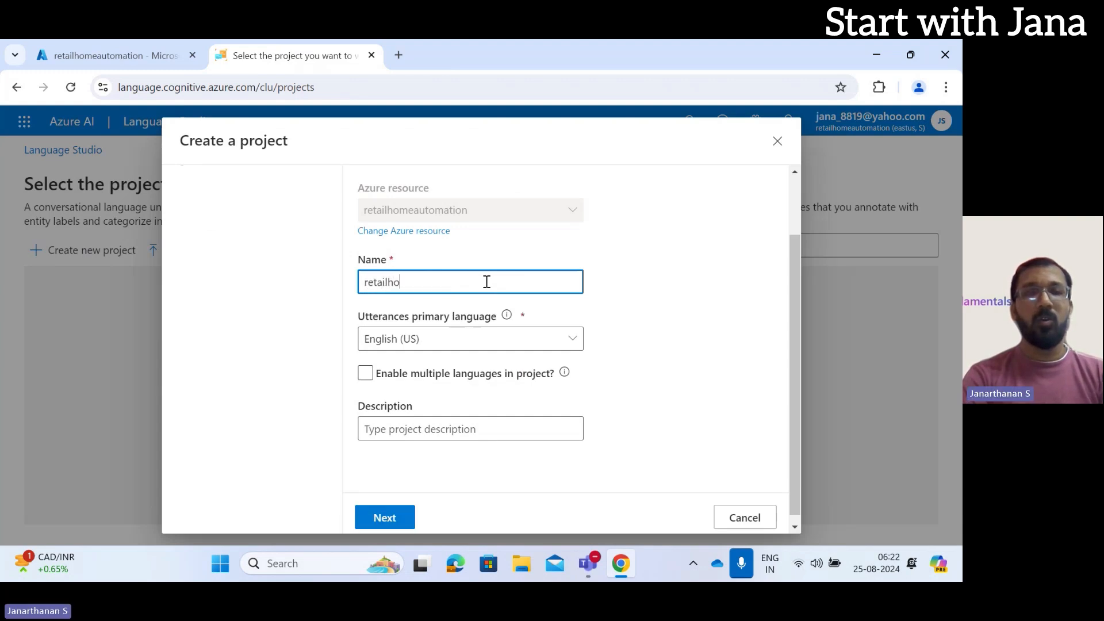
type("meautoma")
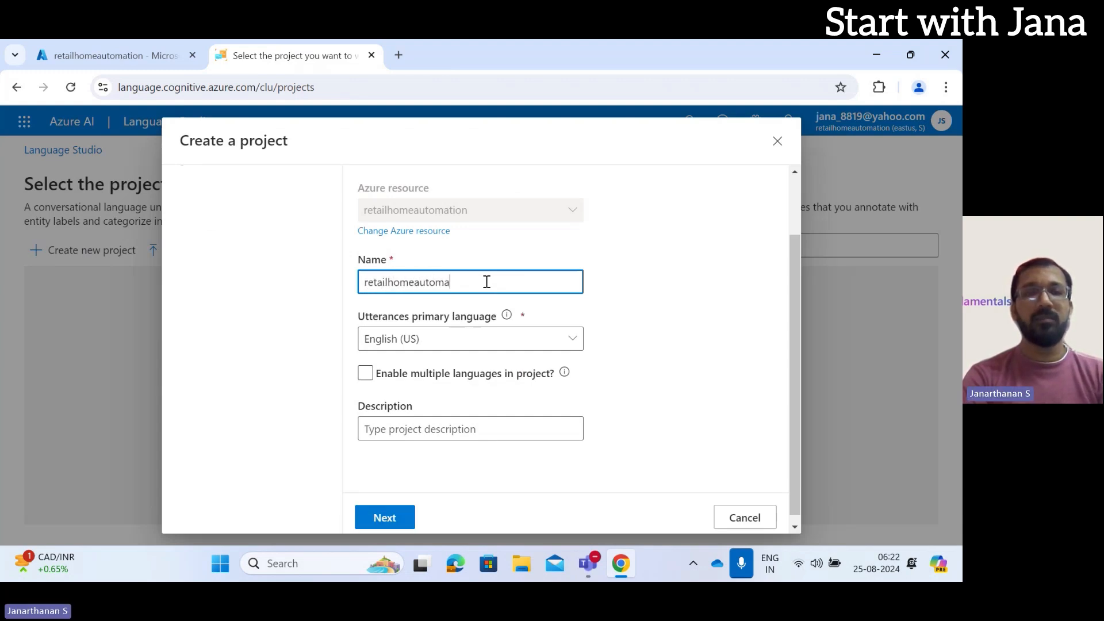
type("tion")
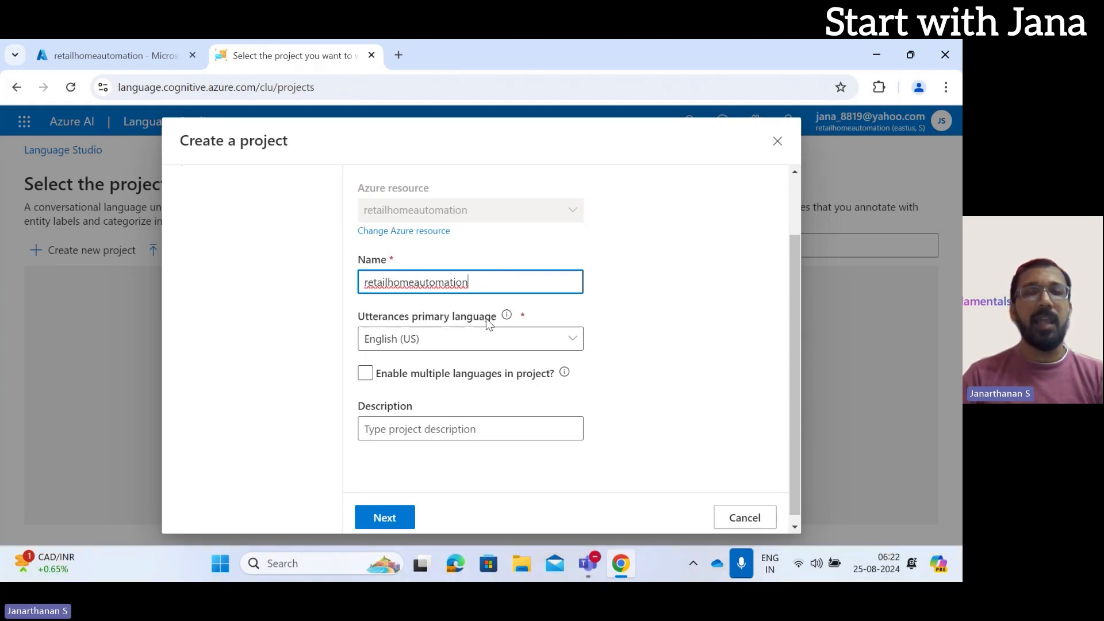
type("test")
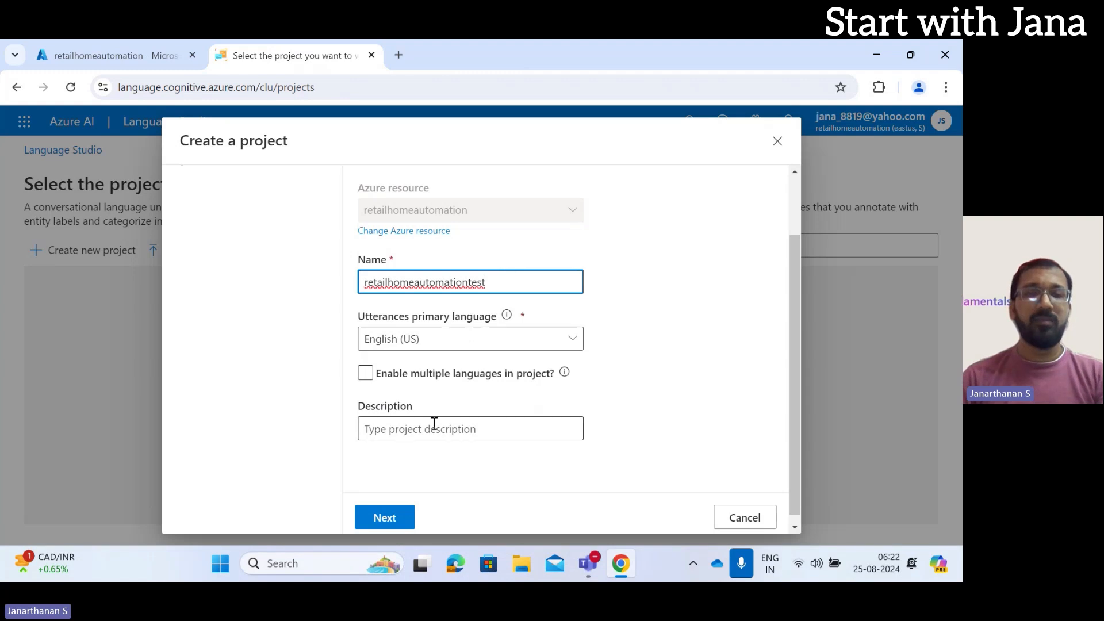
Step: Describe the project as "simple home automation", keep English (US) as the primary language, and create it
left_click(434, 432)
type("s")
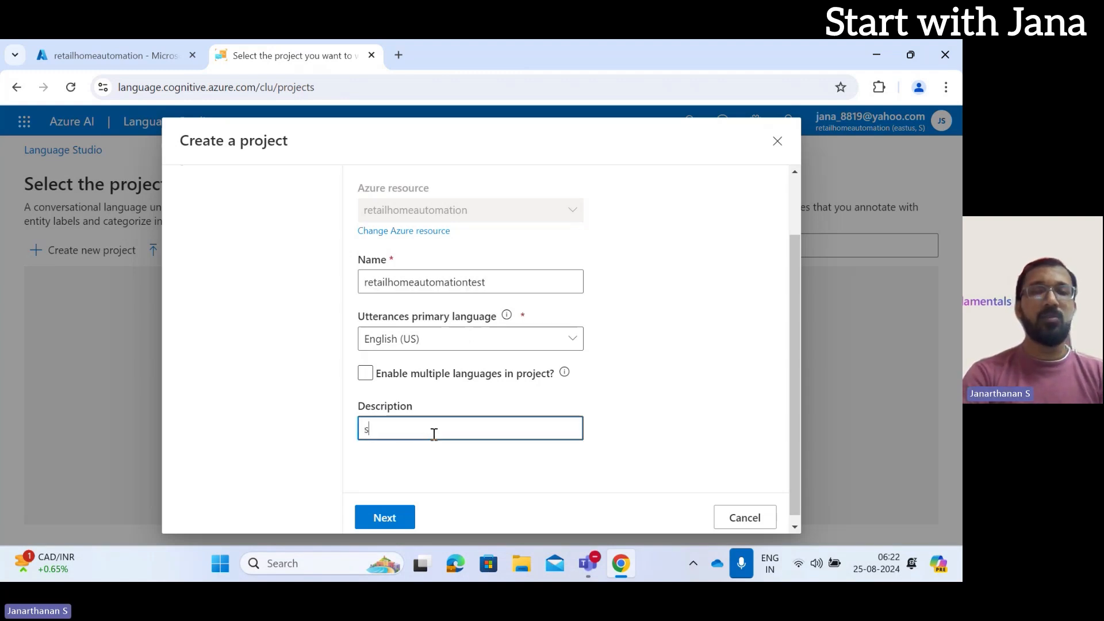
type("imple home")
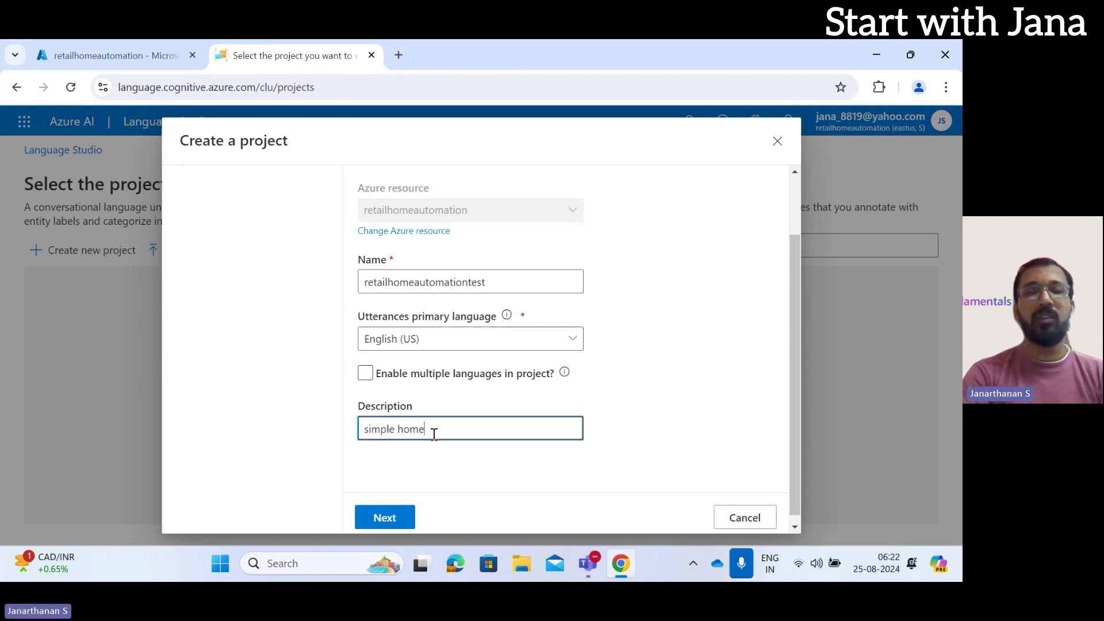
type(" aptomation")
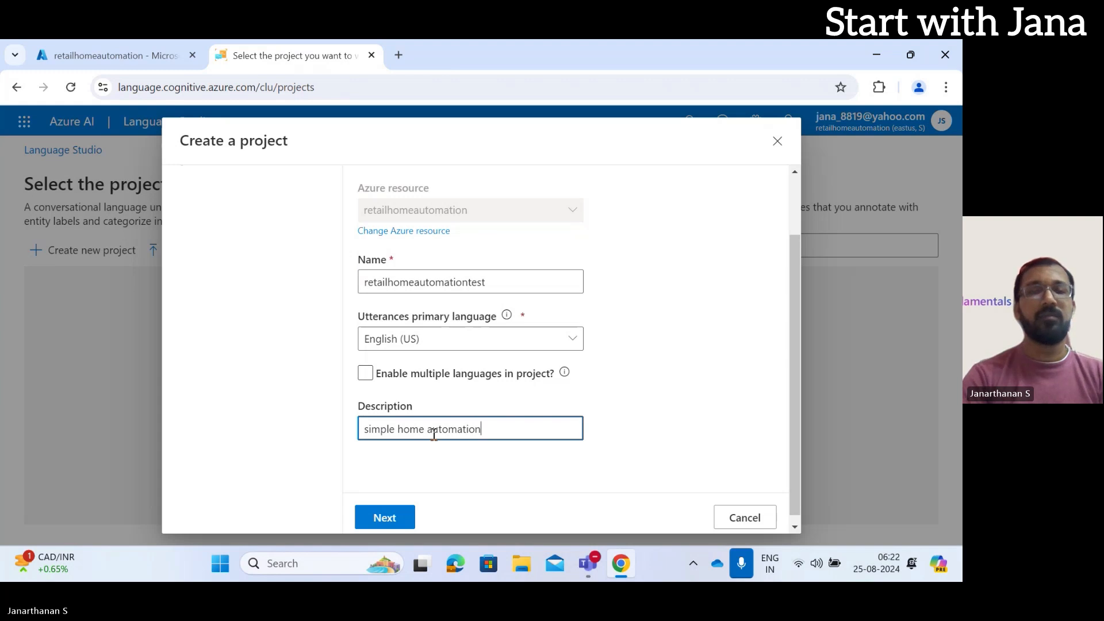
left_click(382, 515)
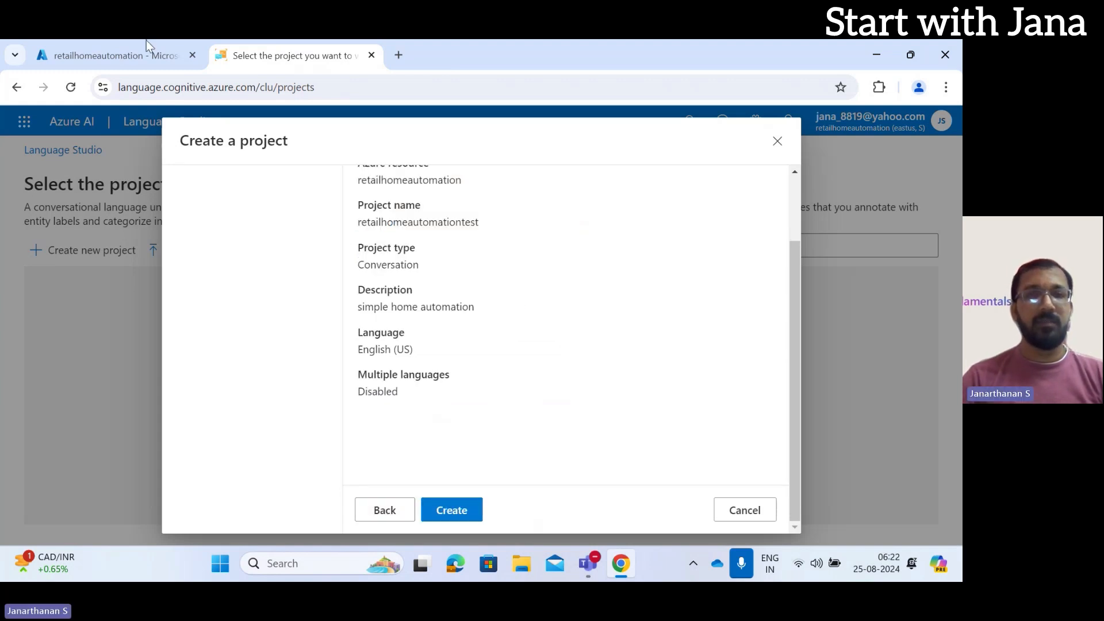
left_click(455, 513)
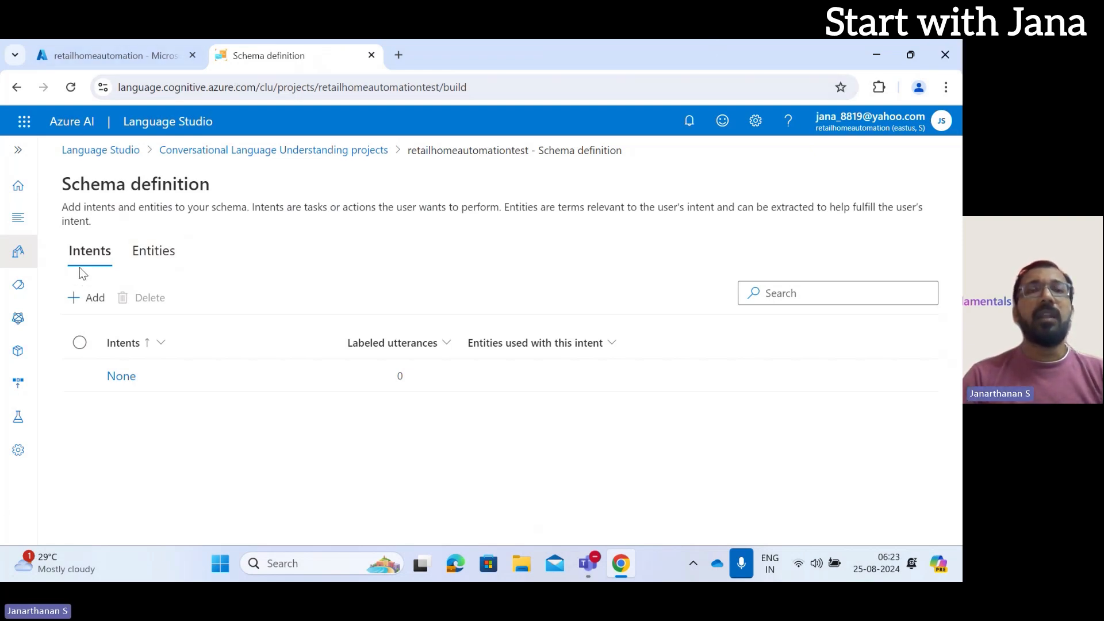
Step: Add an intent named switch_on to the project's schema definition
left_click(94, 299)
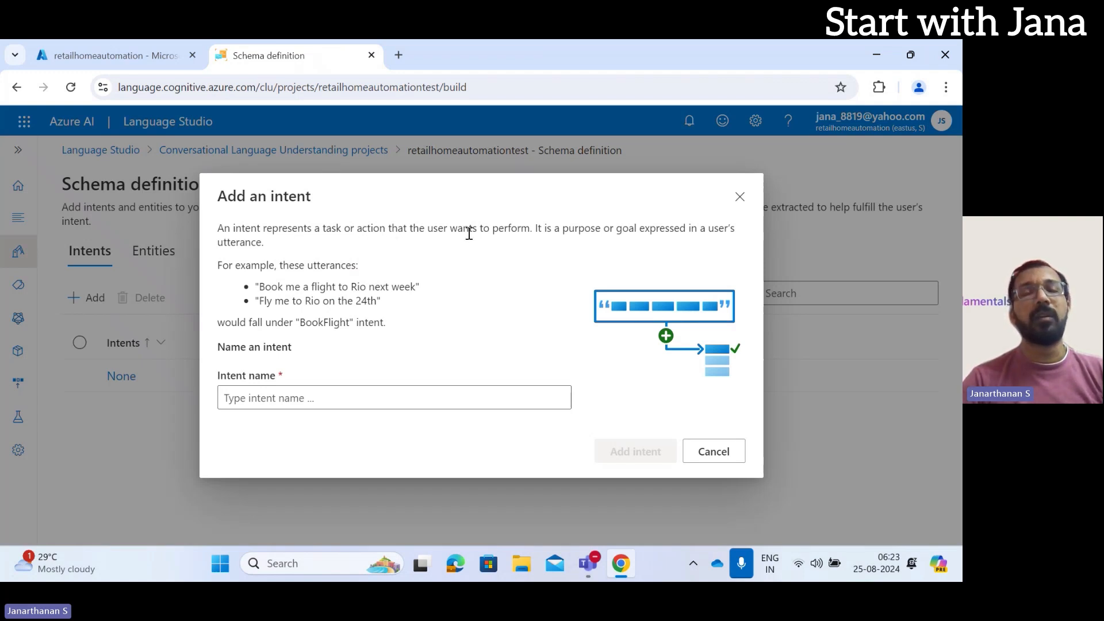
left_click(475, 398)
type("s")
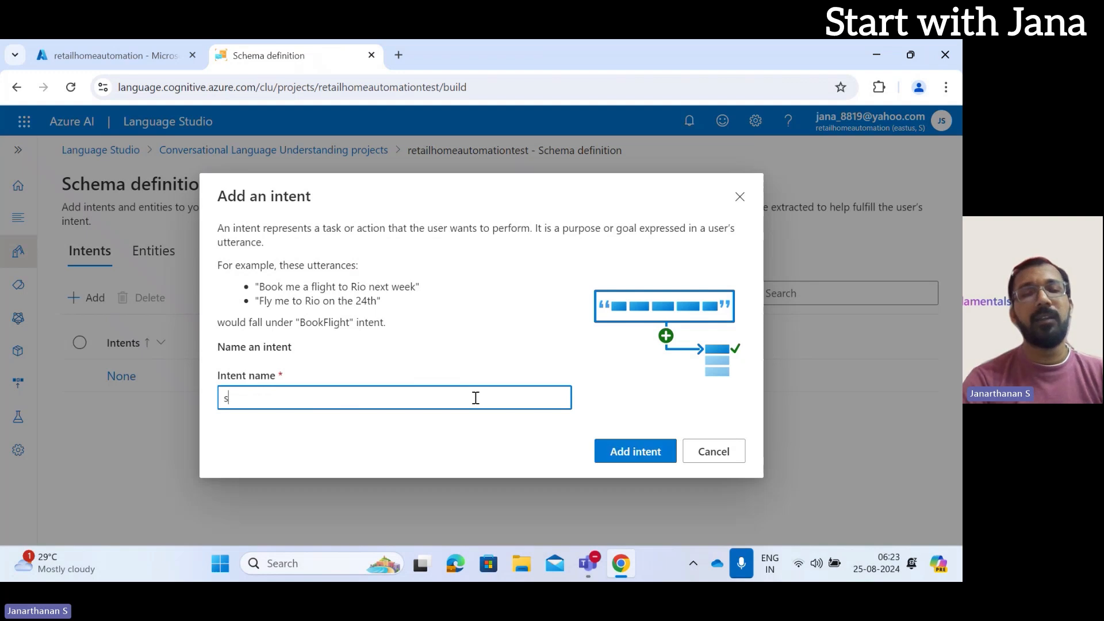
type("witch_on")
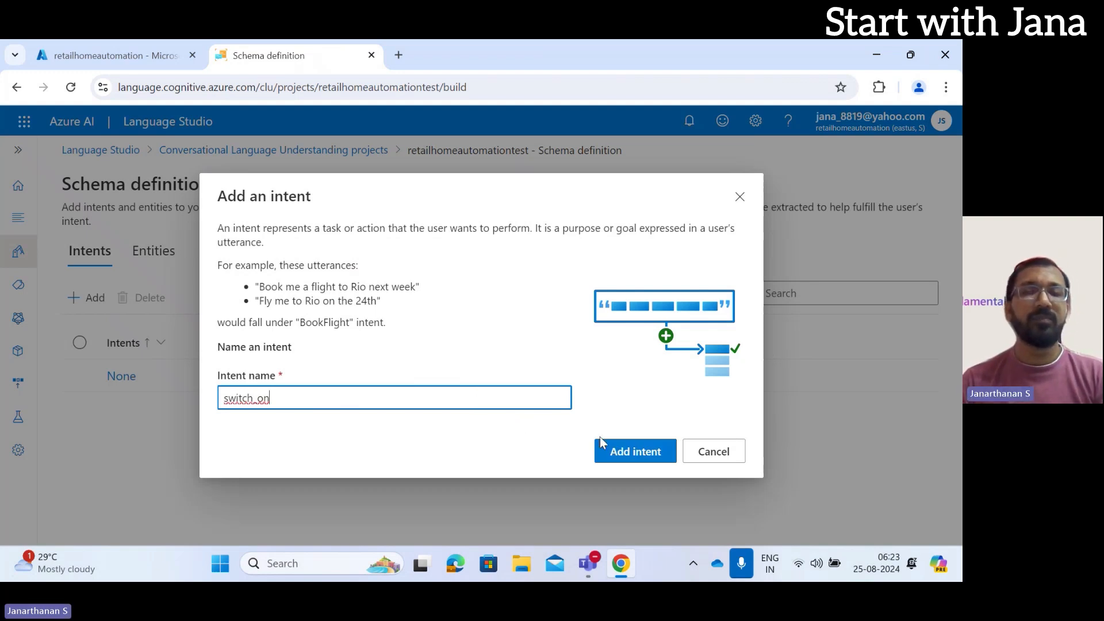
left_click(631, 453)
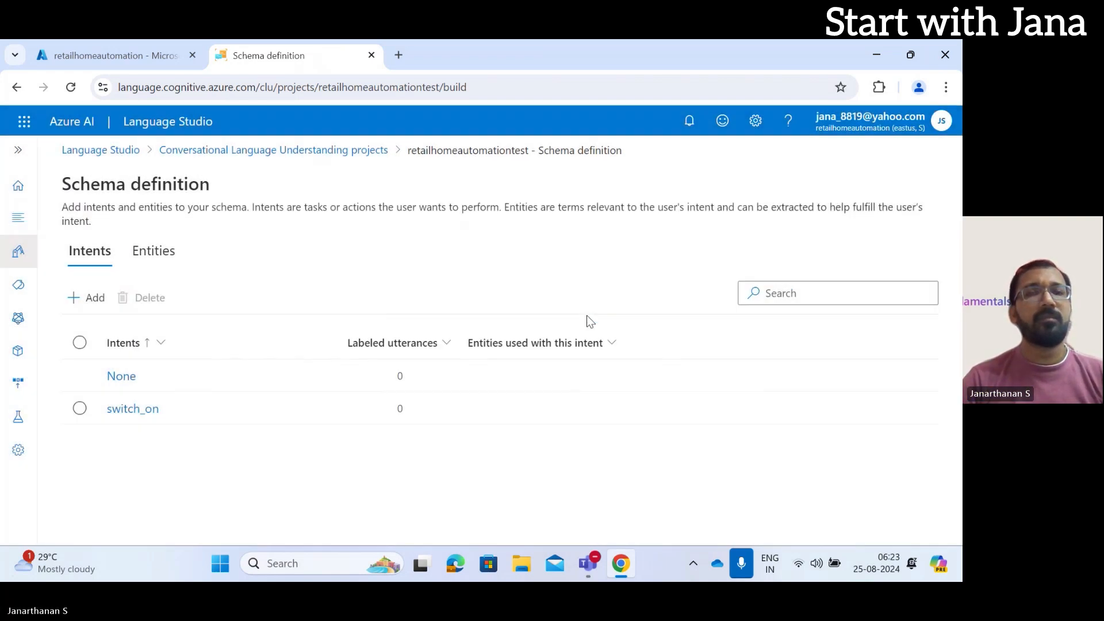
Step: Open data labeling for the switch_on intent and add "switch on the fan" as a training utterance
left_click(129, 409)
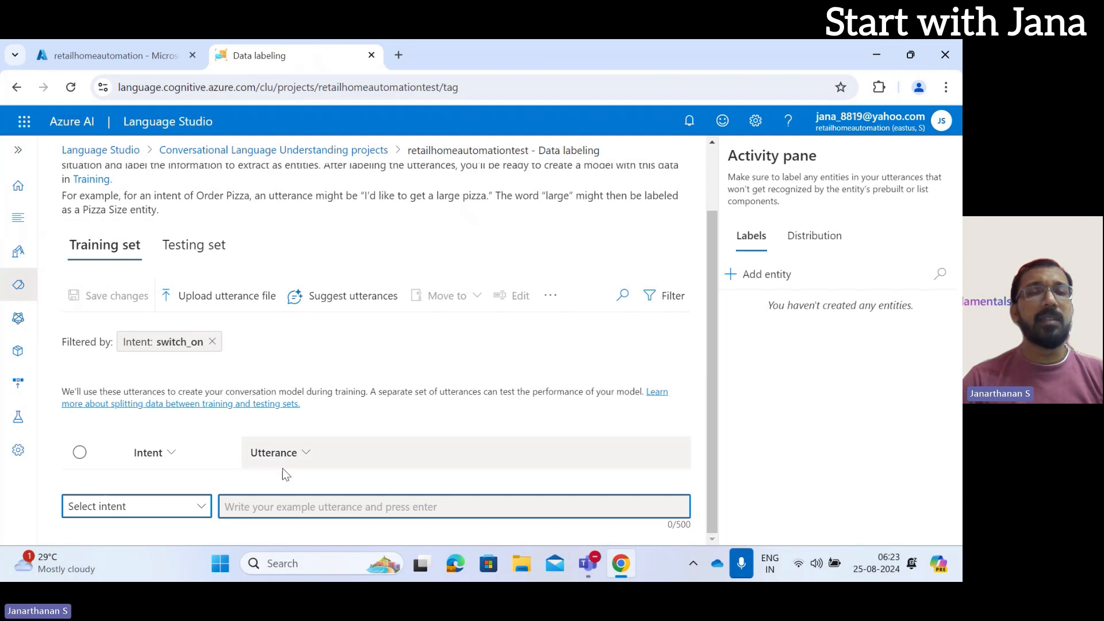
left_click(197, 510)
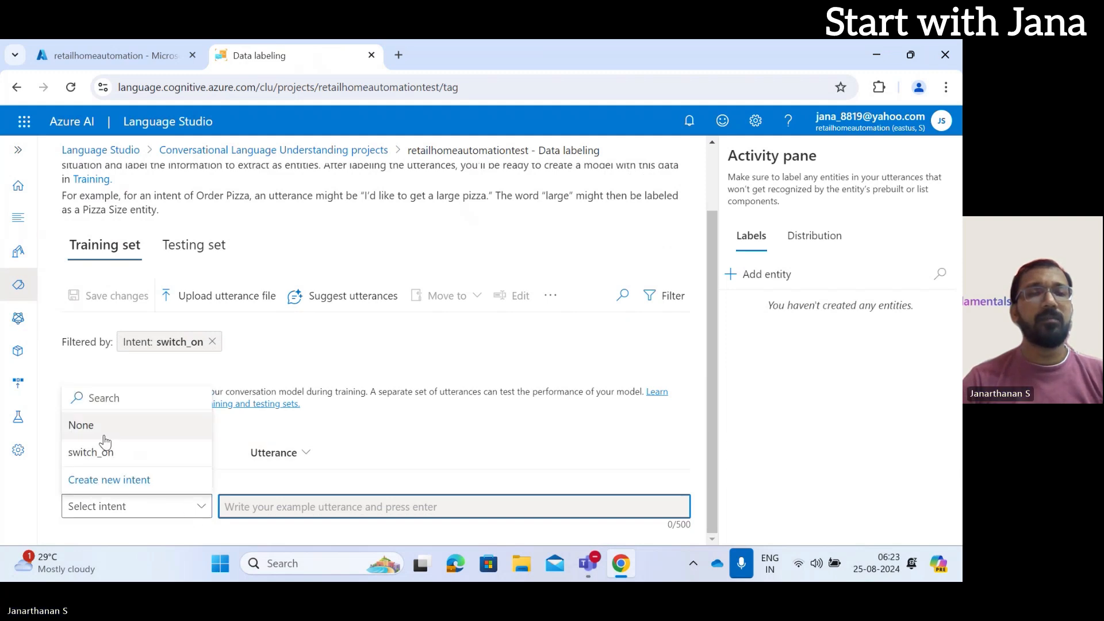
left_click(118, 454)
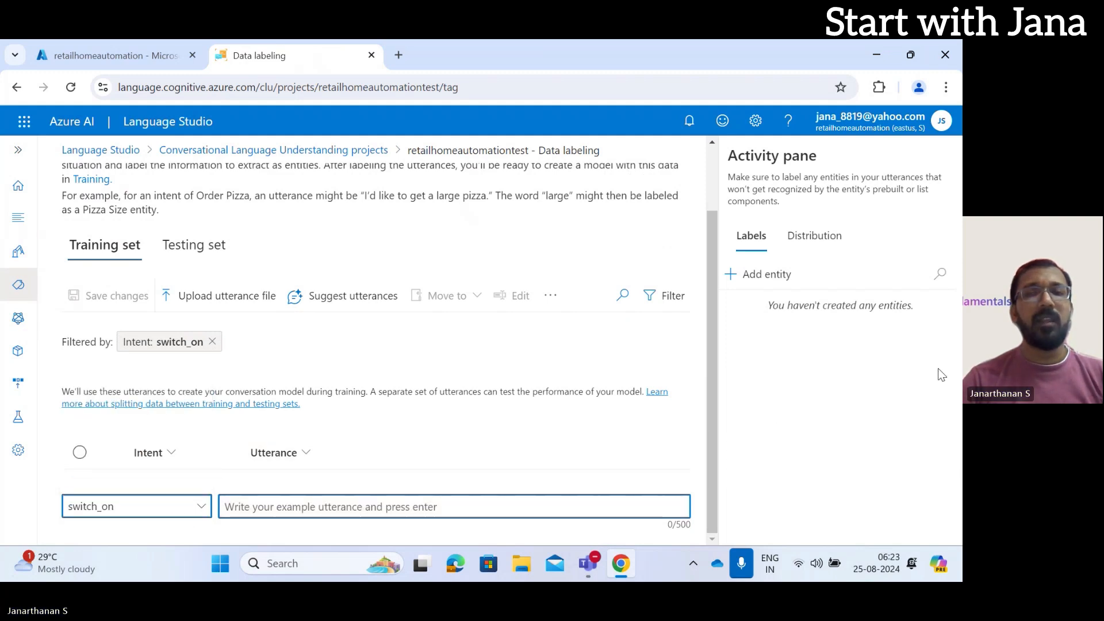
left_click(444, 511)
type("swithc")
key("BackSpace")
key("BackSpace")
key("BackSpace")
type("ch ")
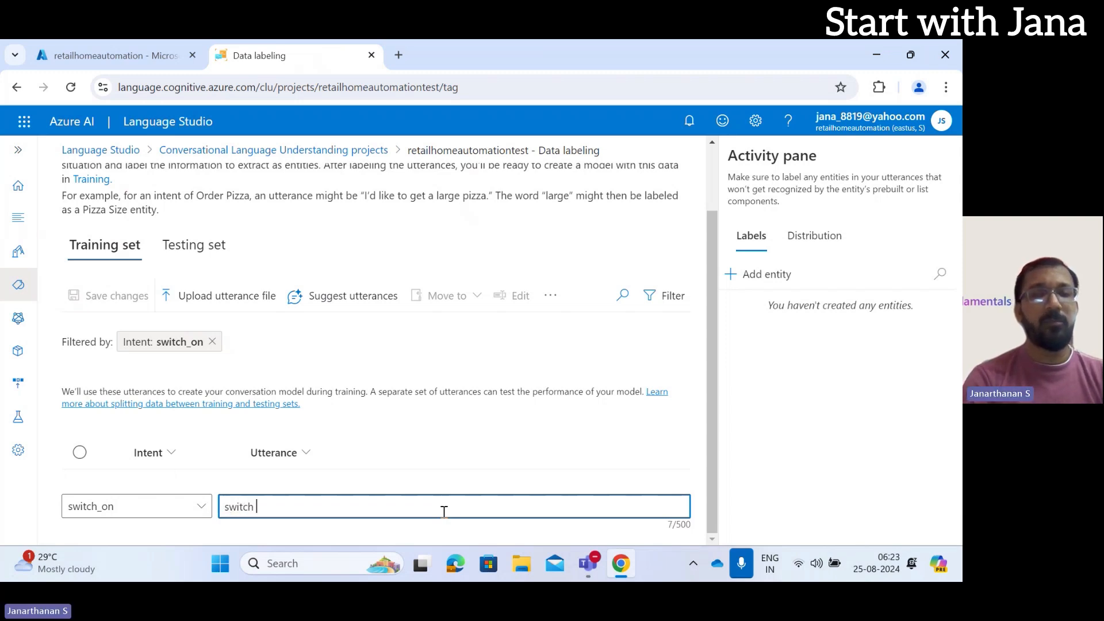
type("on the light")
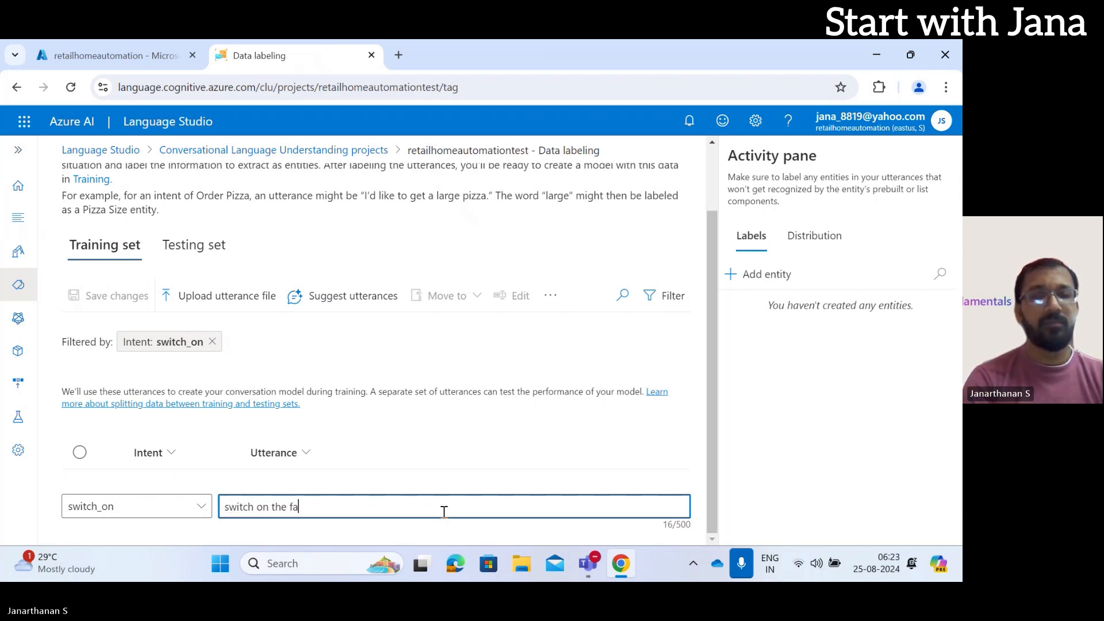
key("Return")
Step: Add "switch on the light" as another training utterance for switch_on
type("sw")
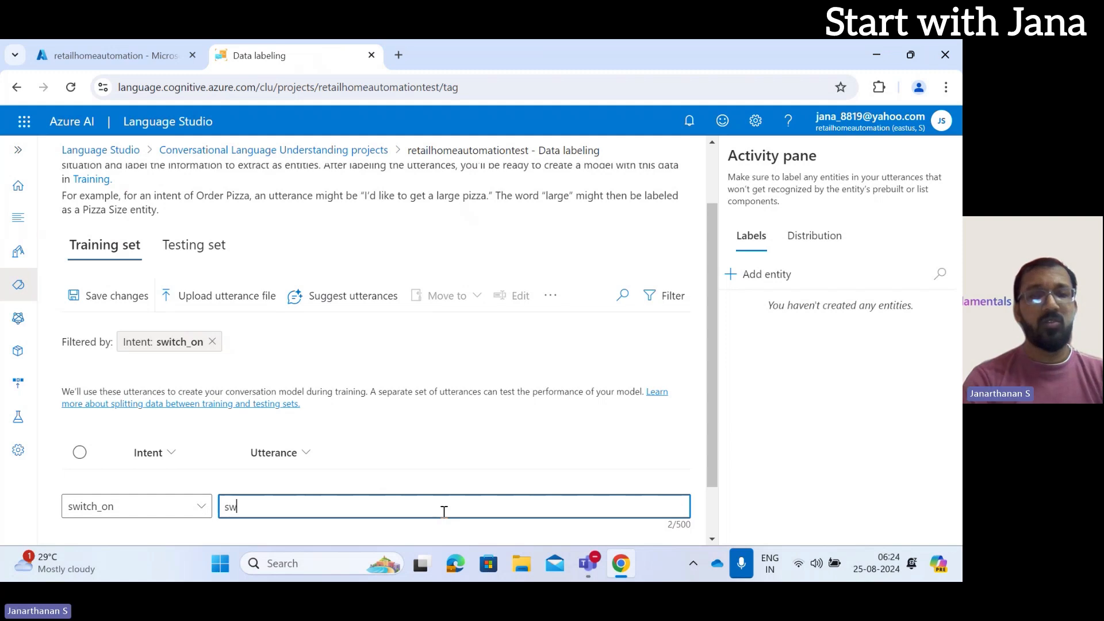
type("itch on th")
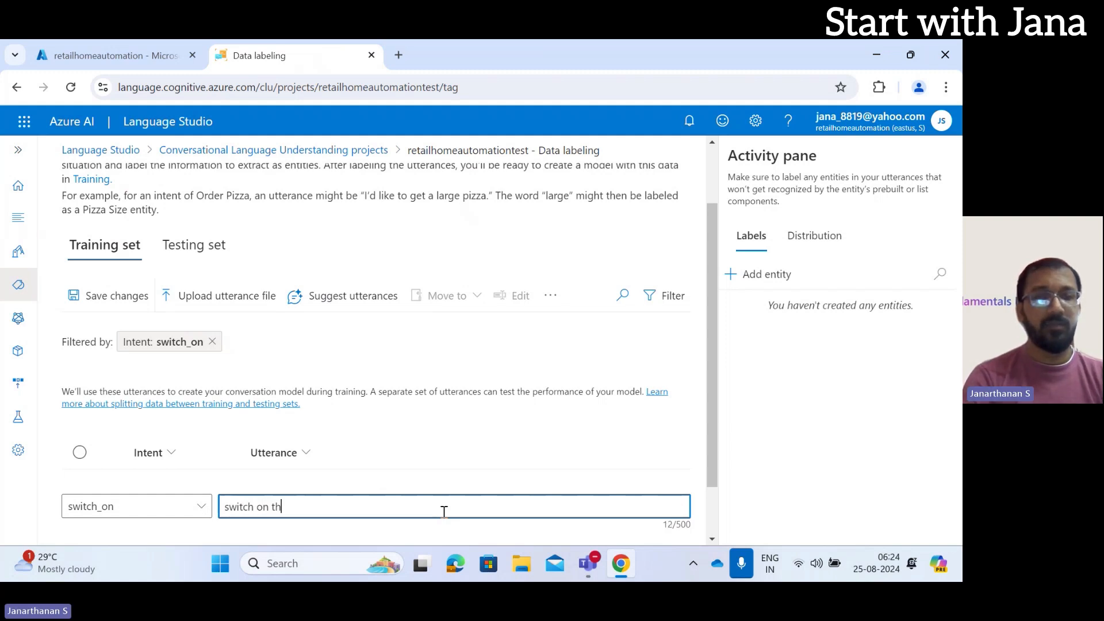
type("e light")
key("Return")
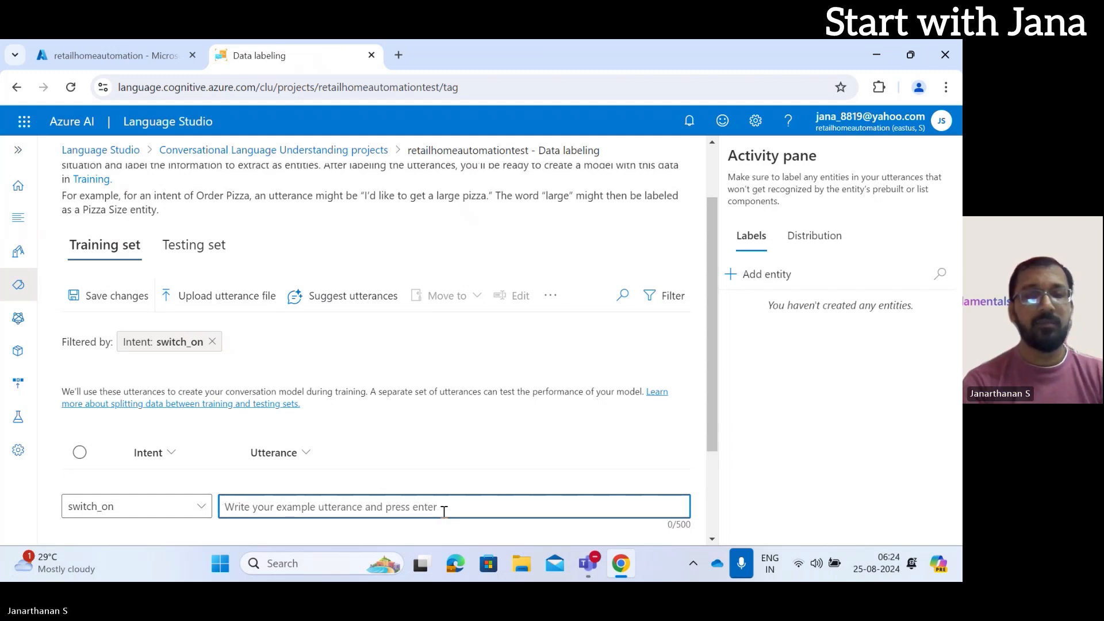
Step: Add the training utterances "put the fan on" and "put the light on" to the switch_on intent
type("put")
key("BackSpace")
key("BackSpace")
type("ut the ")
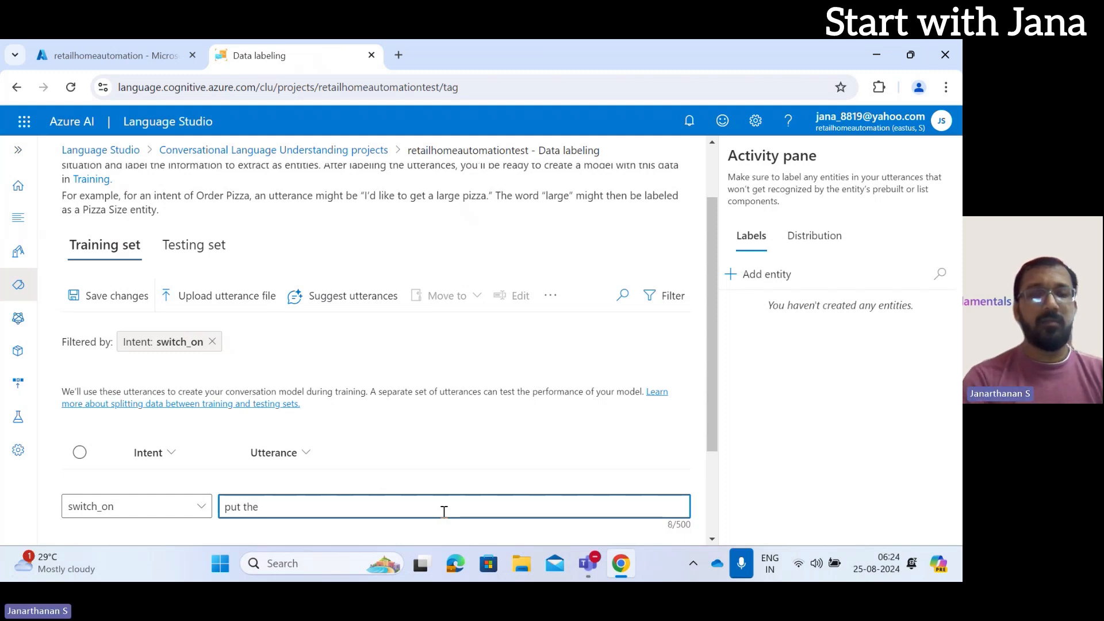
type("f")
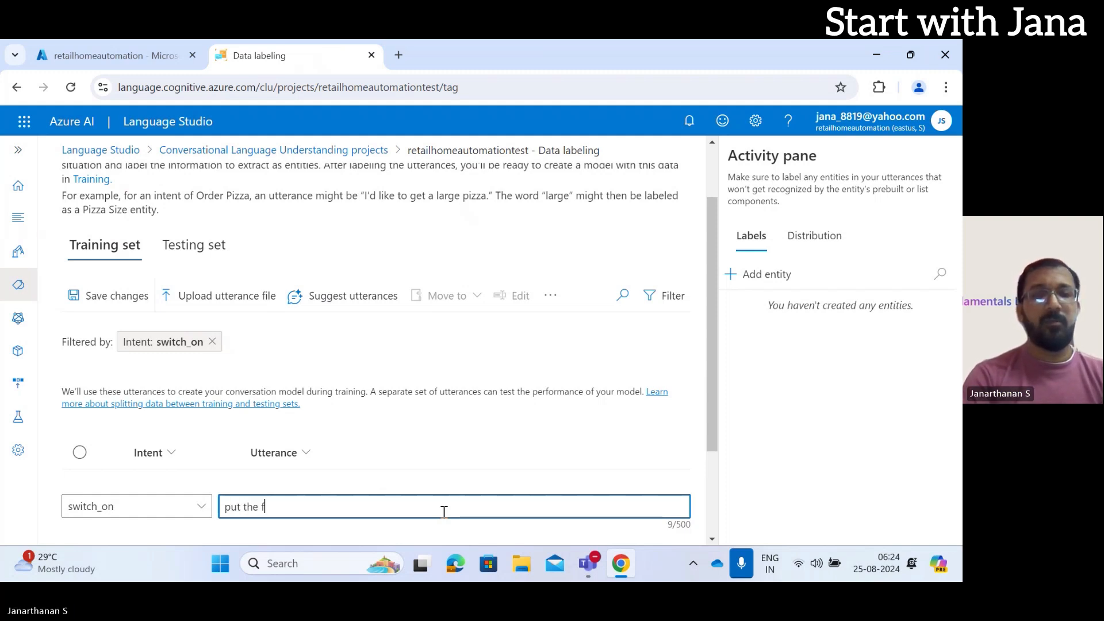
type("an on")
key("Return")
type("put the light on")
key("Return")
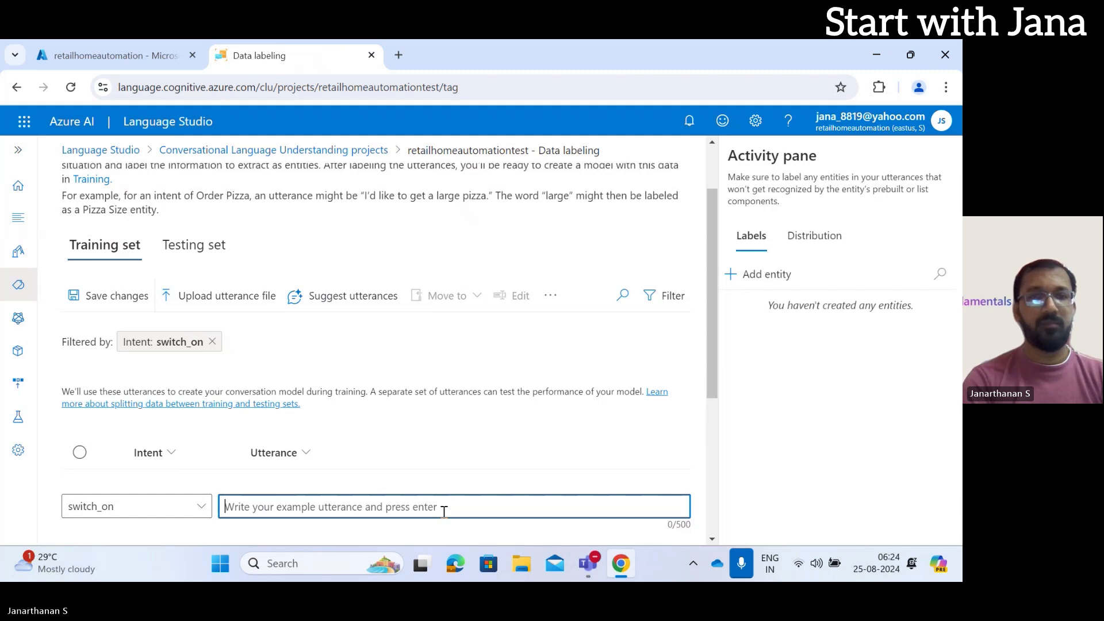
Step: Add "turn the light on" to the switch_on intent, check the utterance list and save the labeling changes
type("turn")
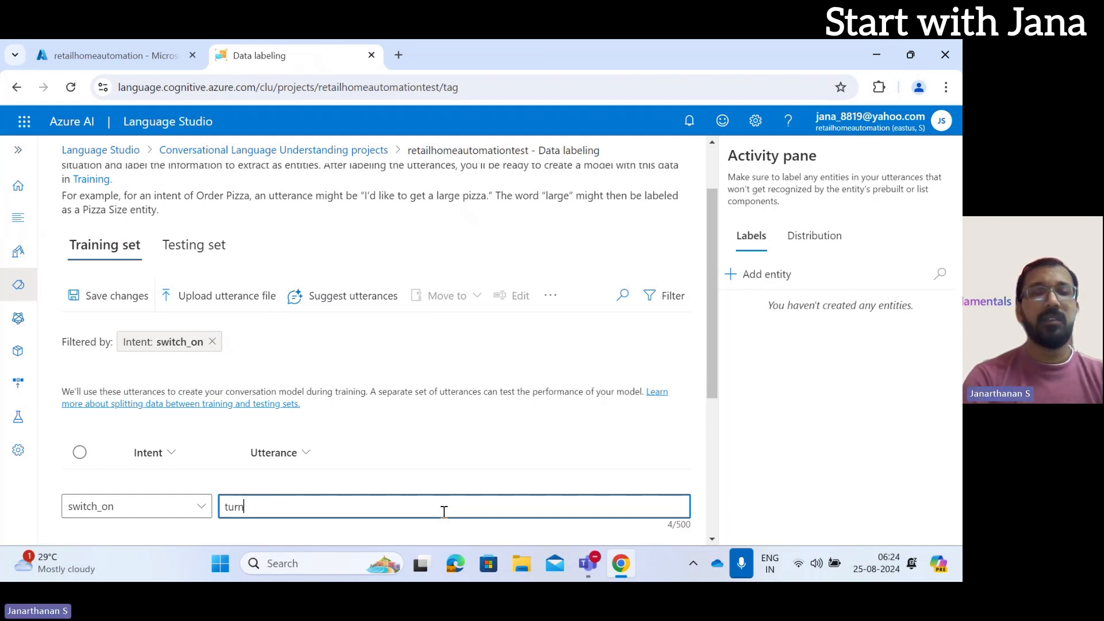
type(" the ")
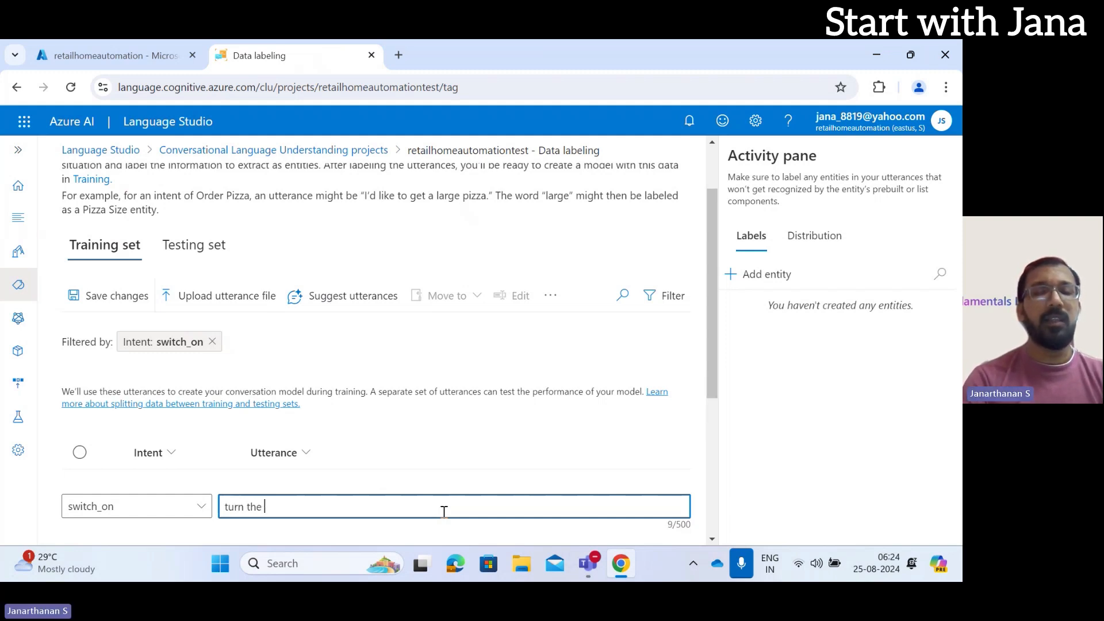
type("light on")
key("Return")
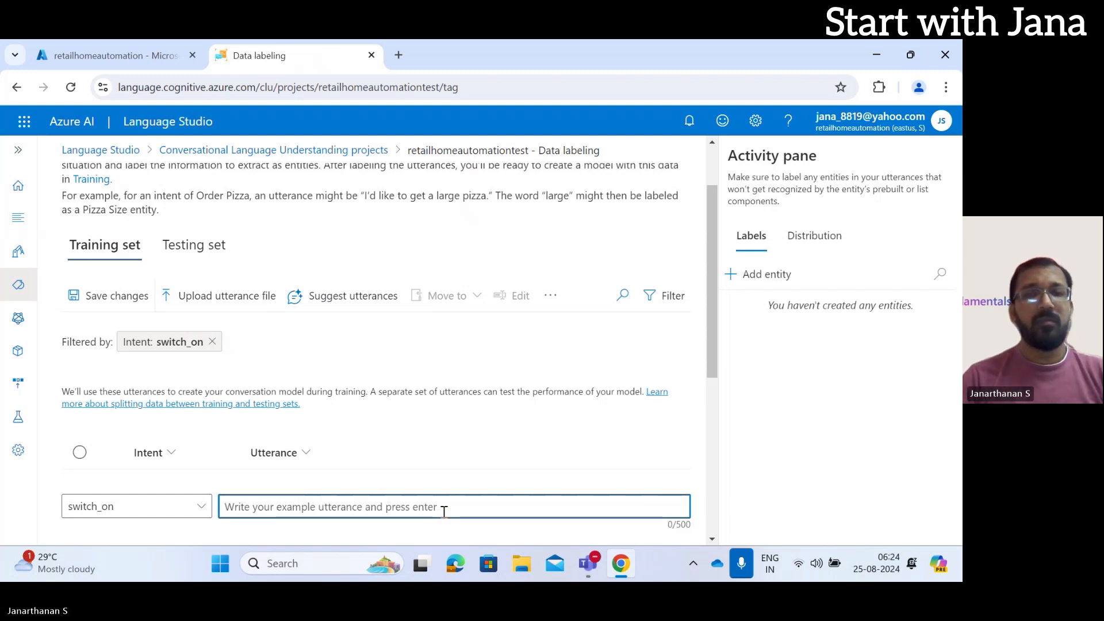
scroll(423, 478, "down", 6)
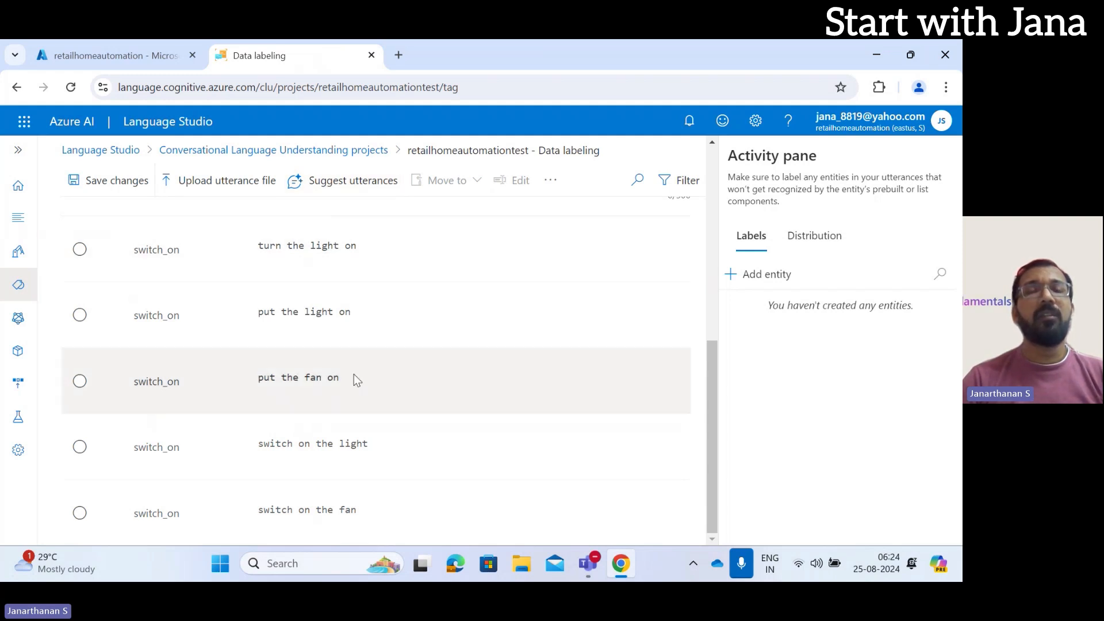
scroll(370, 475, "up", 5)
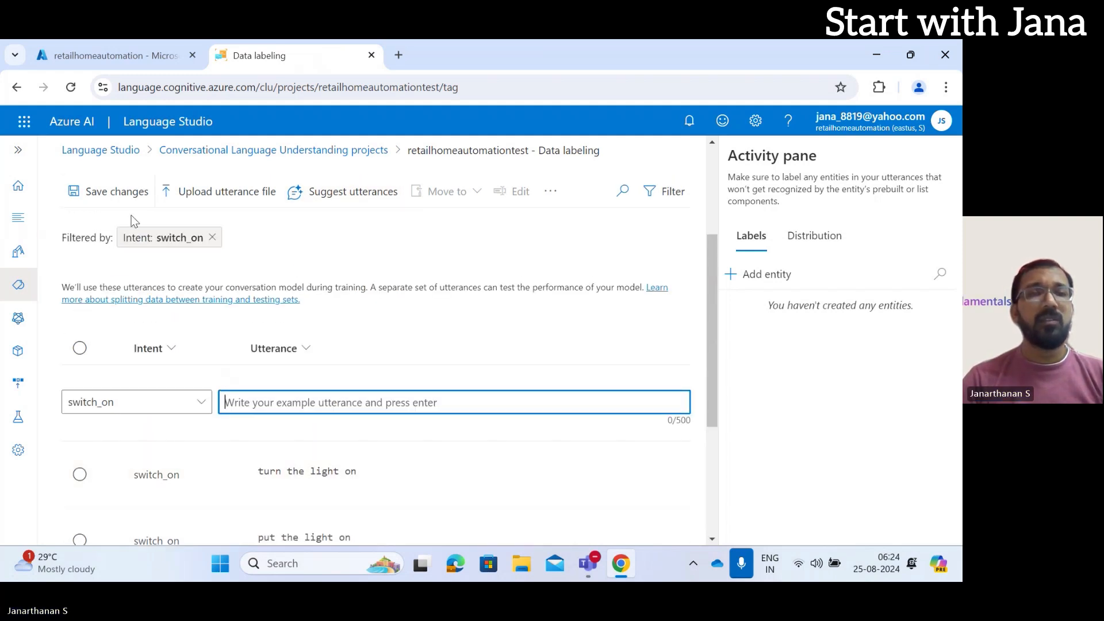
left_click(105, 195)
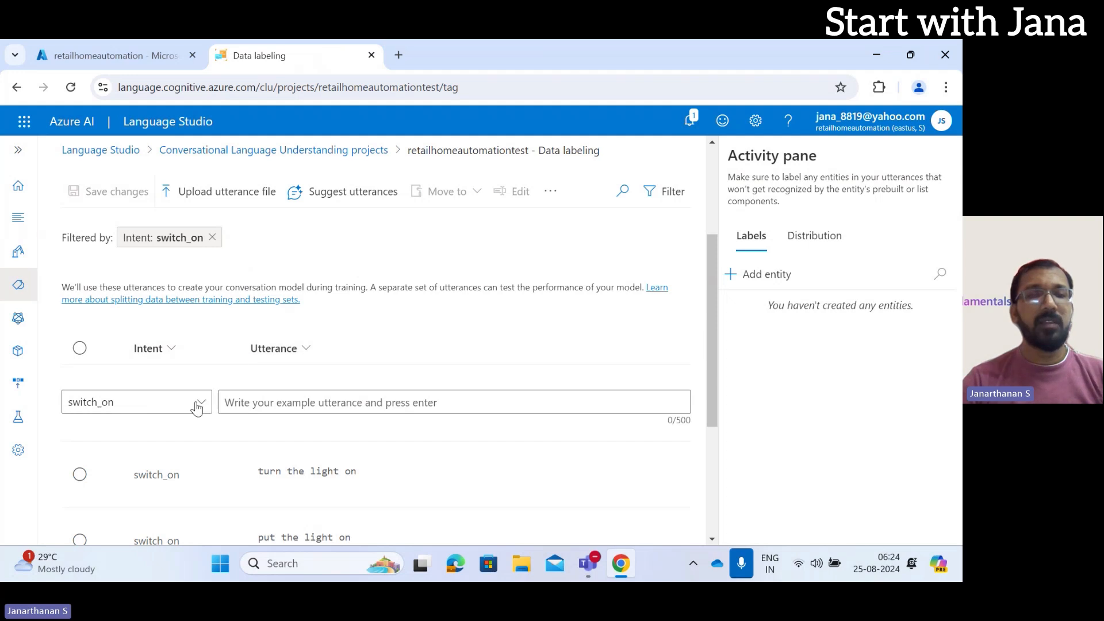
Step: Create a new intent named switch_off from the data labeling page
left_click(144, 402)
left_click(127, 519)
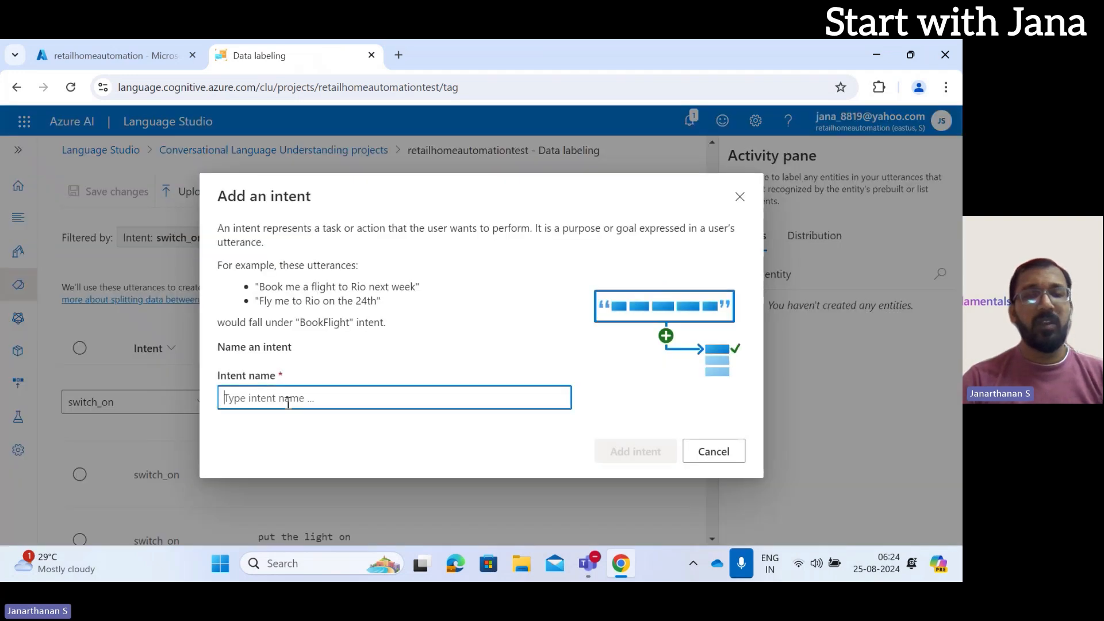
type("switch_off")
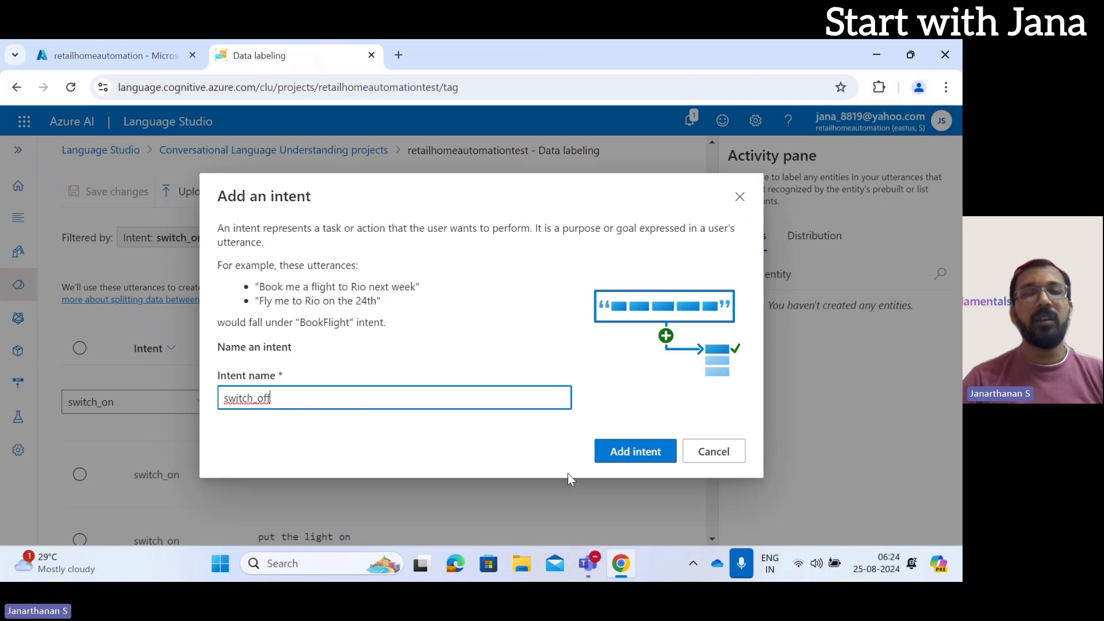
left_click(632, 452)
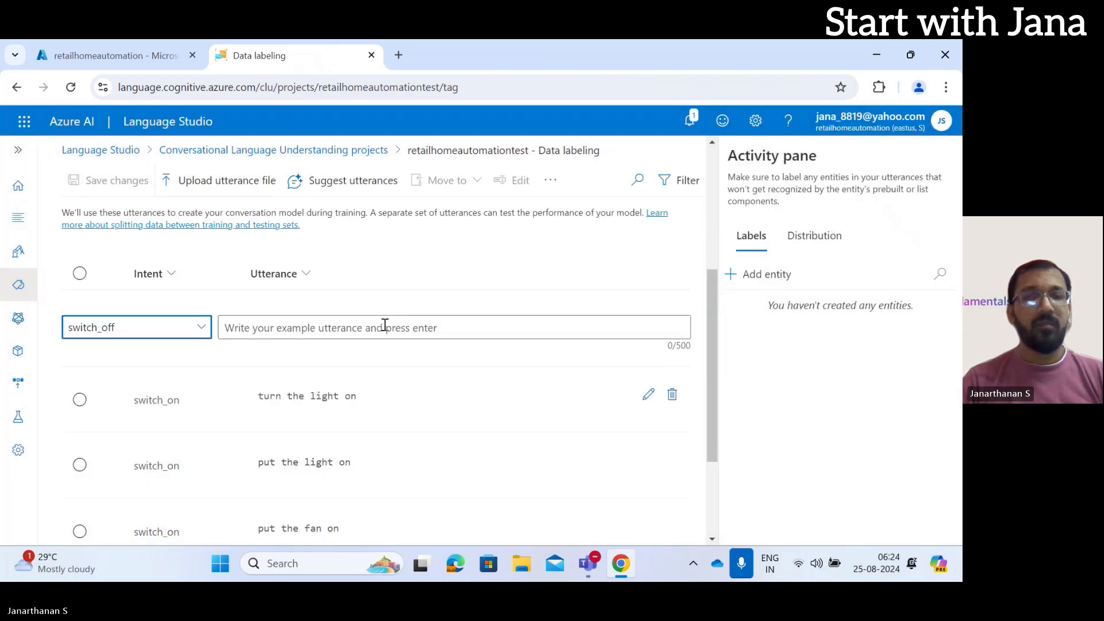
Step: Add "switch off the light" training utterances to the switch_off intent
left_click(384, 326)
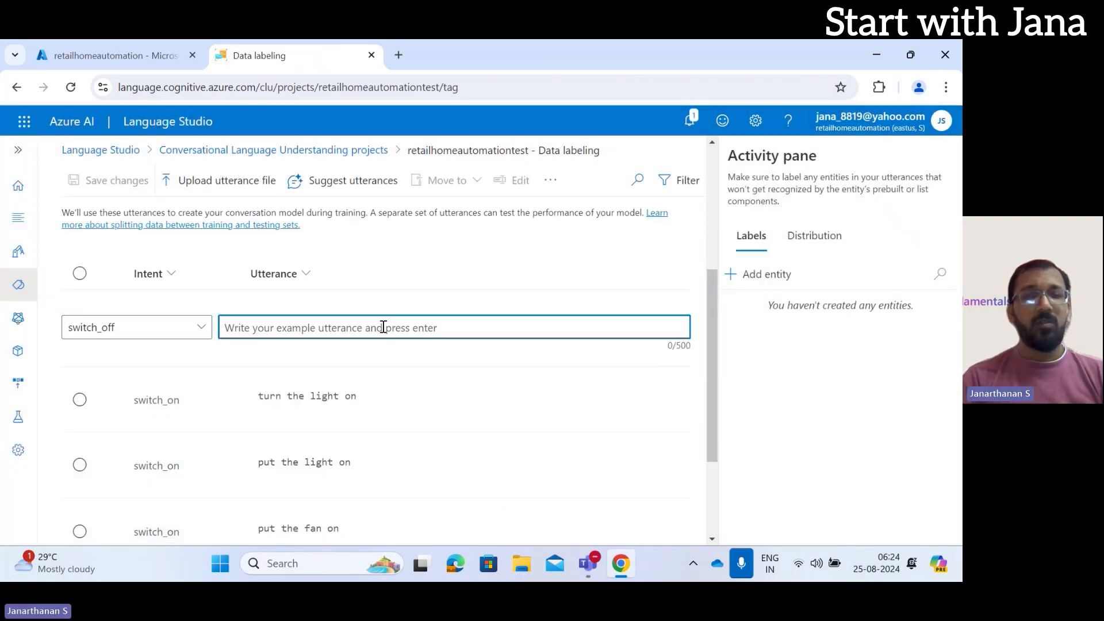
type("switch")
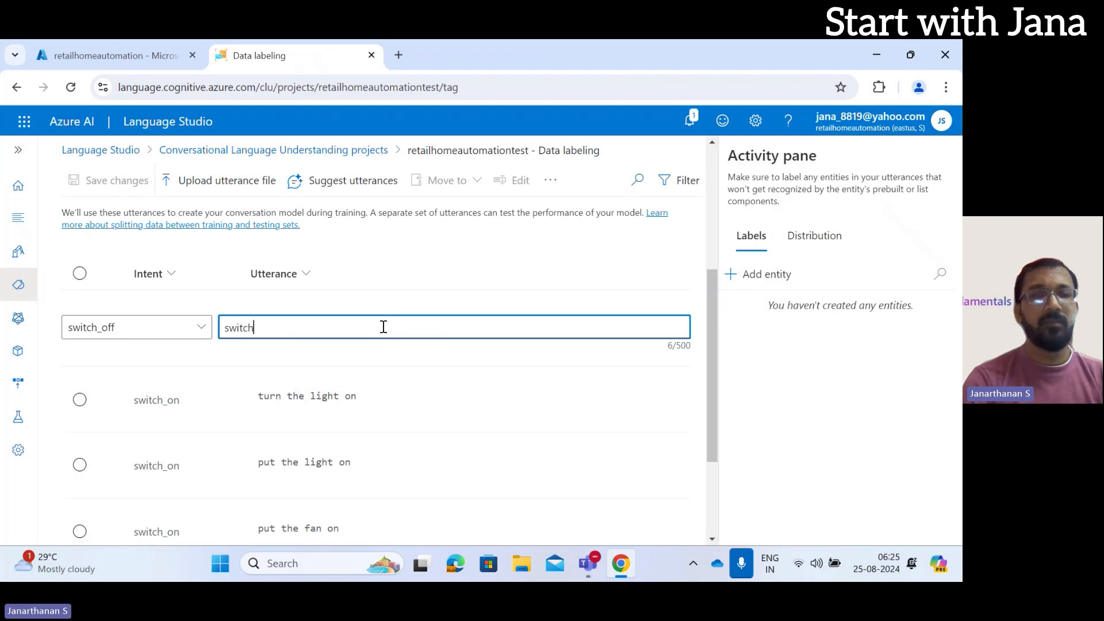
type(" off the light")
key("Return")
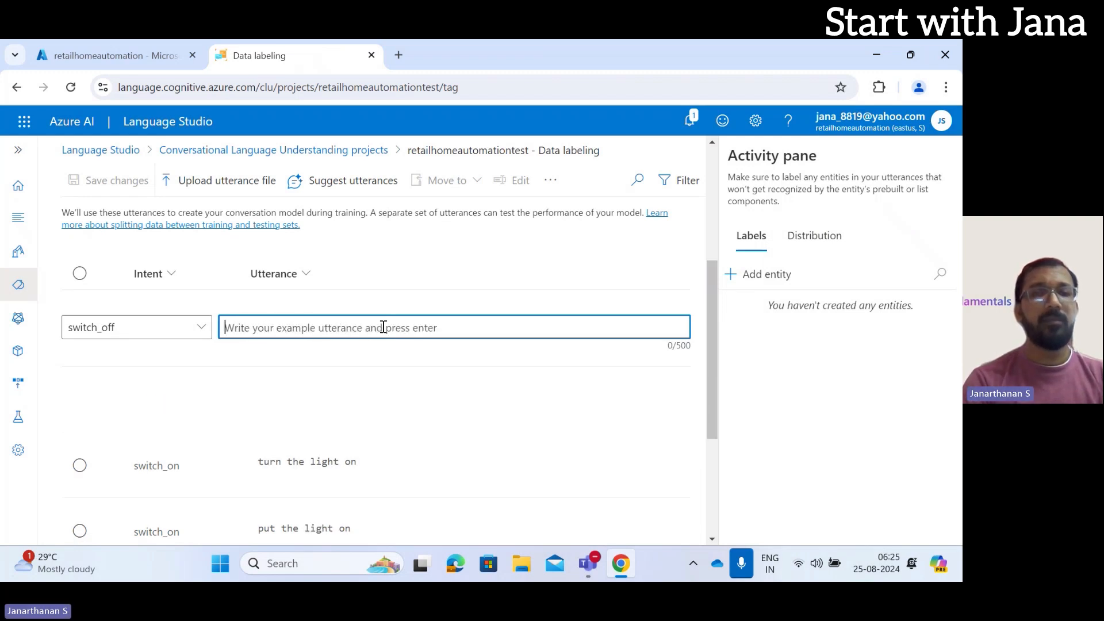
type("switch")
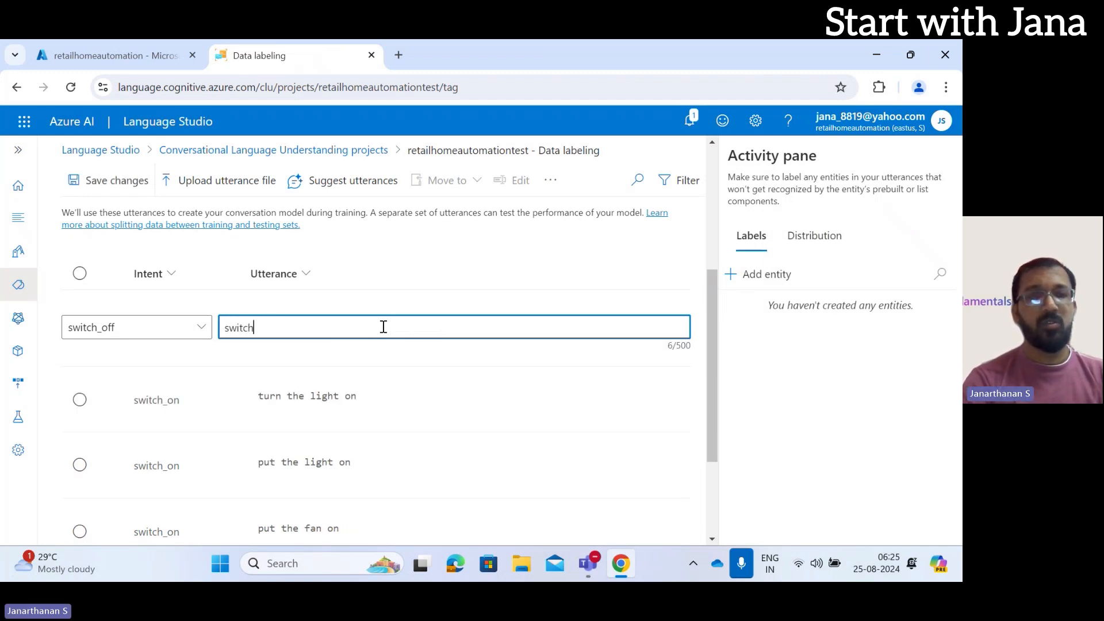
type(" off the light")
key("Return")
Step: Add the training utterances "put the light off", "put the fan off" and "turn off the light" to the switch_off intent
type("put the light off")
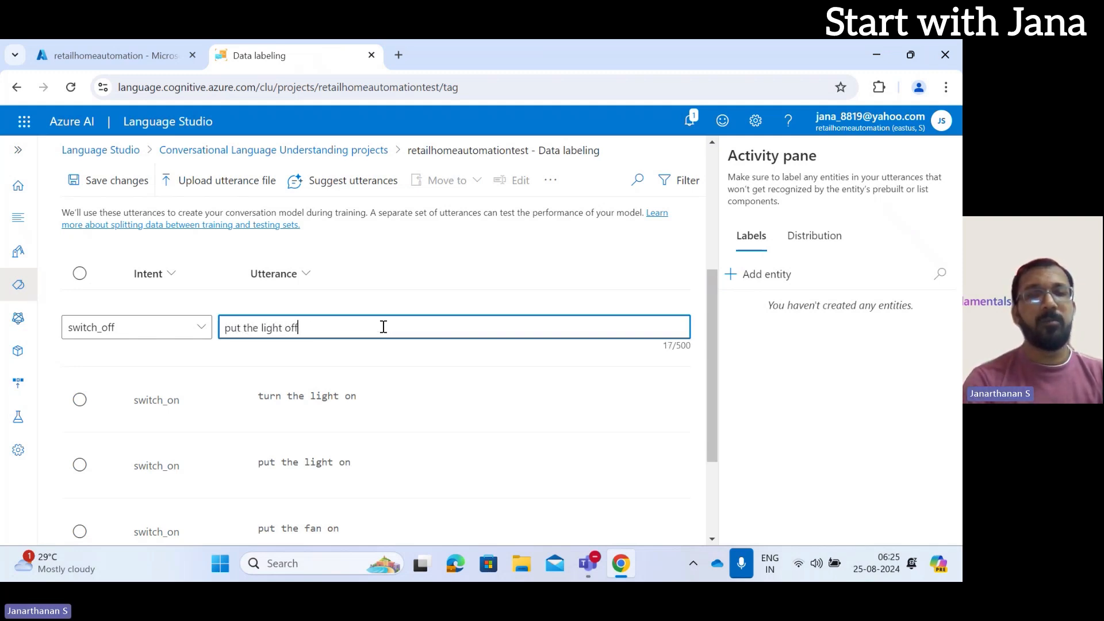
key("Return")
type("put")
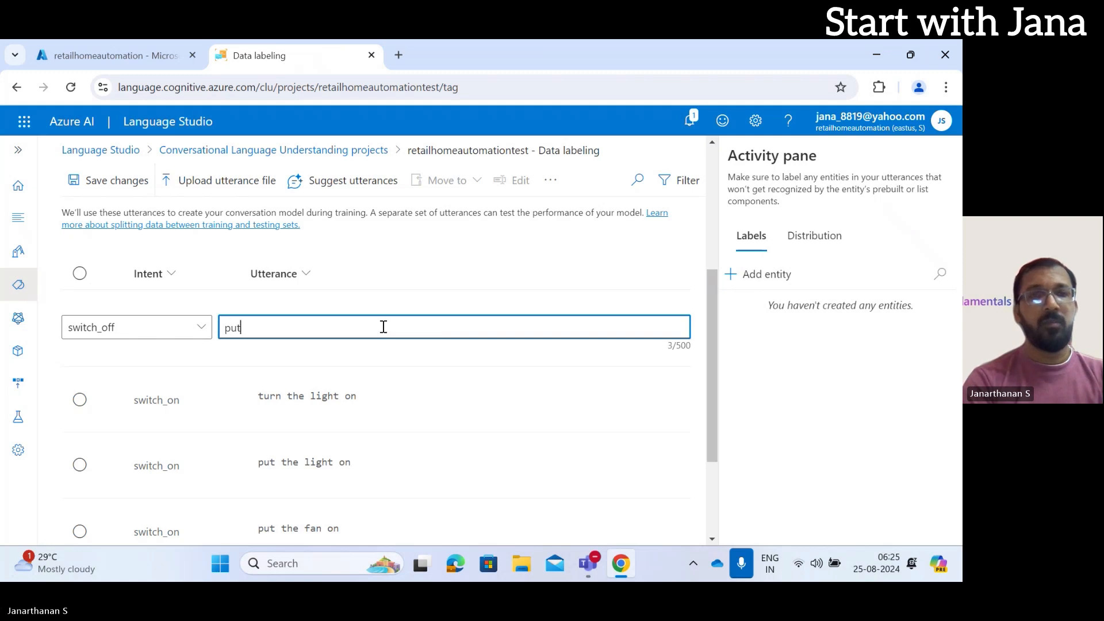
type(" the fan o")
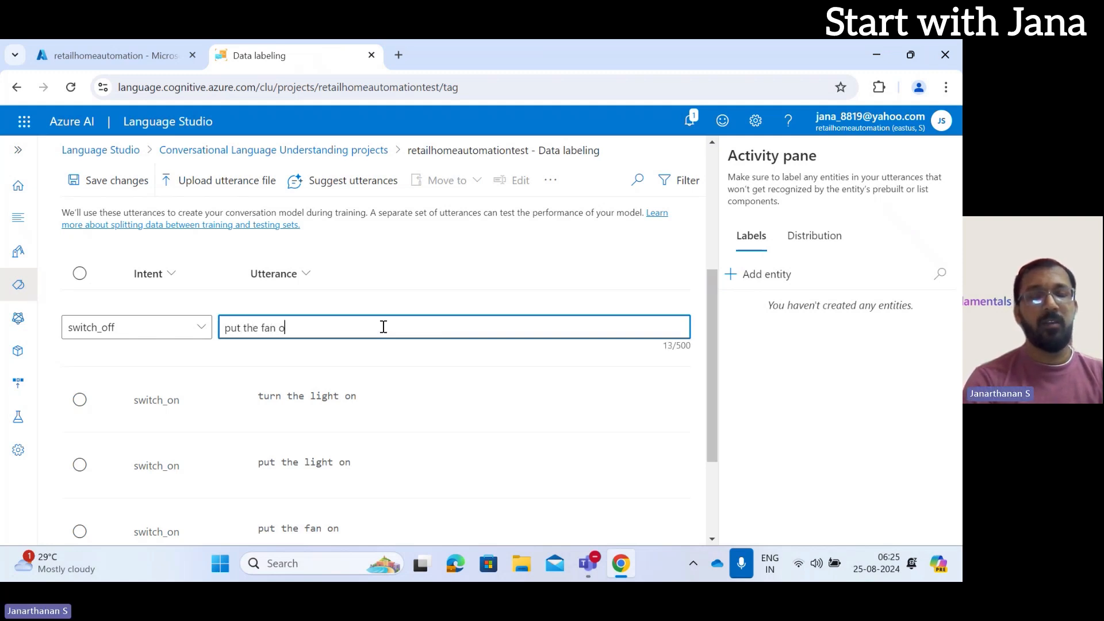
type("turn off the ")
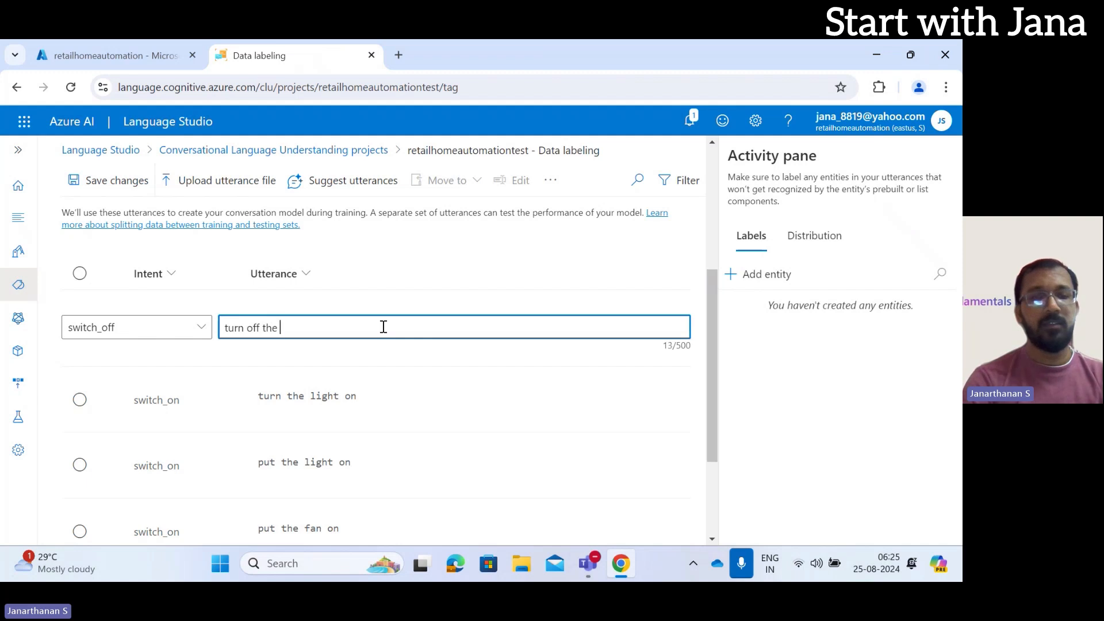
type("light")
key("Return")
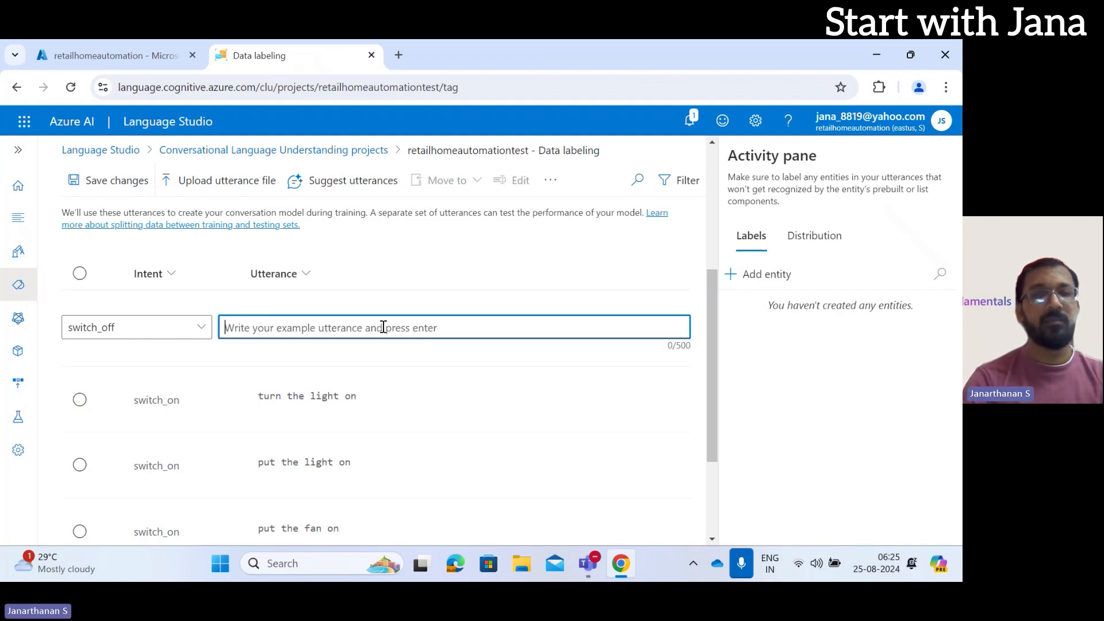
Step: Check the training utterance list for the switch_off and switch_on intents and save the labeling changes
left_click(138, 327)
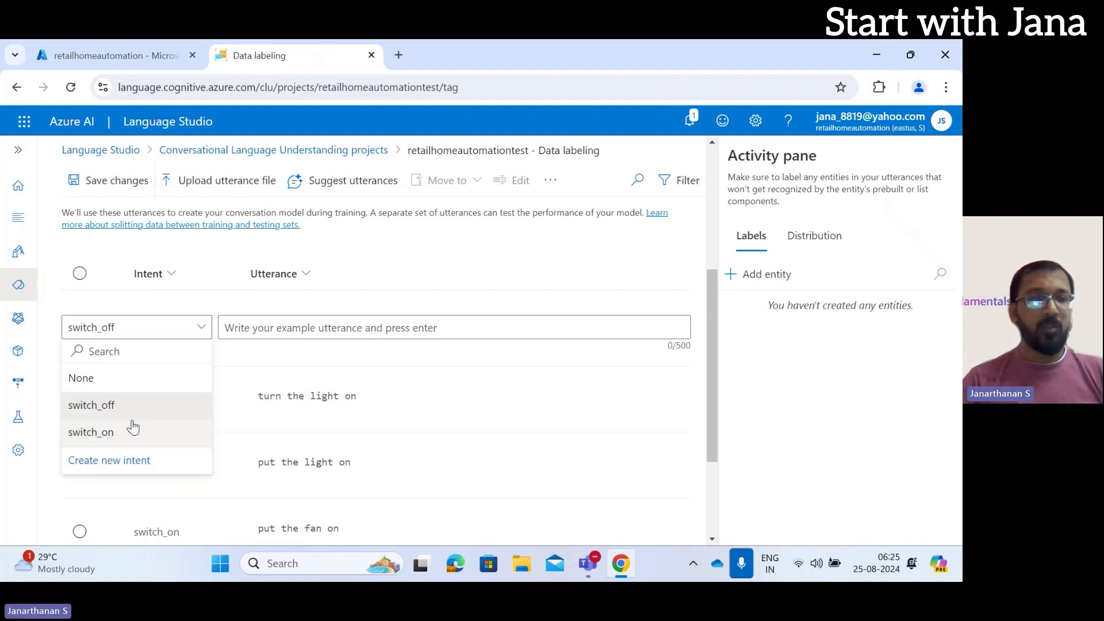
left_click(126, 408)
scroll(435, 418, "down", 2)
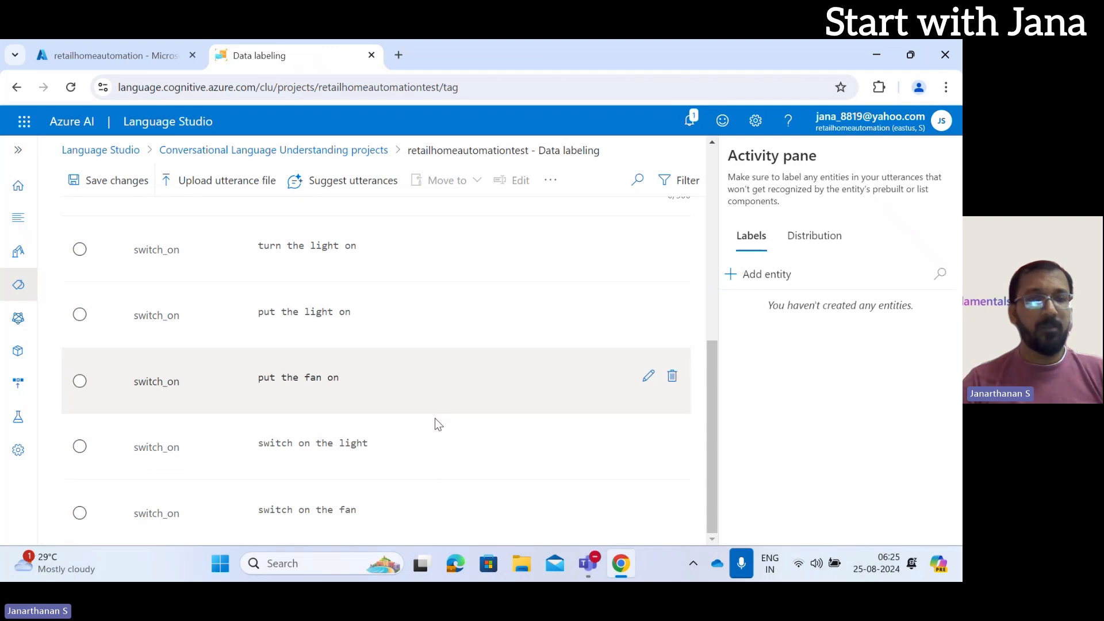
scroll(435, 418, "up", 4)
left_click(193, 476)
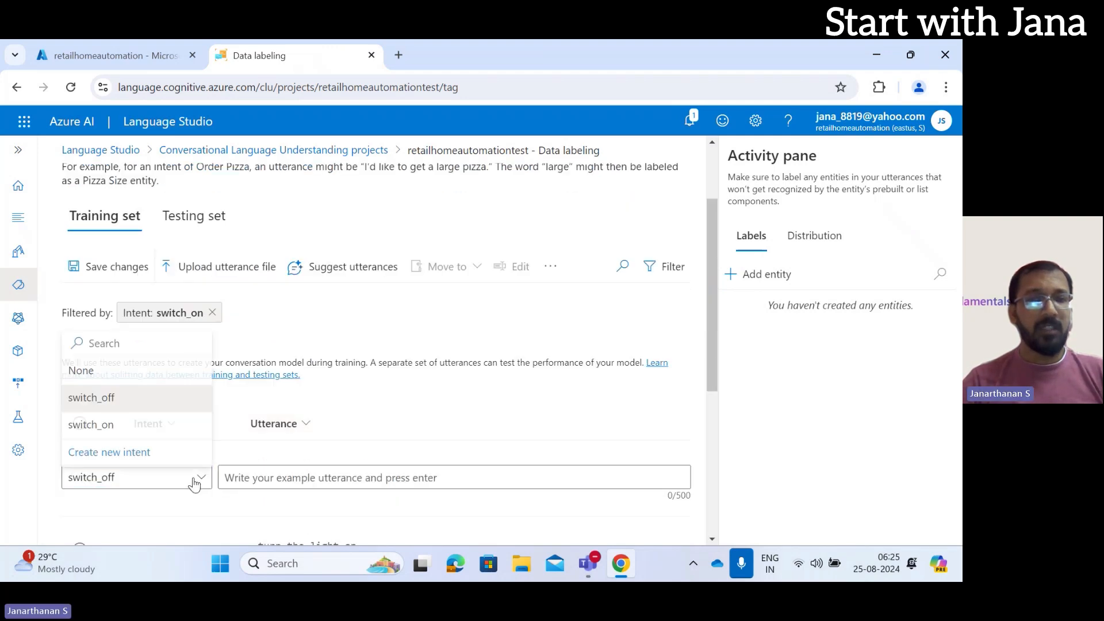
left_click(144, 424)
scroll(446, 433, "down", 5)
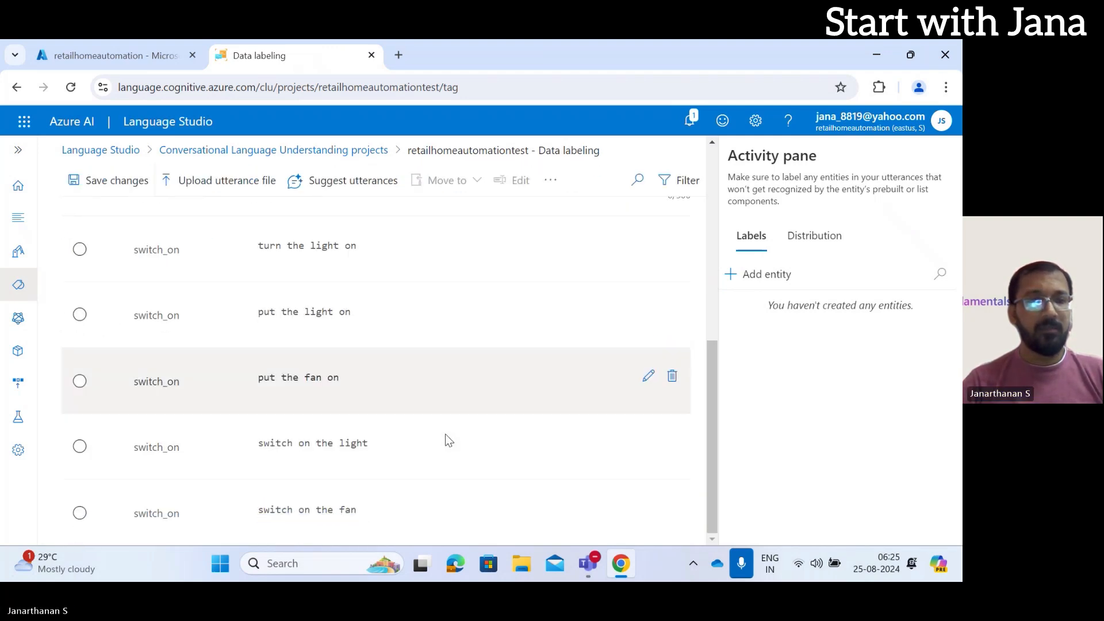
scroll(445, 433, "up", 8)
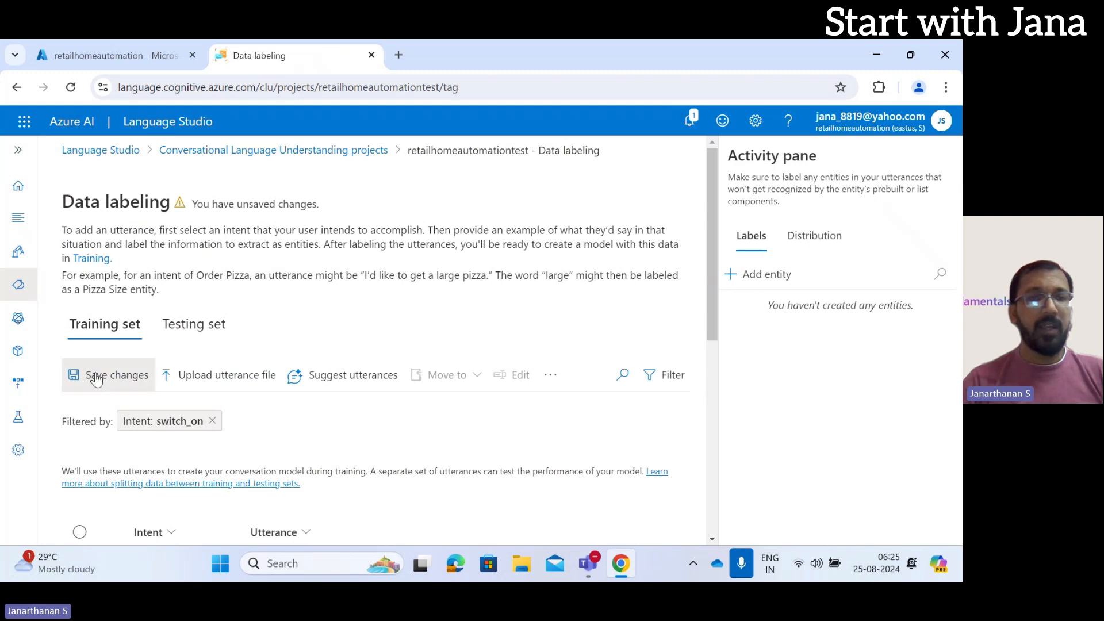
left_click(106, 375)
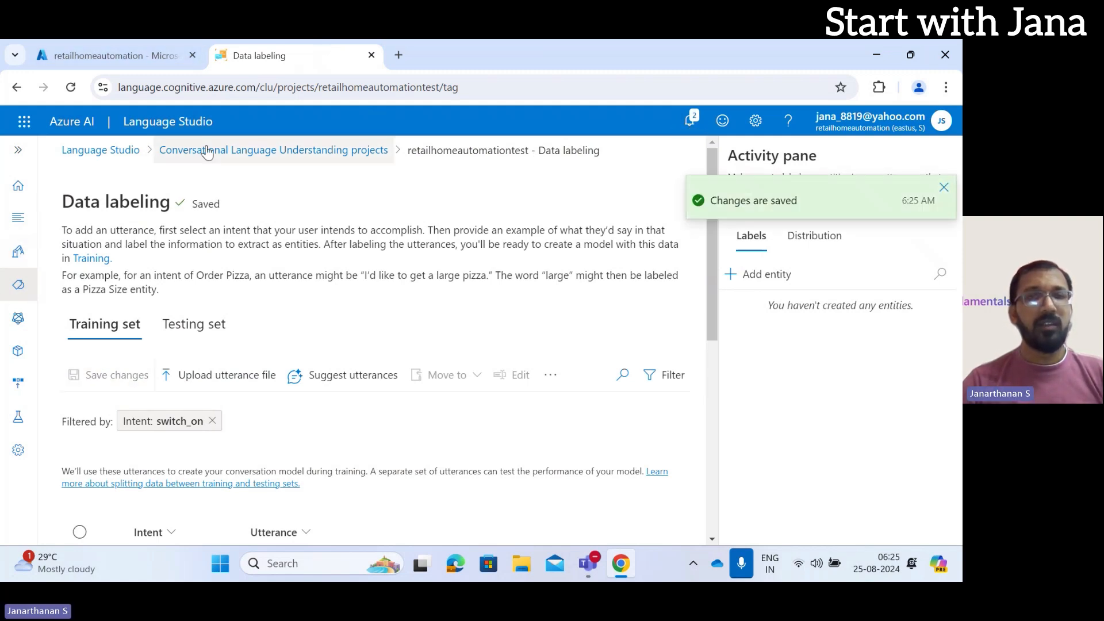
Step: Reopen the retailhomeautomationtest project from the project list and open the utterances of its switch_on intent
left_click(284, 150)
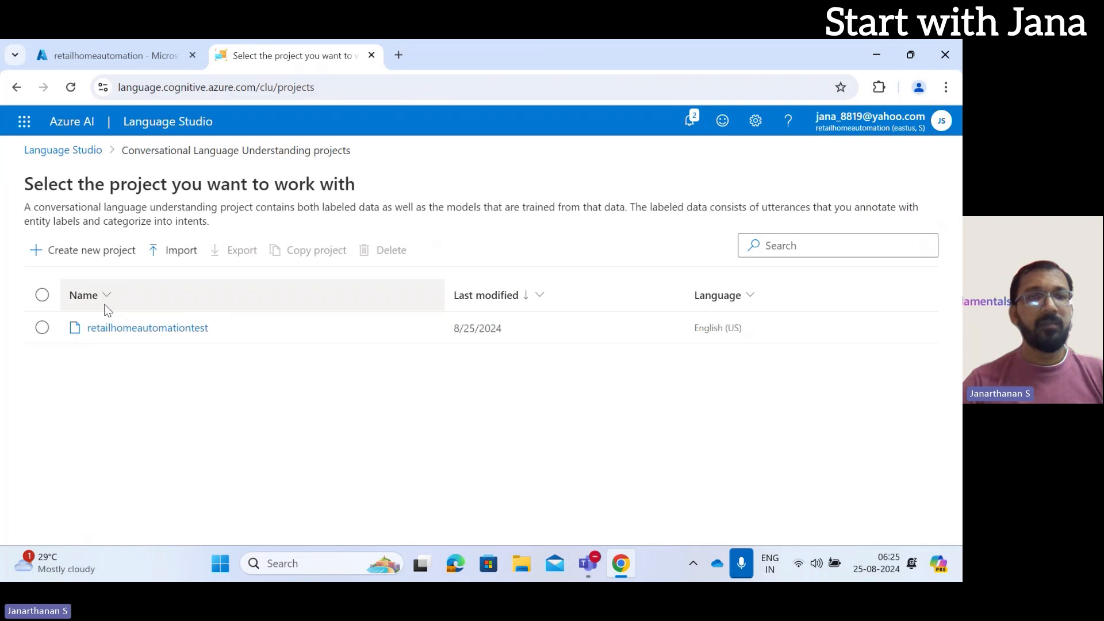
left_click(162, 331)
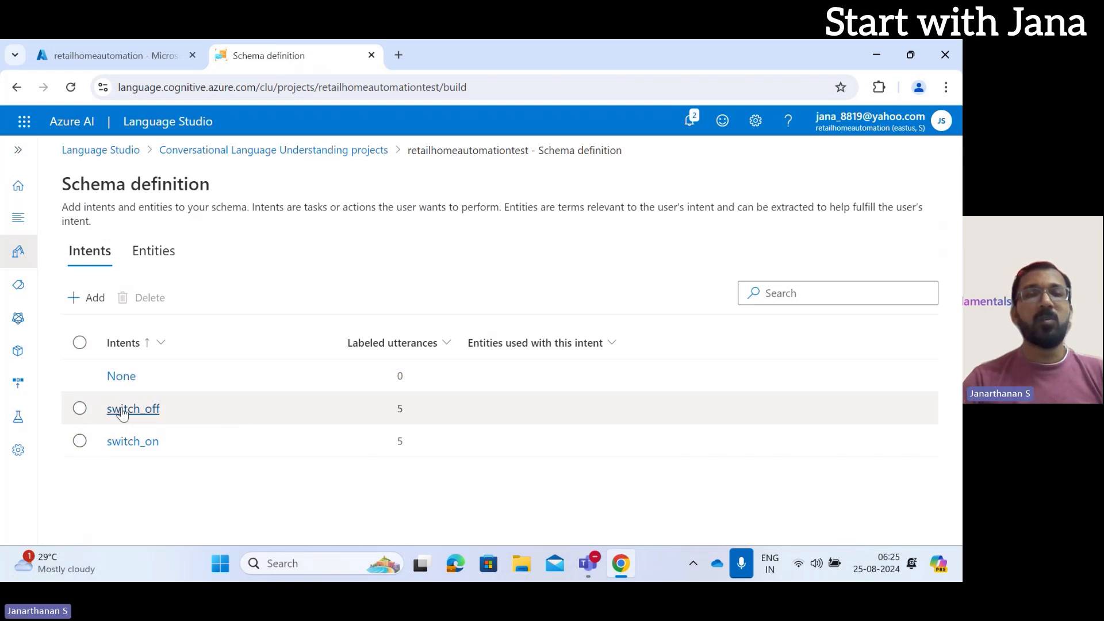
left_click(131, 441)
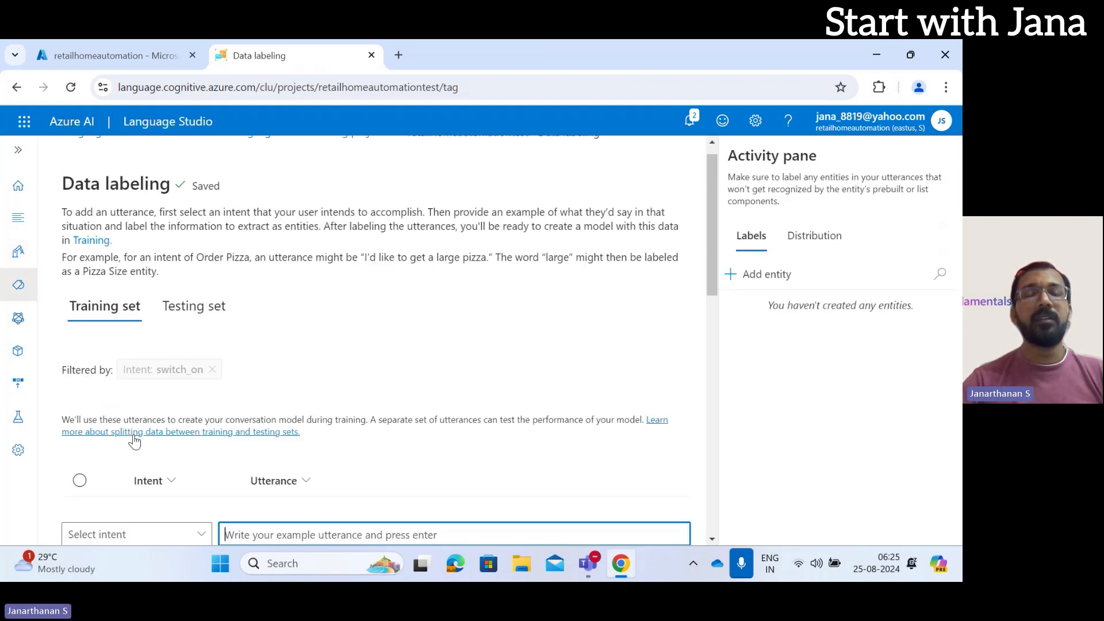
scroll(449, 398, "down", 5)
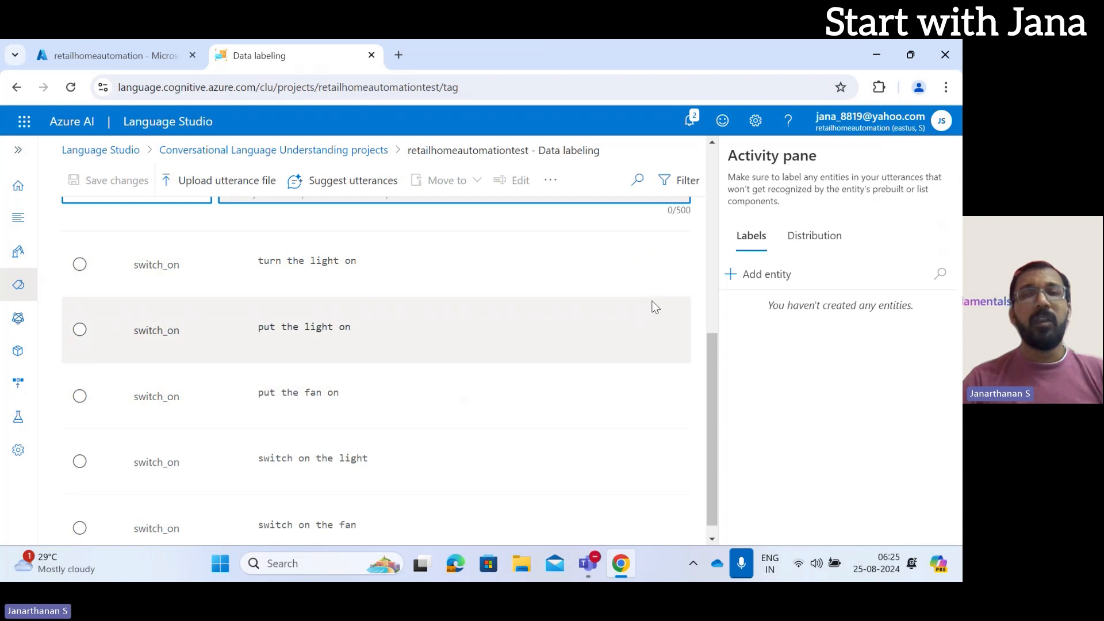
Step: Add an entity named device to the project from the data labeling page
left_click(893, 481)
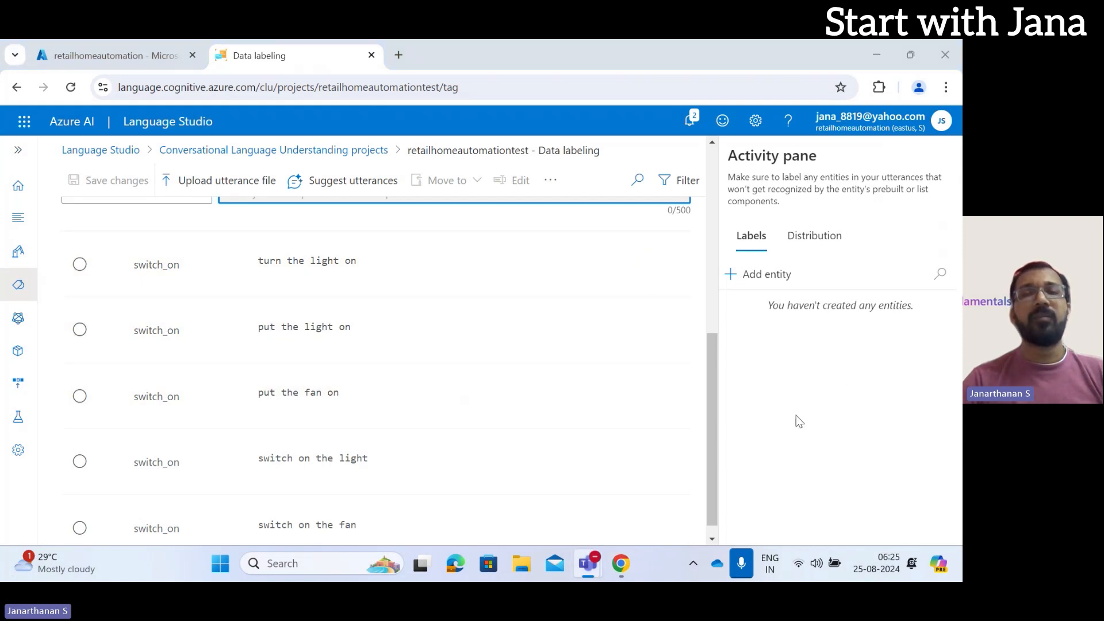
left_click(774, 282)
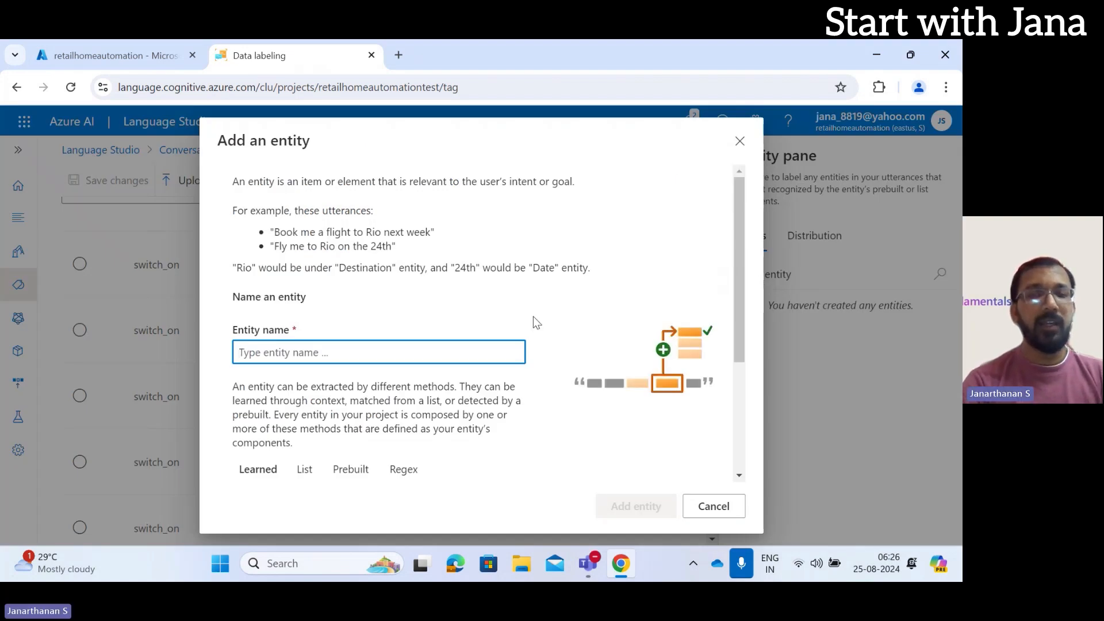
type("device")
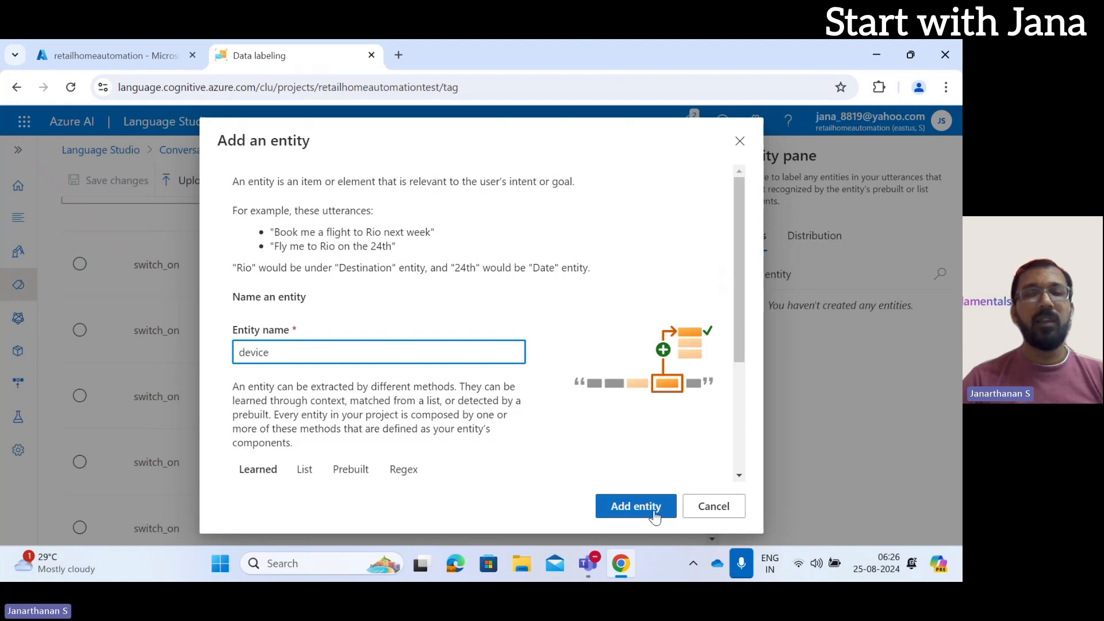
left_click(632, 511)
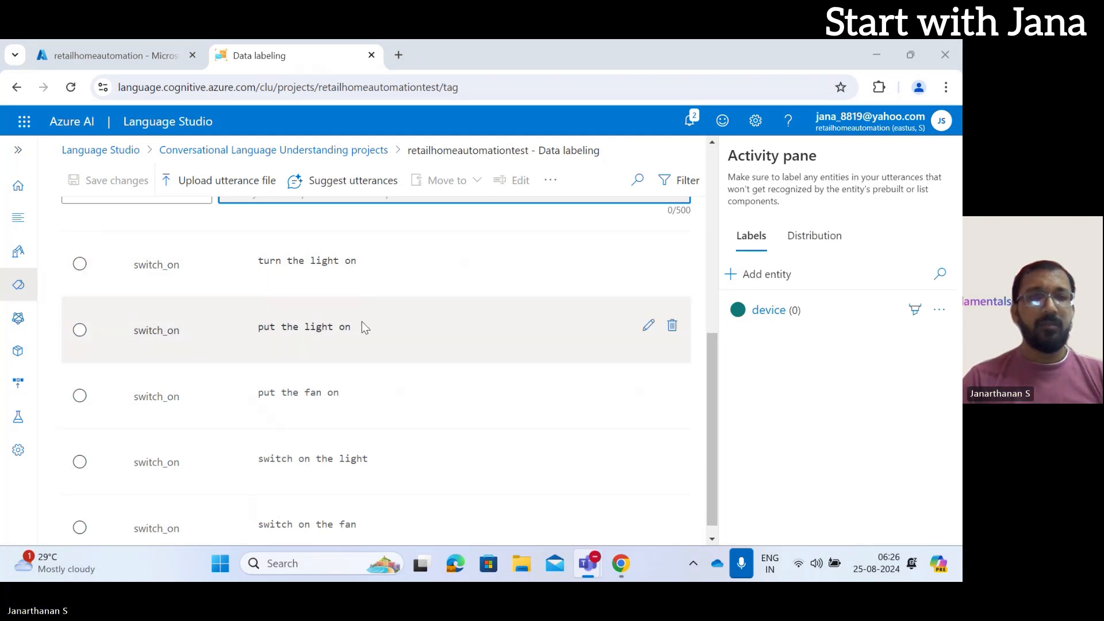
Step: Label the word "light" as device in the utterances "turn the light on" and "put the light on"
scroll(361, 322, "up", 2)
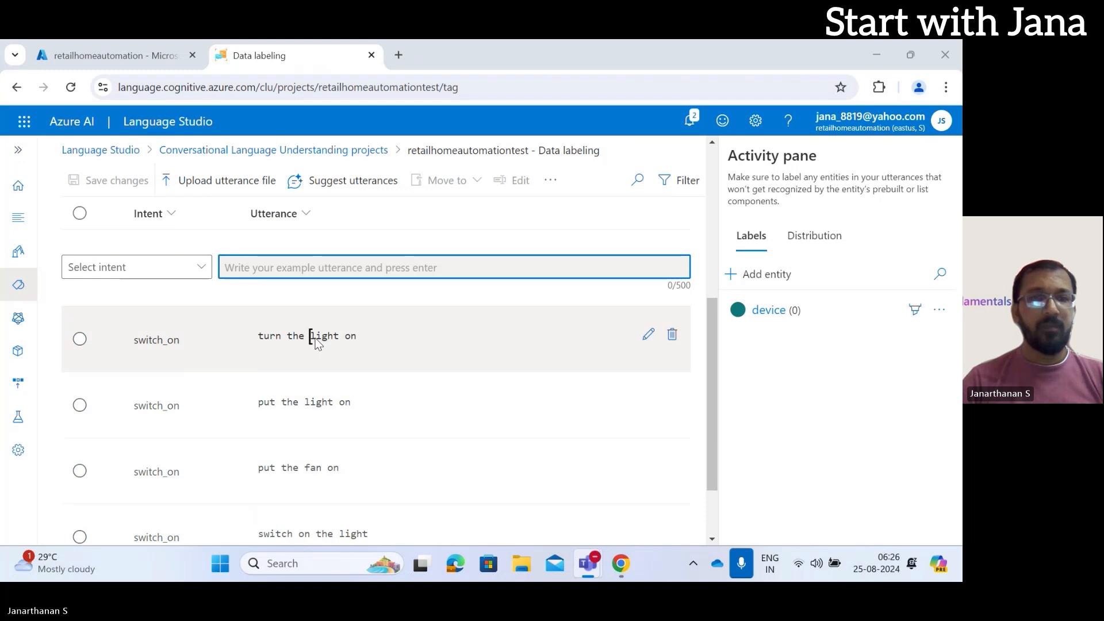
left_click_drag(315, 339, 340, 338)
left_click(348, 390)
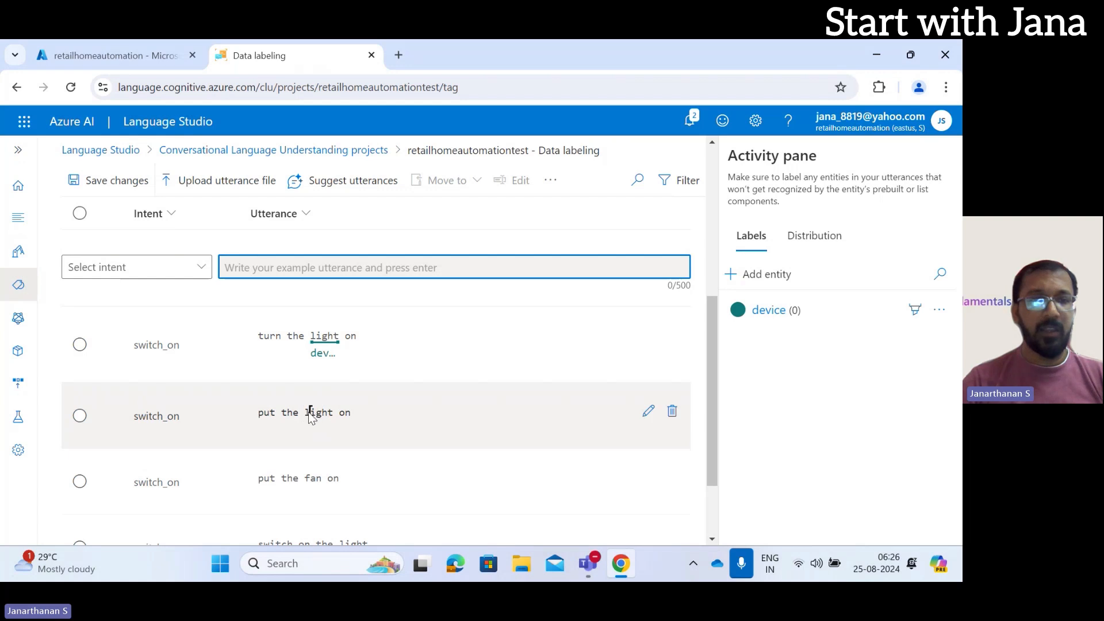
left_click(306, 414)
left_click_drag(306, 414, 335, 412)
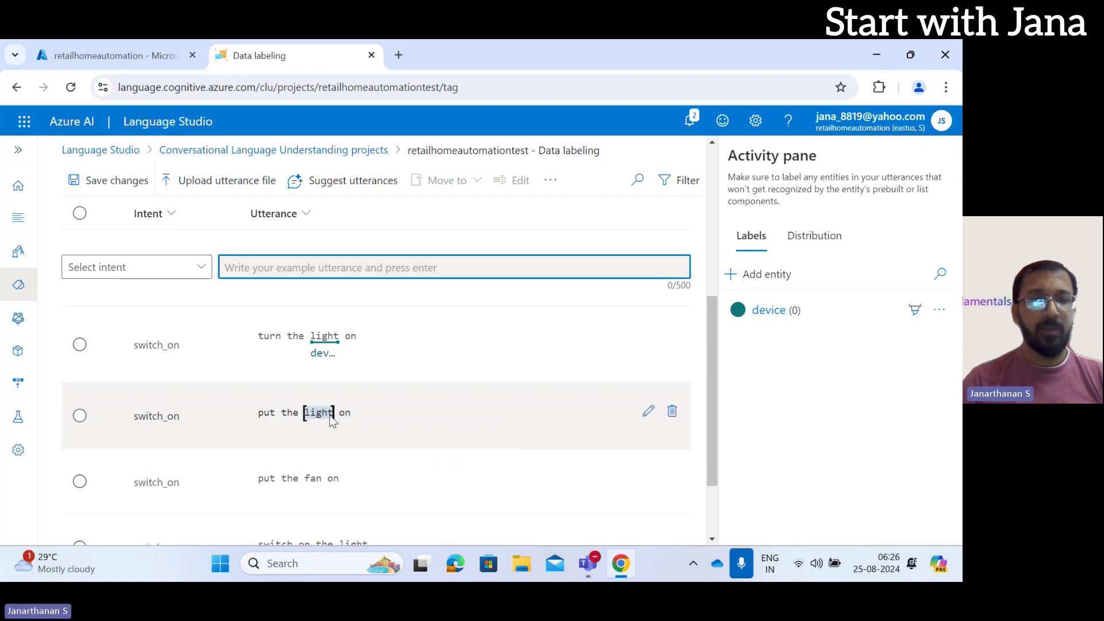
left_click(340, 458)
Step: Label the device word in "put the fan on", "switch on the light" and "switch on the fan" as device, and save the changes
scroll(338, 476, "down", 2)
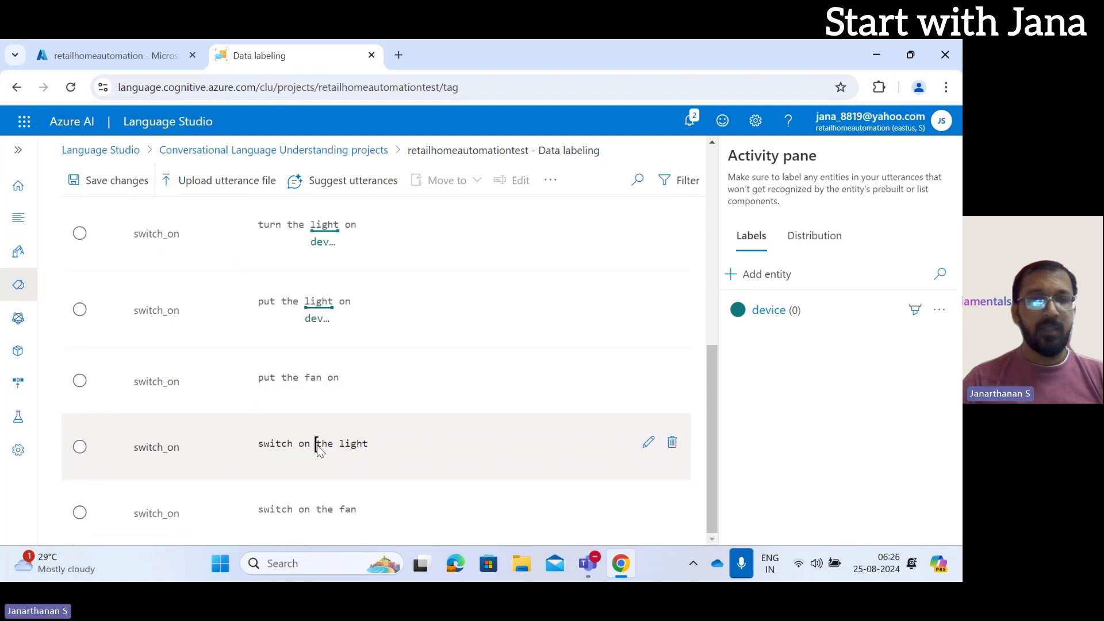
left_click_drag(305, 378, 323, 378)
left_click(340, 425)
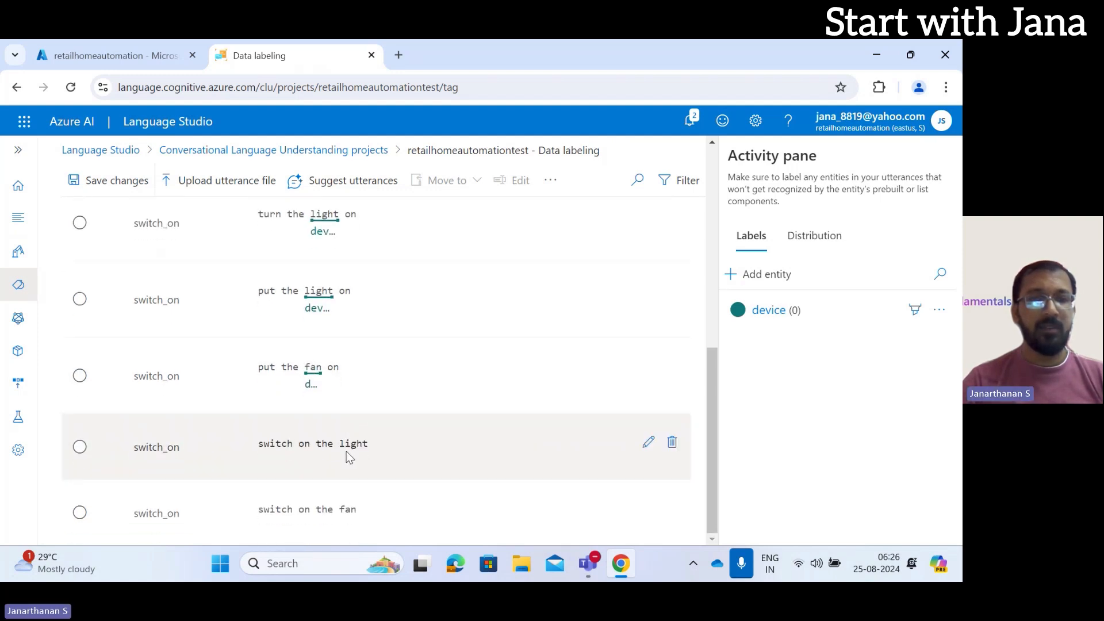
left_click_drag(340, 446, 367, 446)
left_click(359, 486)
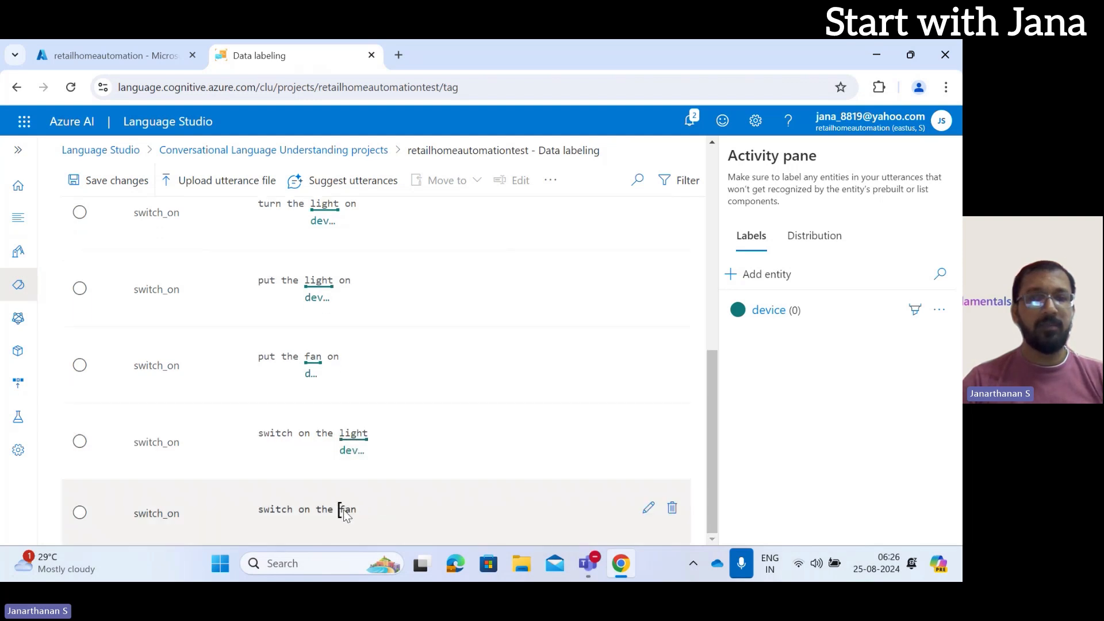
left_click_drag(344, 510, 356, 510)
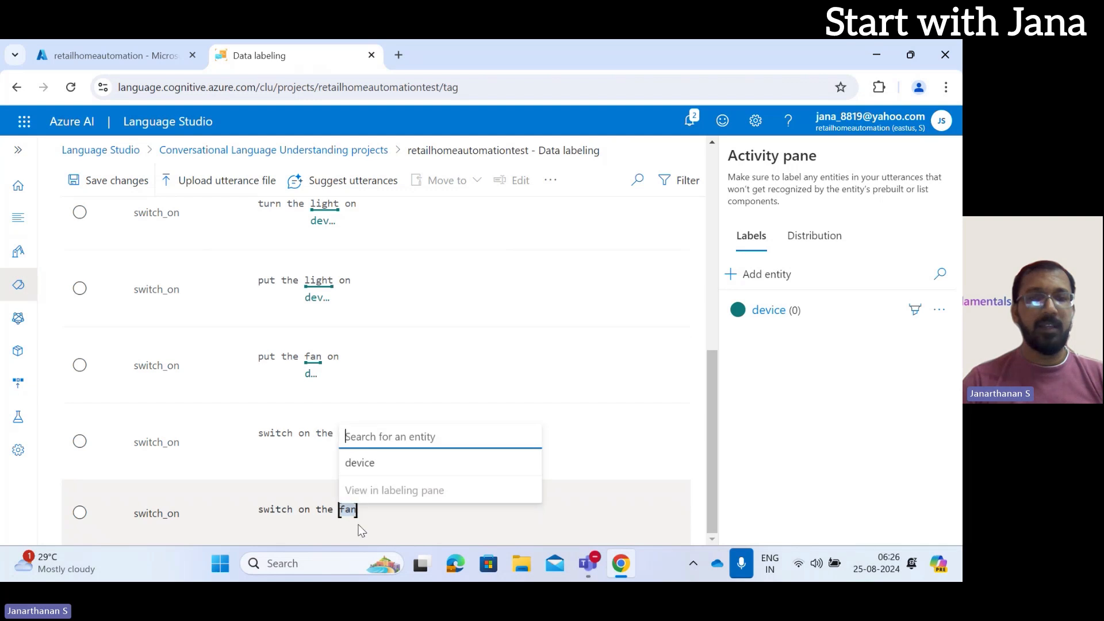
left_click(370, 470)
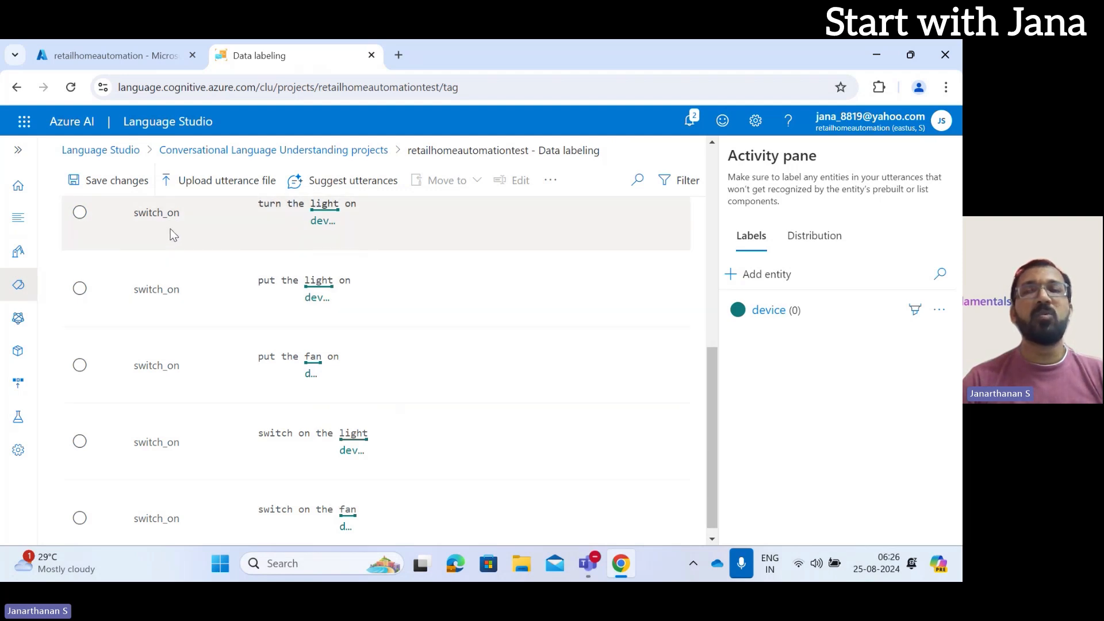
scroll(119, 188, "up", 5)
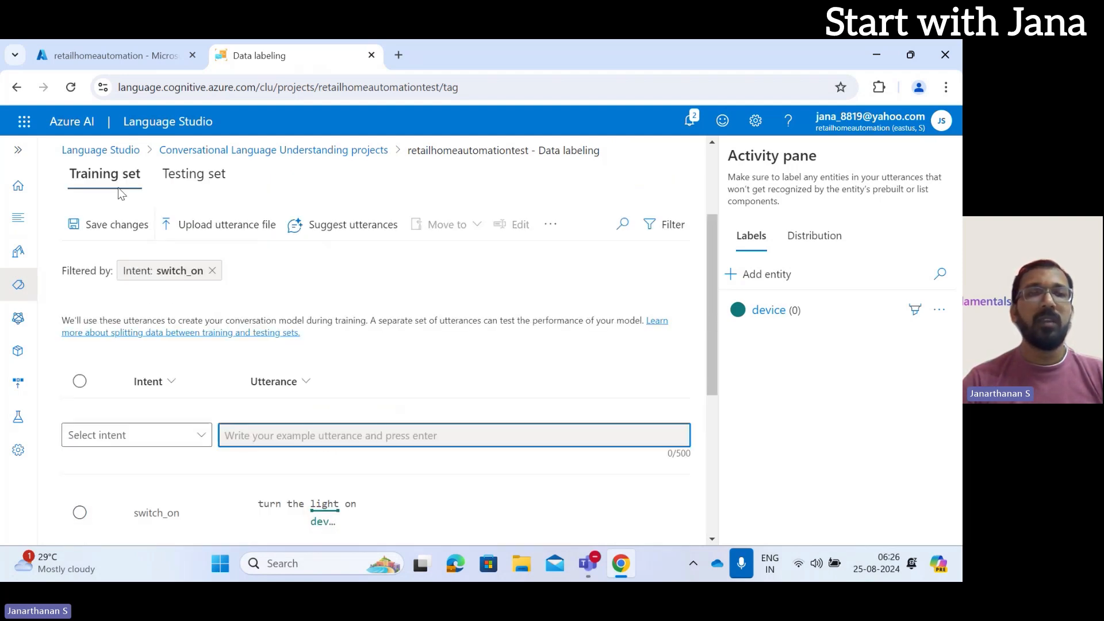
left_click(126, 237)
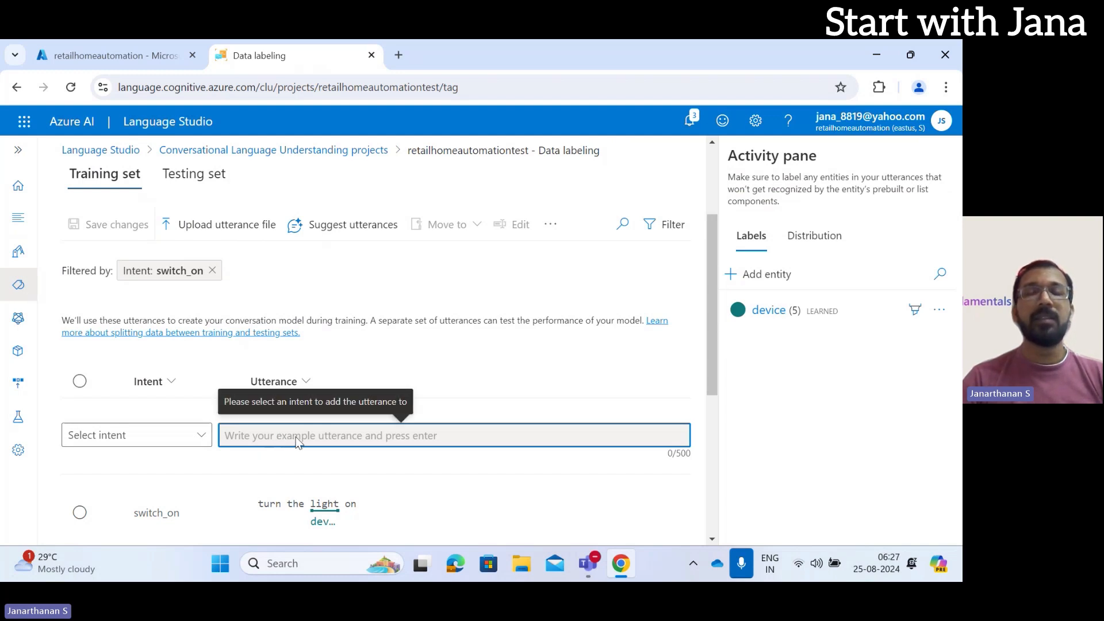
Step: Try to bring up the switch_off utterances by choosing switch_off as the intent for new utterances
left_click(190, 433)
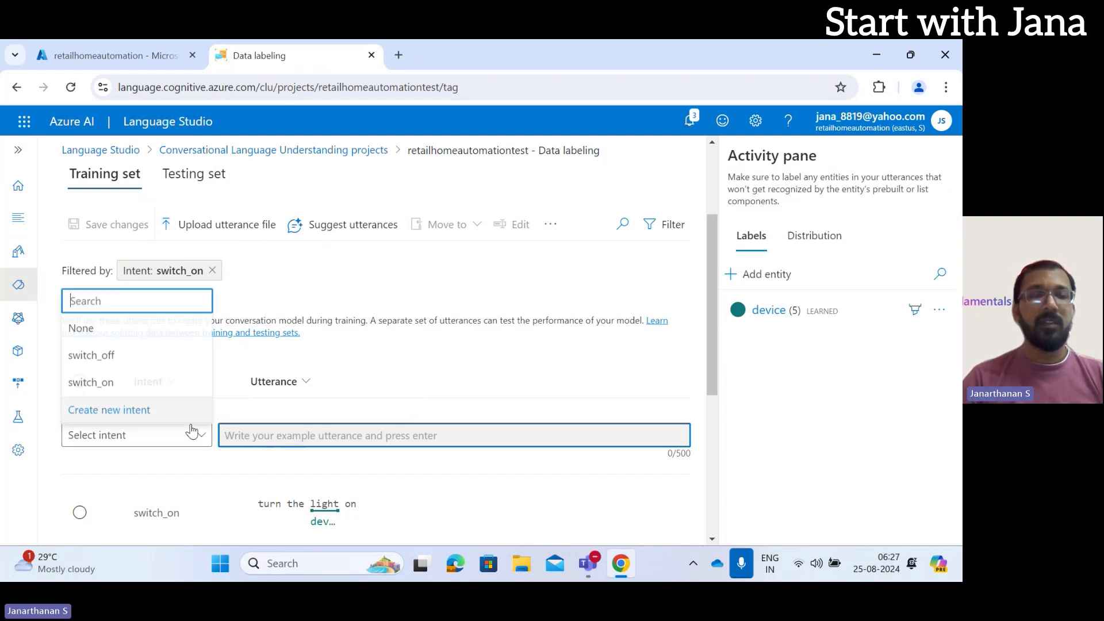
left_click(133, 359)
scroll(340, 456, "down", 5)
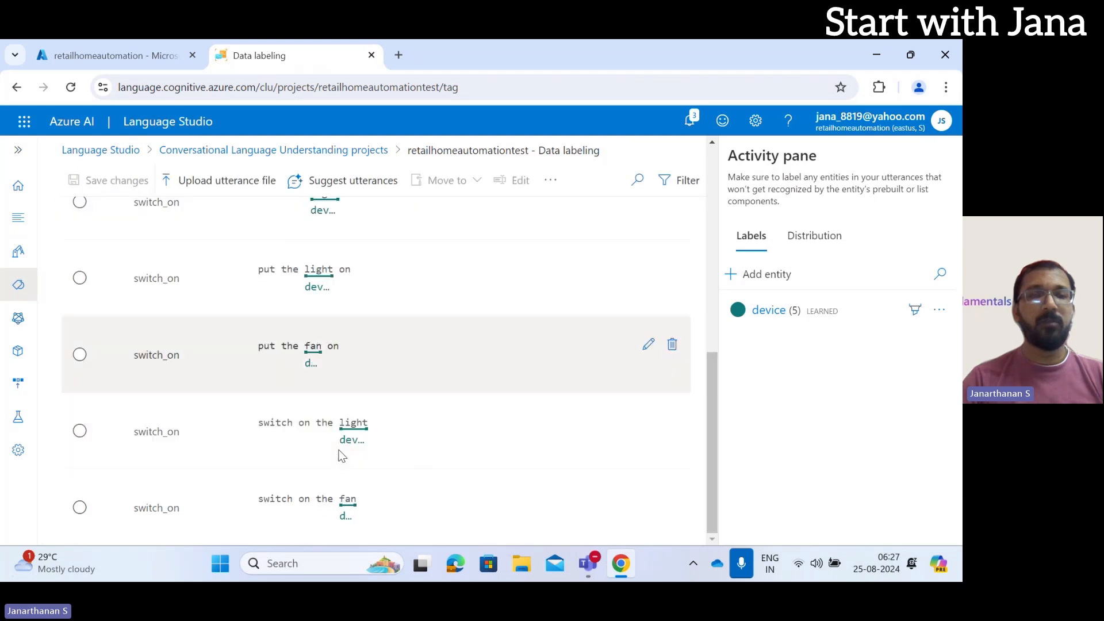
scroll(340, 454, "up", 10)
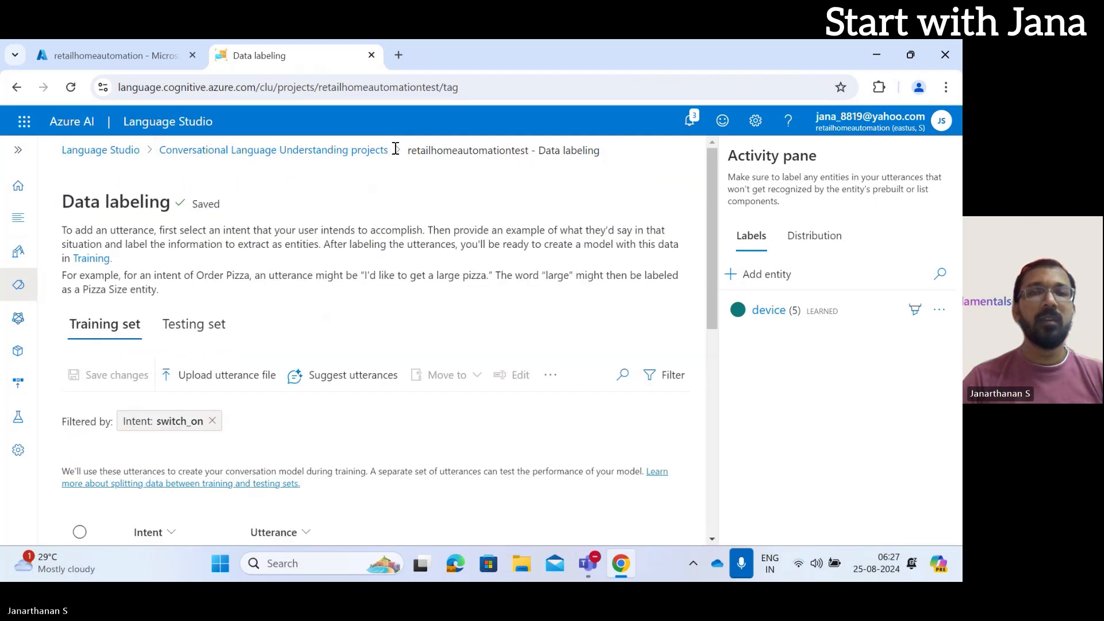
Step: Return to the project list, reopen the retailhomeautomationtest project and open the utterances of its switch_off intent
left_click(368, 151)
left_click(122, 331)
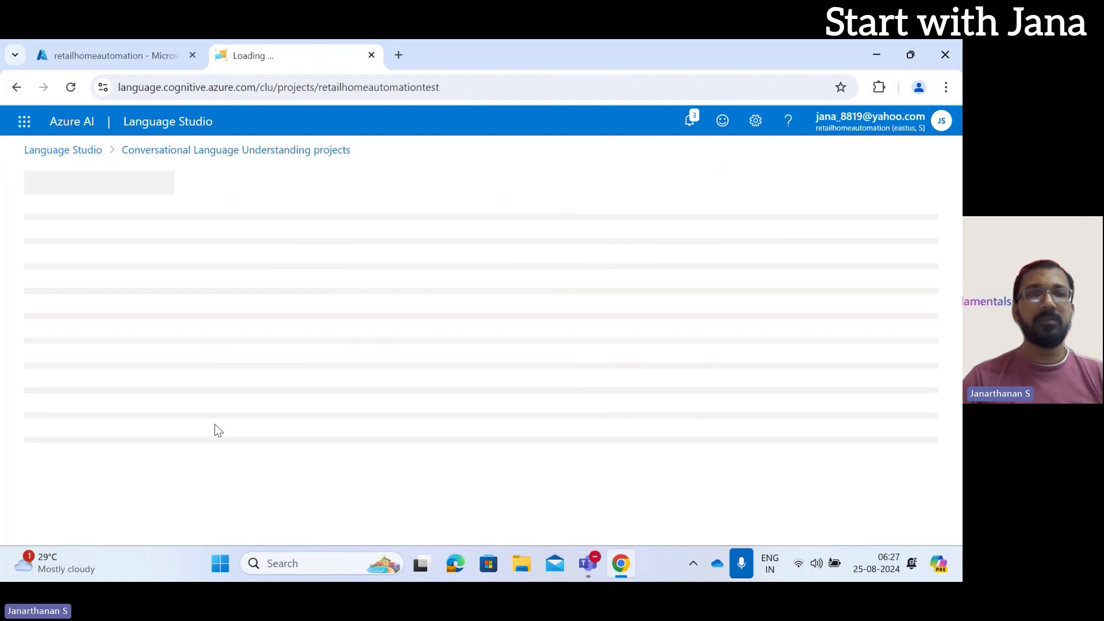
left_click(142, 412)
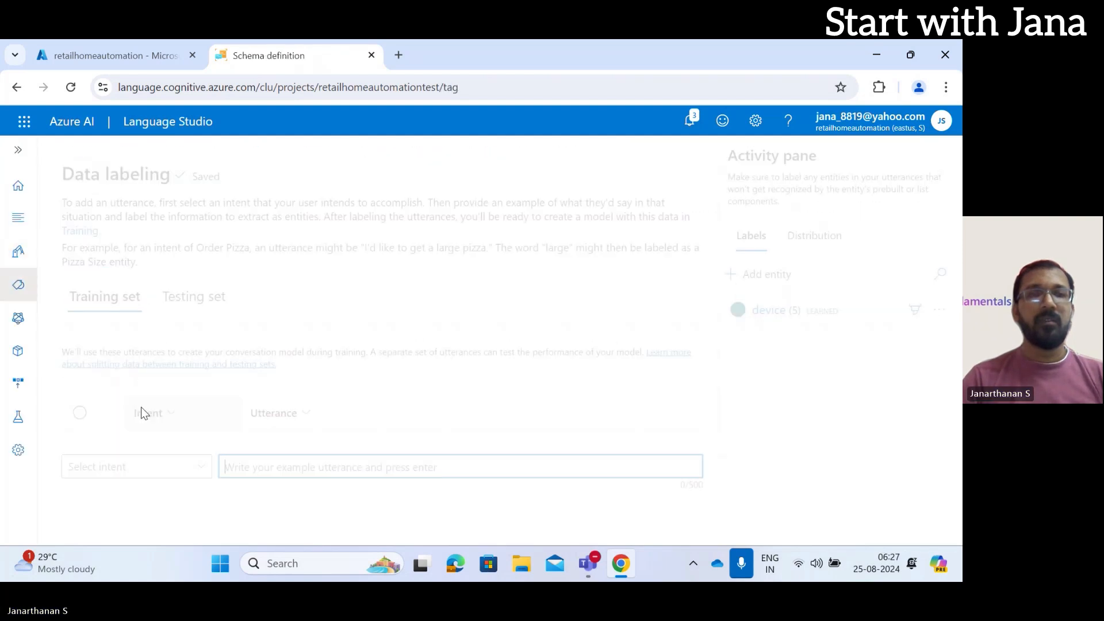
scroll(469, 345, "down", 5)
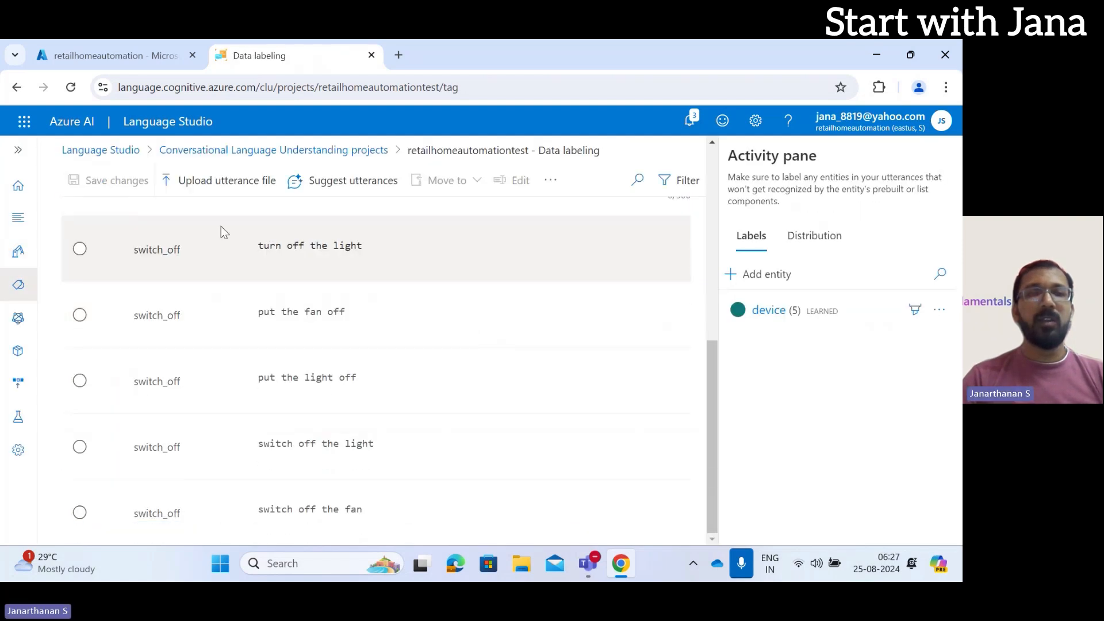
Step: Label "light" in "turn off the light" and "fan" in "put the fan off" as device
left_click_drag(334, 247, 356, 246)
left_click(355, 290)
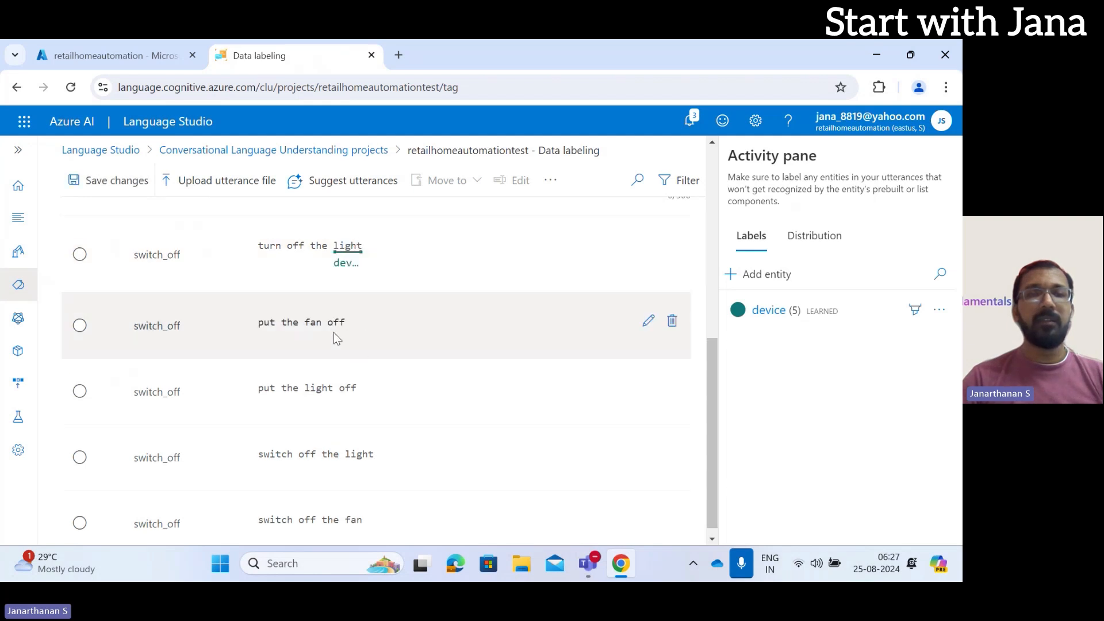
left_click_drag(314, 326, 323, 324)
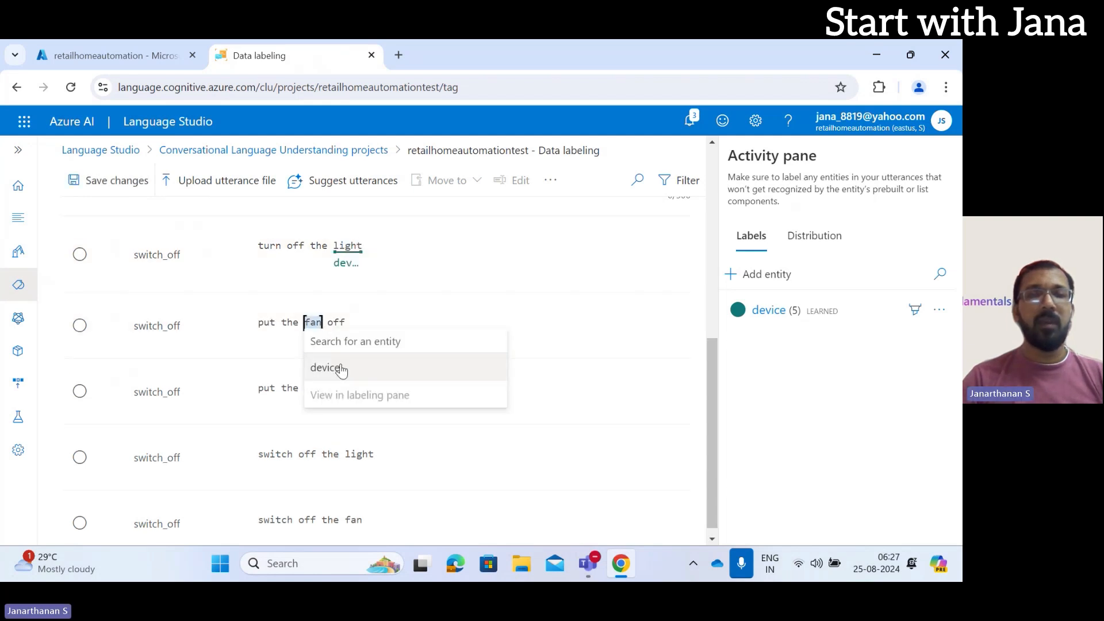
left_click(334, 366)
Step: Label the word "light" in the utterance "put the light off" as device
left_click_drag(339, 399, 361, 418)
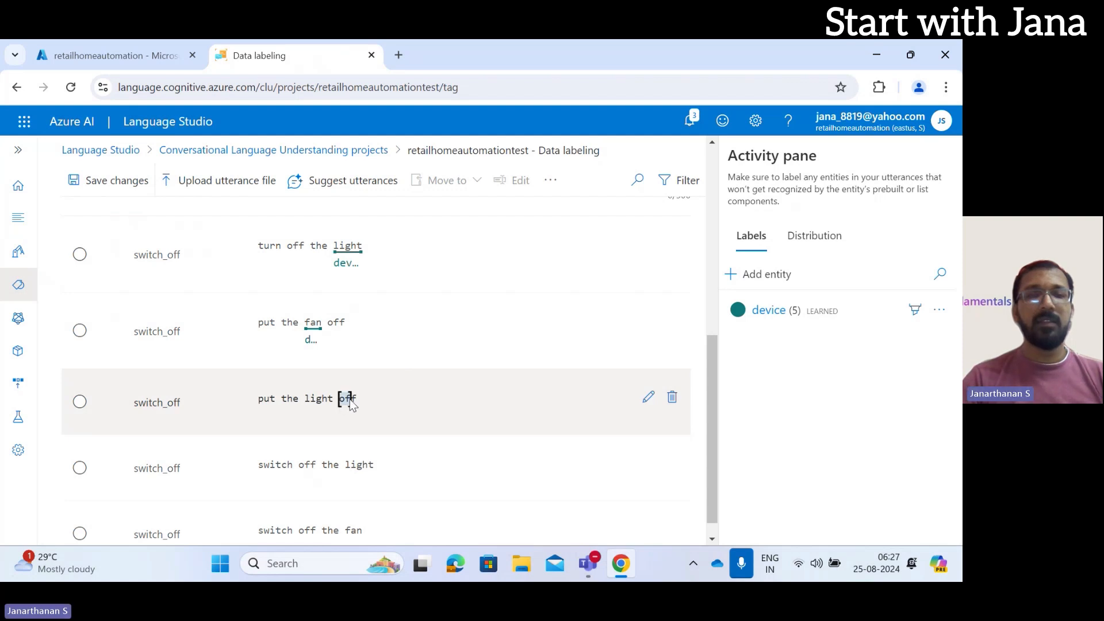
left_click(364, 407)
mouse_move(343, 399)
left_mouse_down()
mouse_move(304, 402)
mouse_move(330, 402)
left_mouse_up()
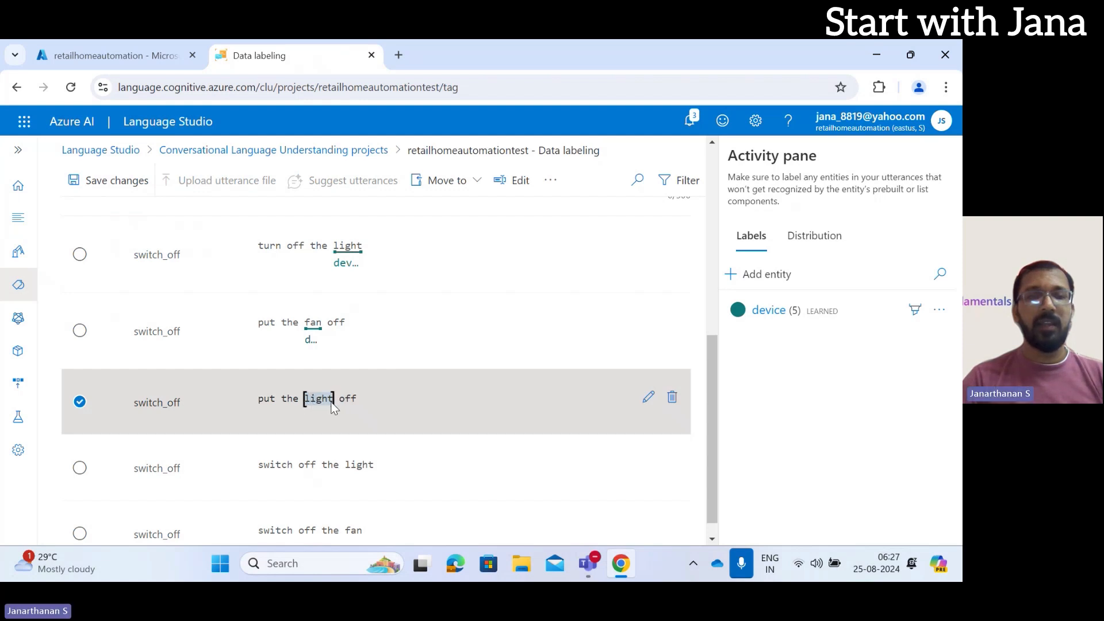
left_click(337, 443)
Step: Label the device word in "switch off the light" and "switch off the fan" as device, and save the changes
scroll(338, 477, "down", 1)
left_click_drag(345, 450, 371, 452)
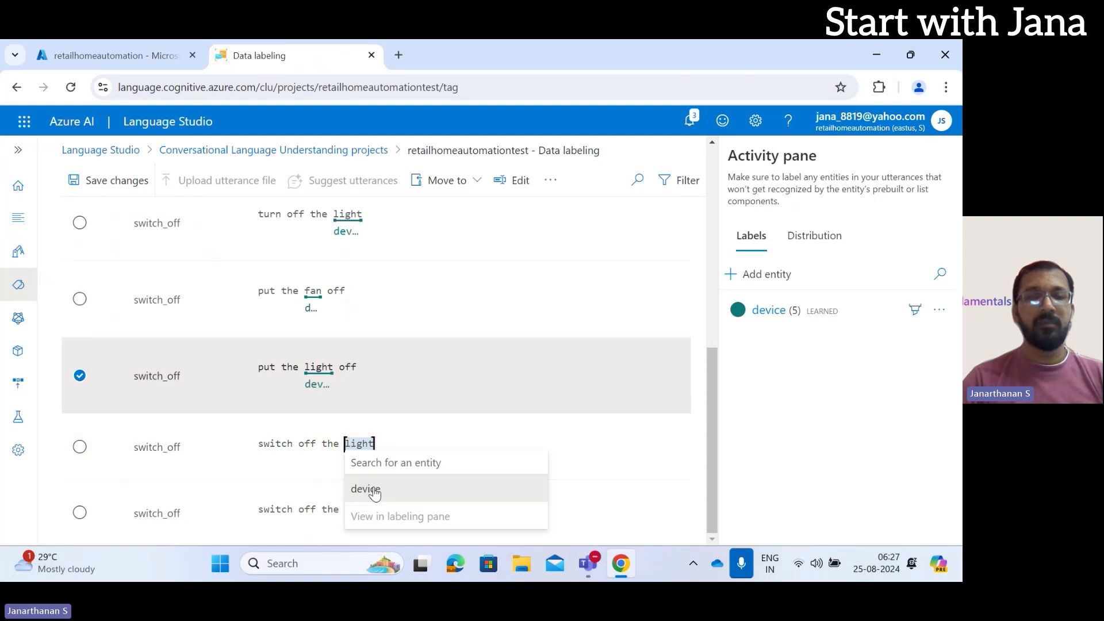
left_click(364, 489)
scroll(368, 512, "down", 1)
left_click_drag(346, 511, 364, 511)
left_click(387, 471)
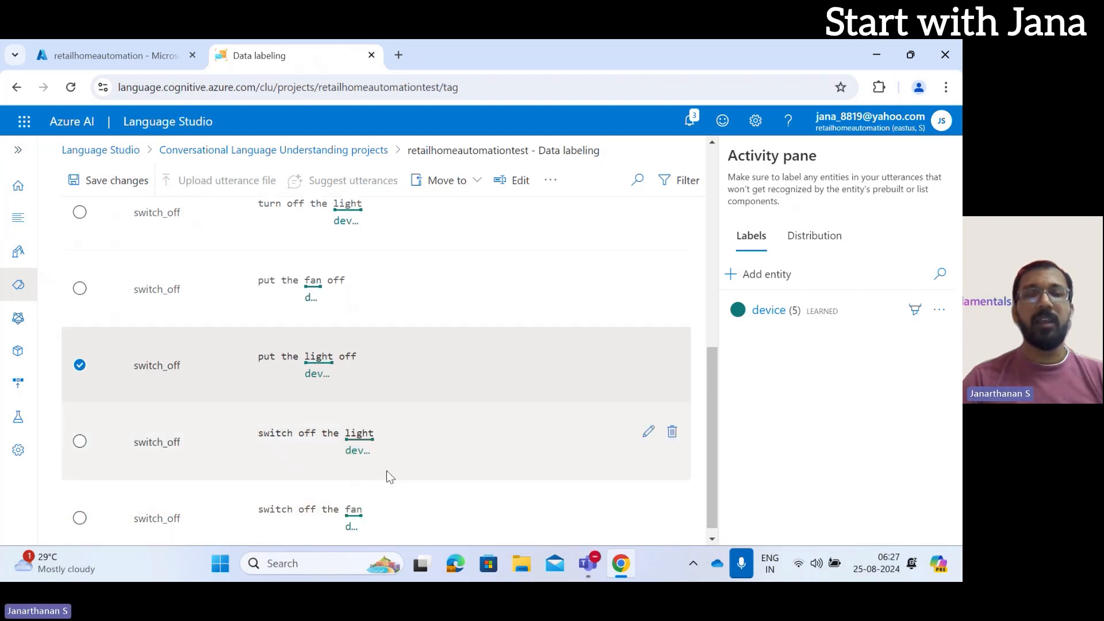
scroll(390, 474, "up", 5)
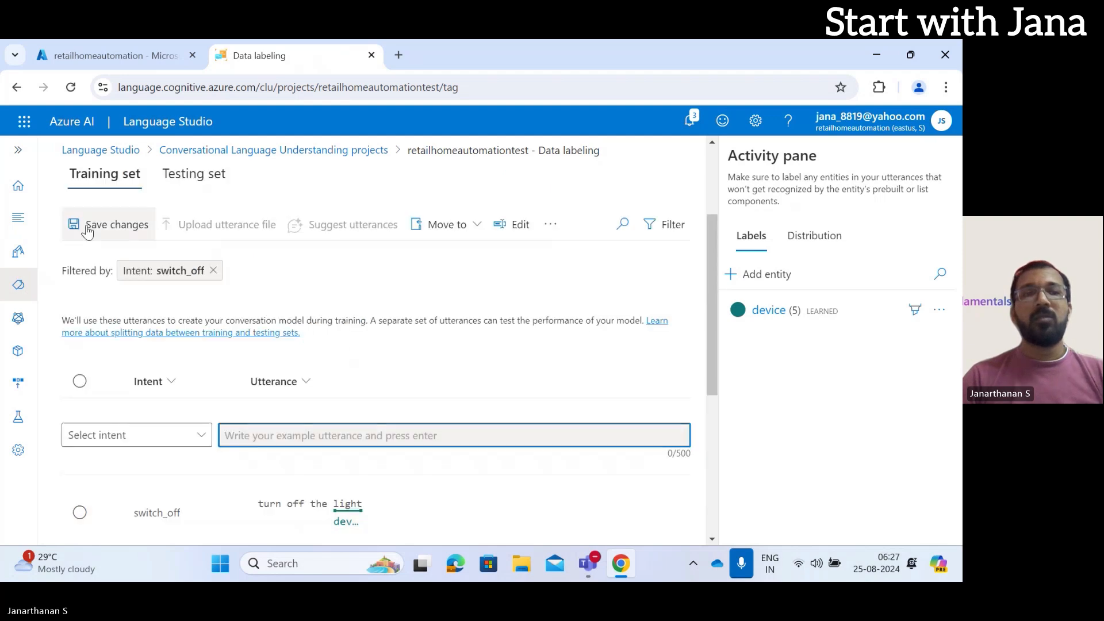
left_click(88, 230)
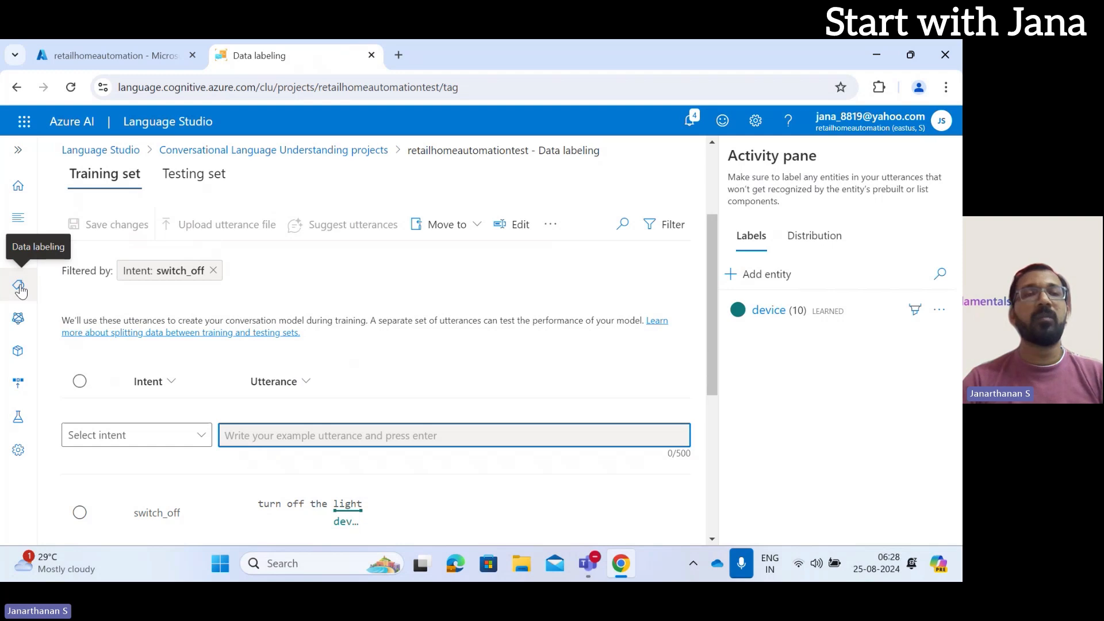
Step: Set up a training job for a new model named retailhomeautomationmodel
left_click(19, 321)
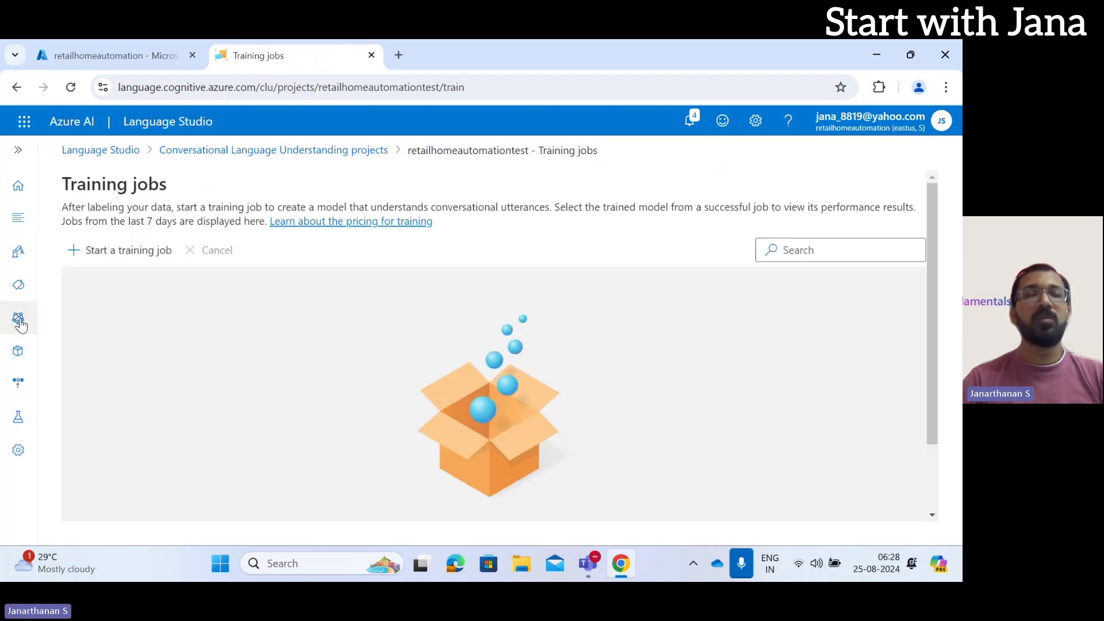
left_click(116, 263)
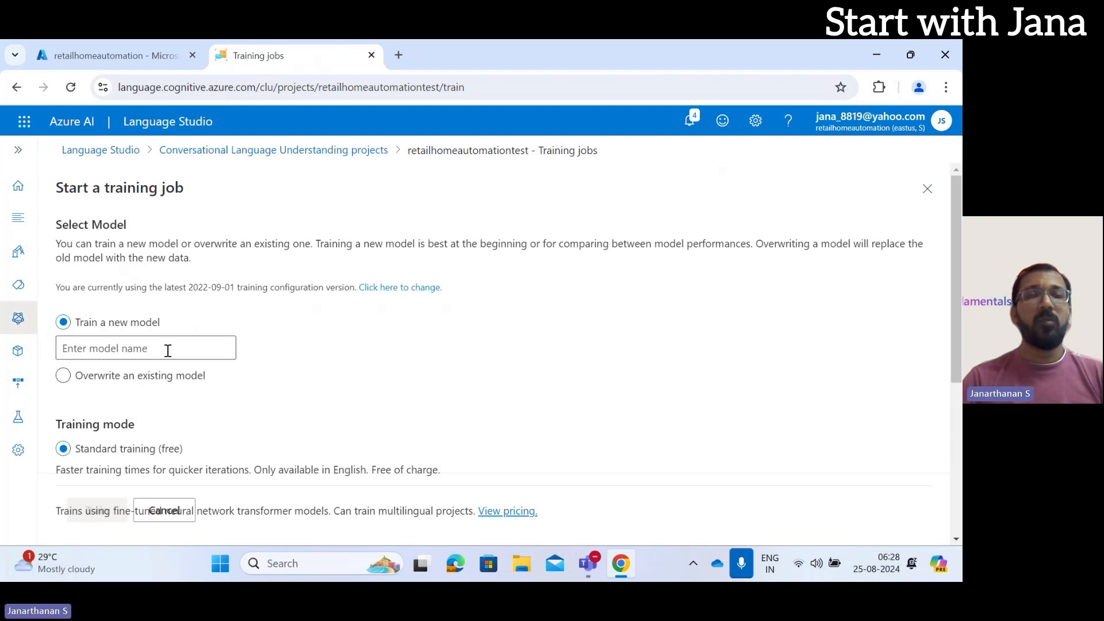
scroll(169, 353, "down", 1)
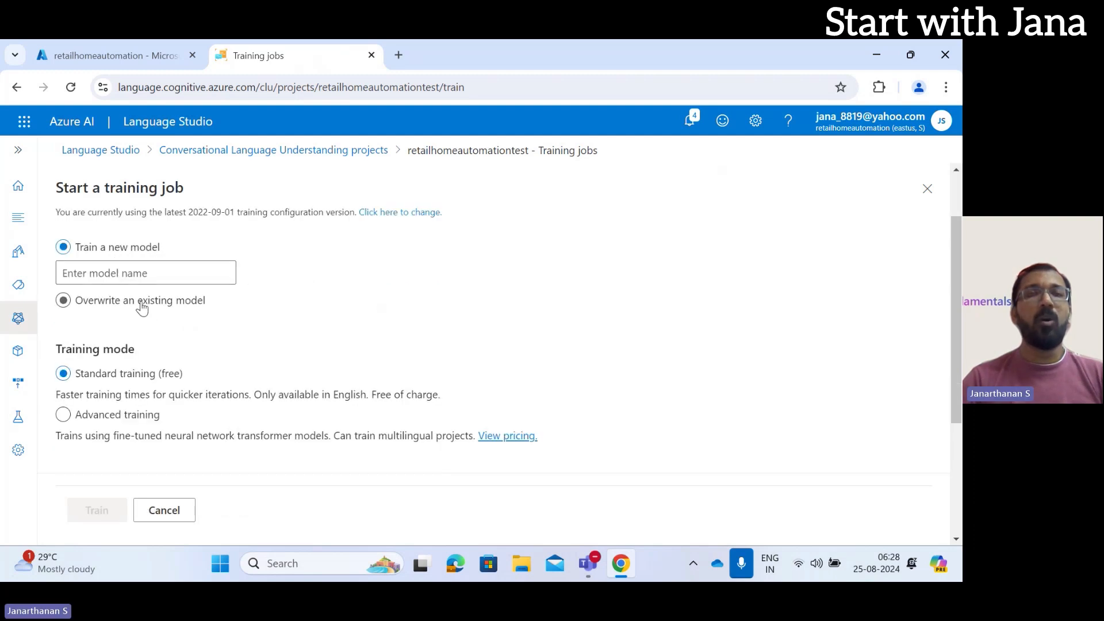
left_click(146, 265)
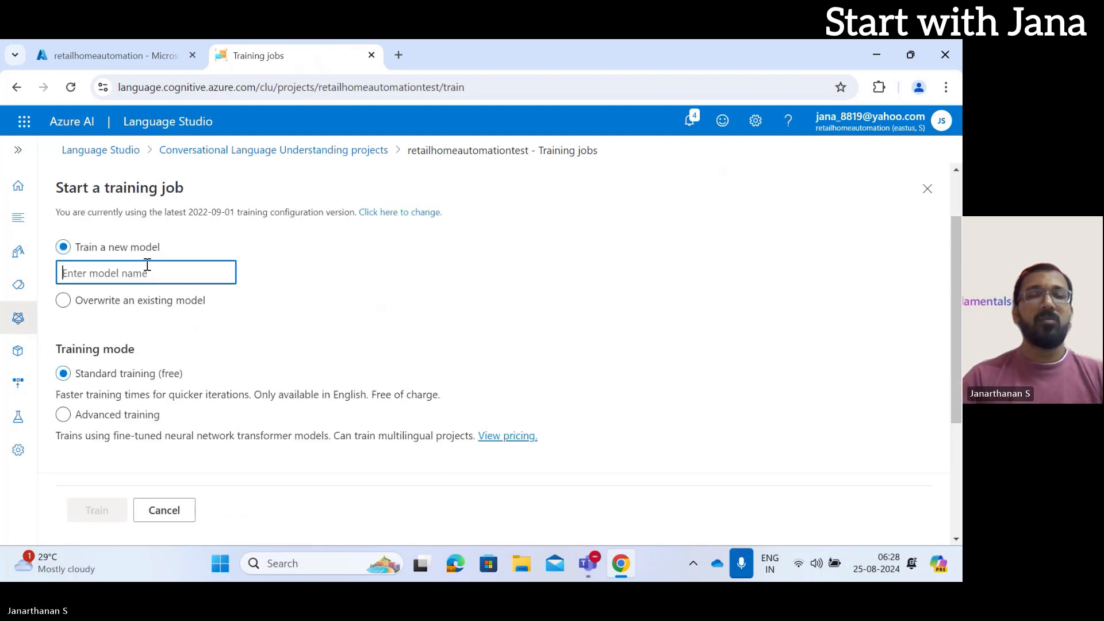
type("retail")
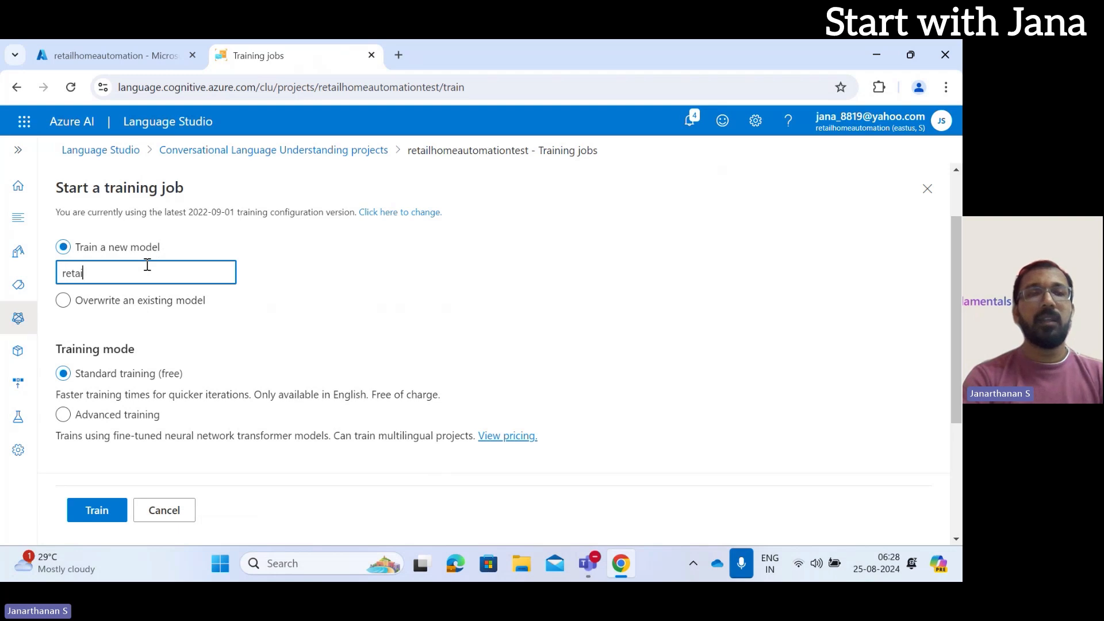
type("homeautomationmodel")
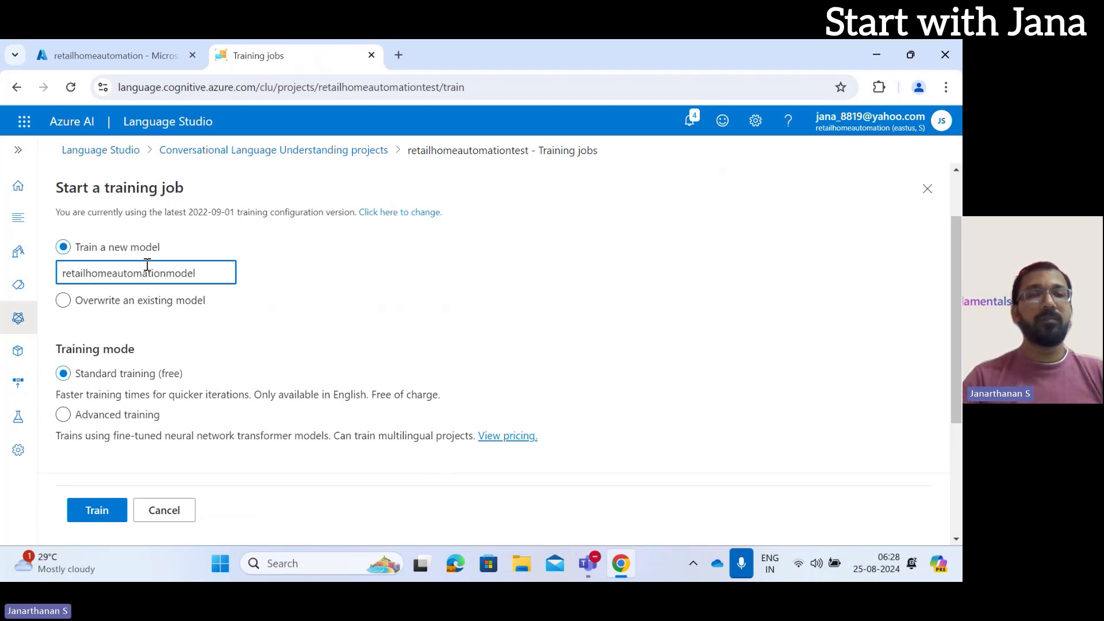
Step: Review the training options and run the job with standard training and an automatic split of 80% training and 20% testing data
scroll(143, 438, "down", 3)
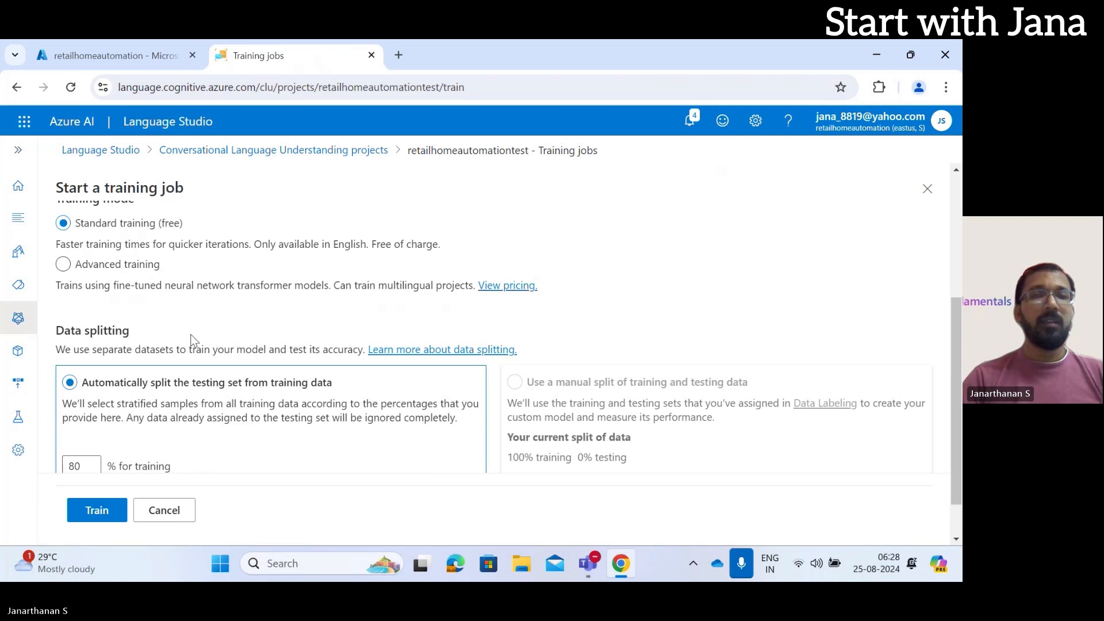
scroll(204, 327, "up", 3)
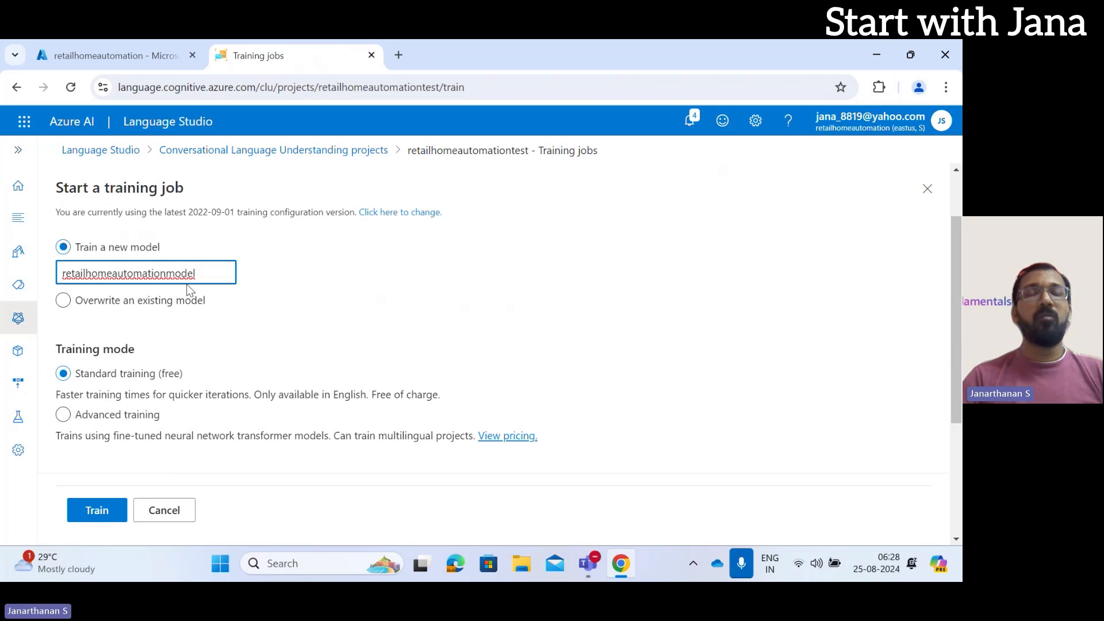
scroll(187, 294, "down", 1)
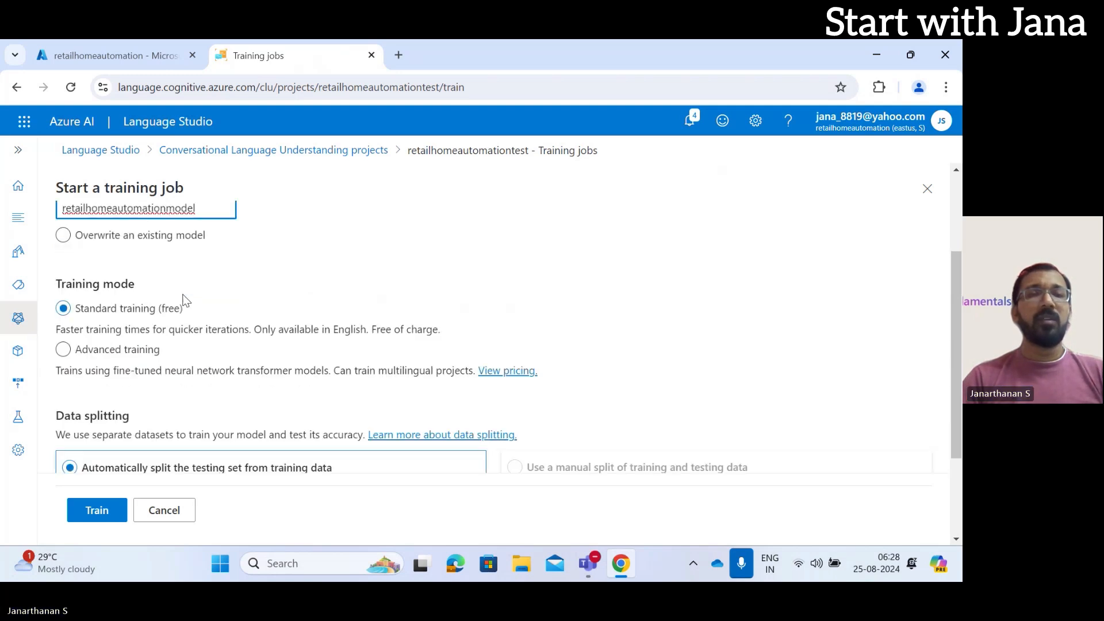
scroll(185, 298, "down", 2)
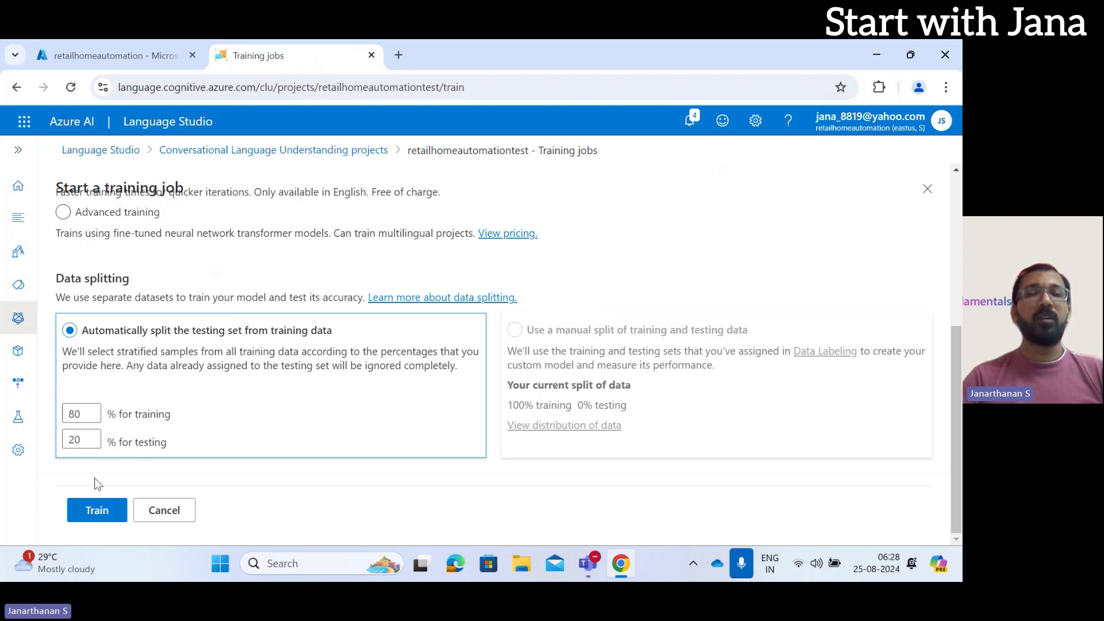
left_click(89, 512)
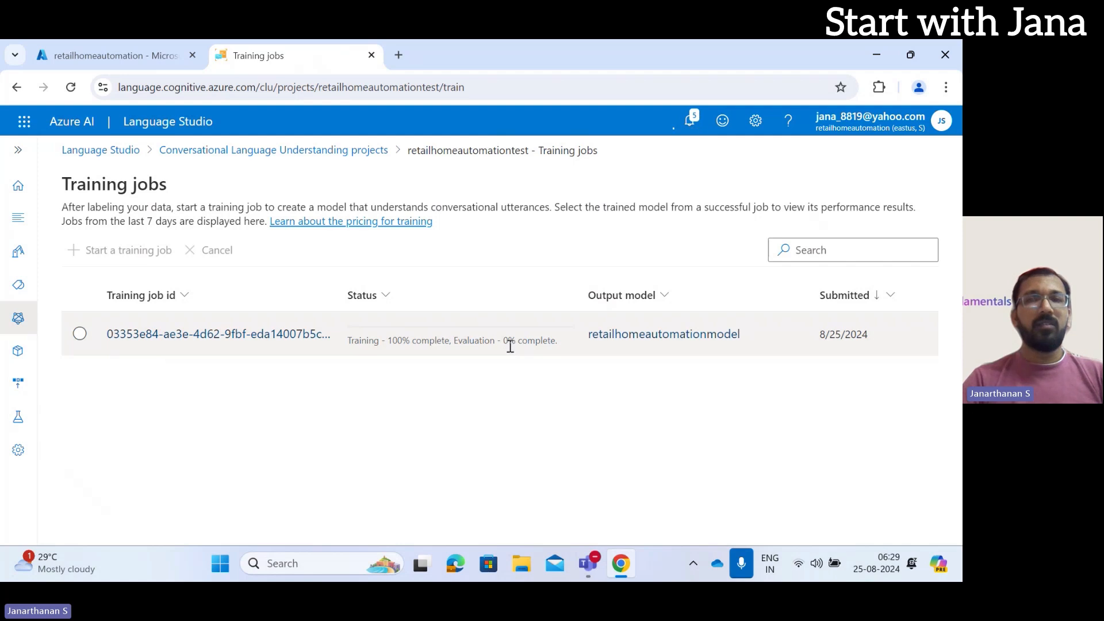
Step: Check the notifications for the training job and bring up the project's model performance list
left_click(694, 120)
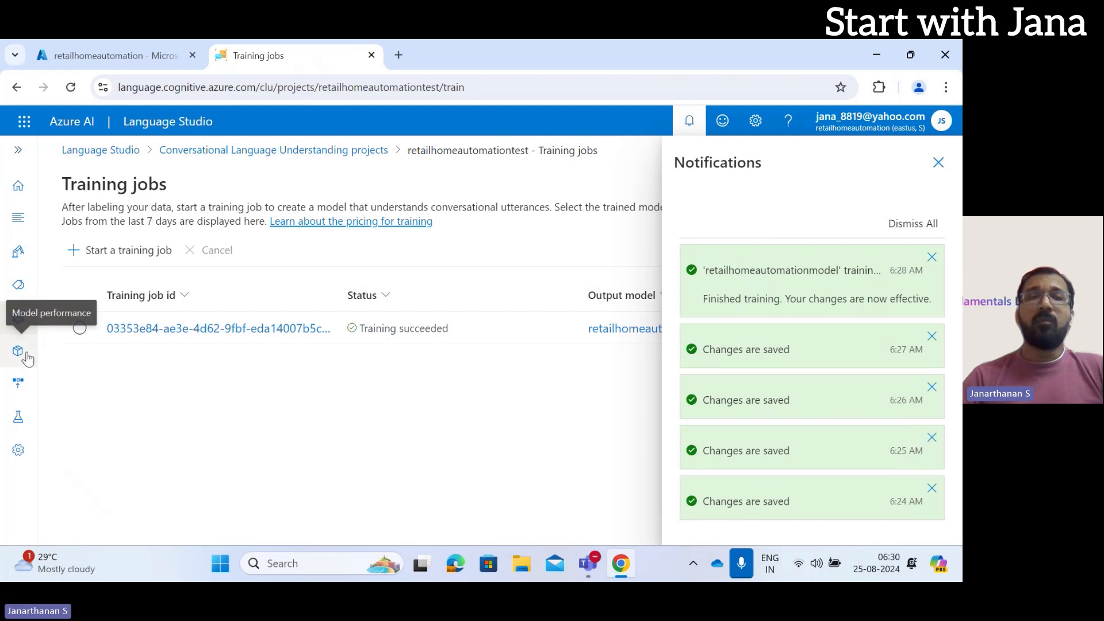
left_click(26, 356)
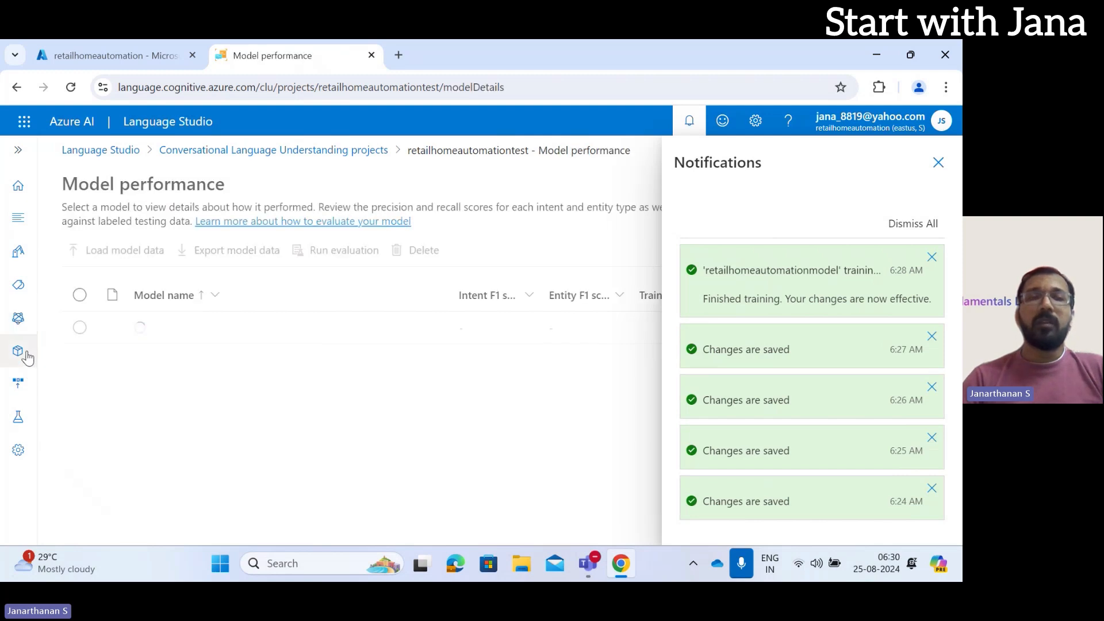
left_click(937, 163)
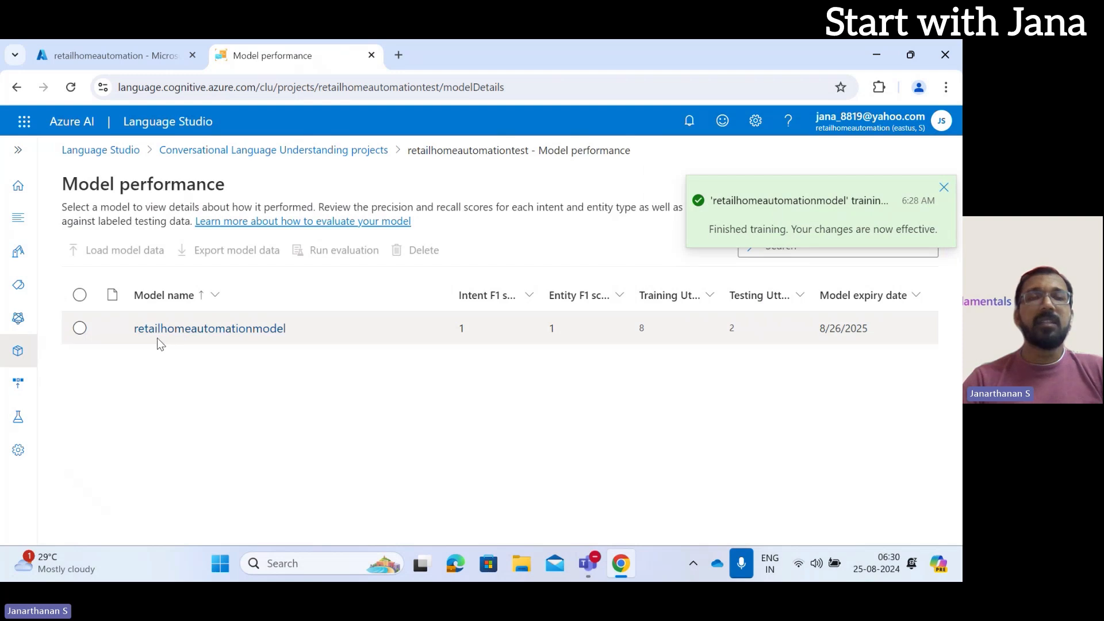
Step: Open the performance overview of retailhomeautomationmodel and examine its F1 score, precision, recall, data split and guidance
left_click(234, 333)
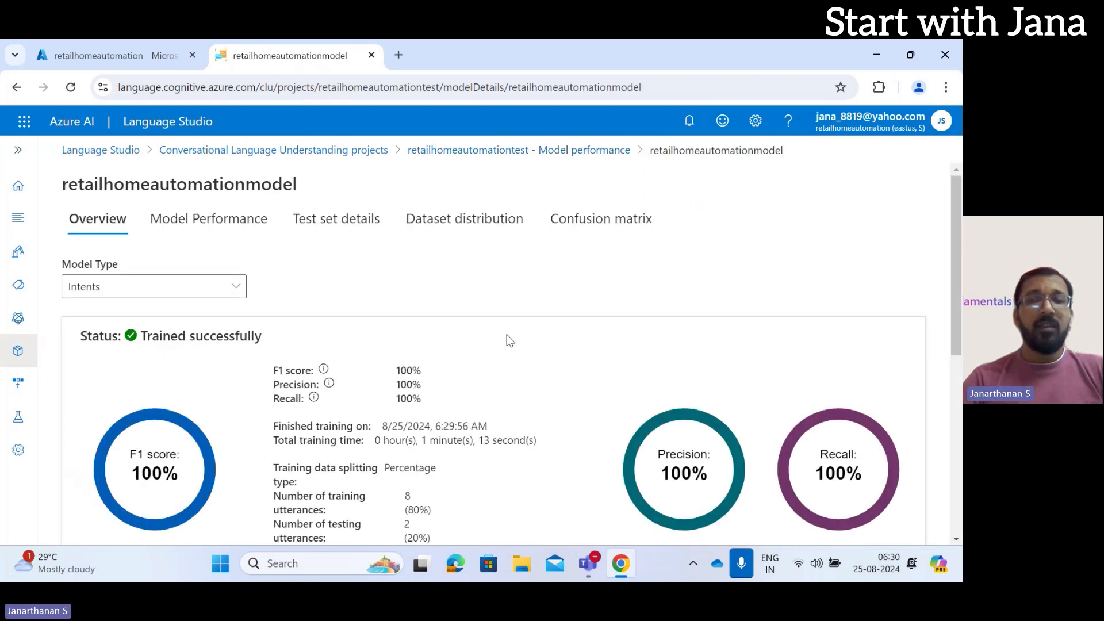
scroll(494, 358, "down", 1)
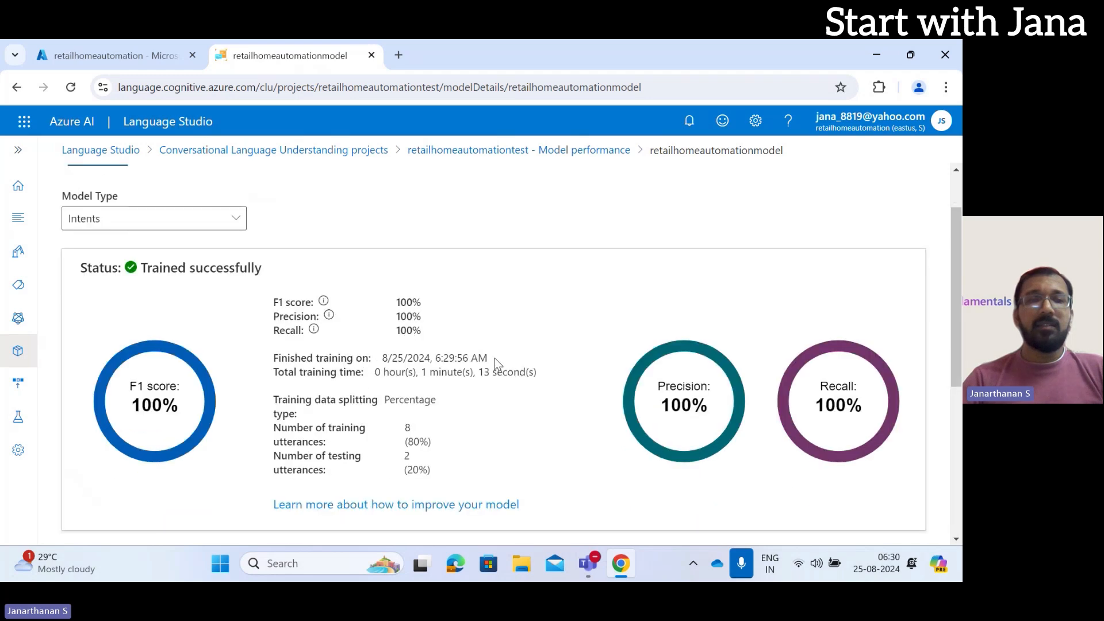
scroll(496, 358, "down", 2)
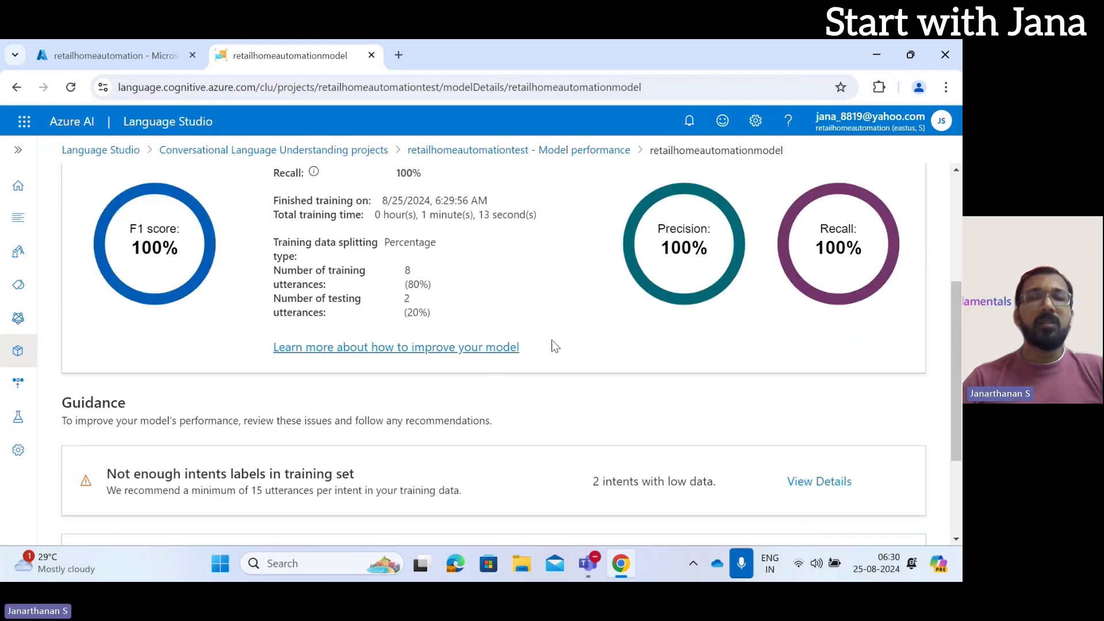
scroll(592, 345, "up", 2)
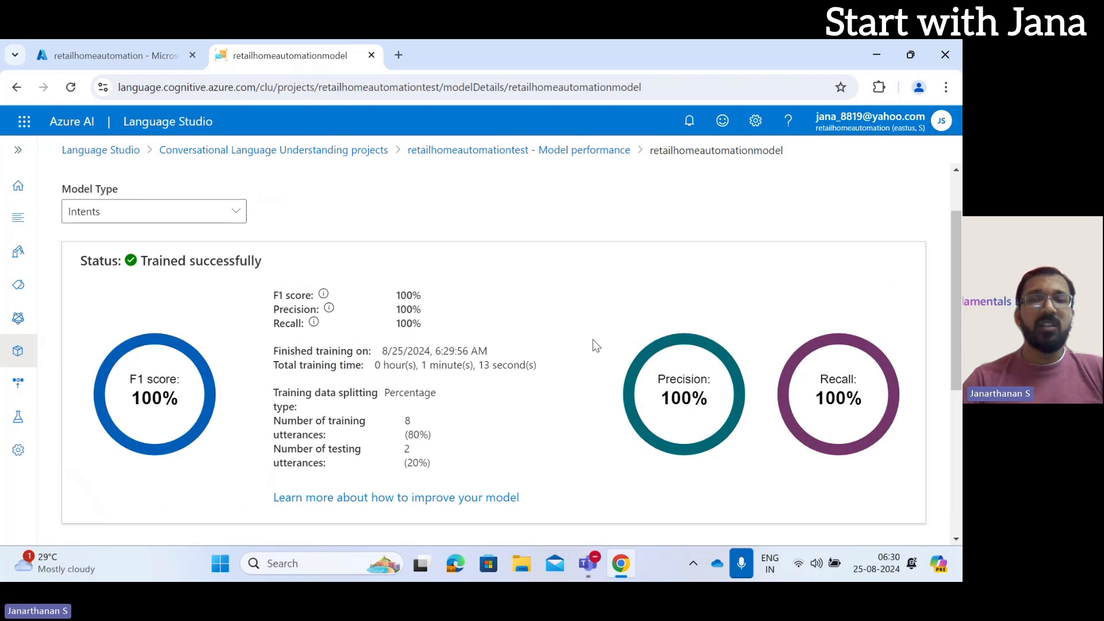
scroll(634, 339, "down", 2)
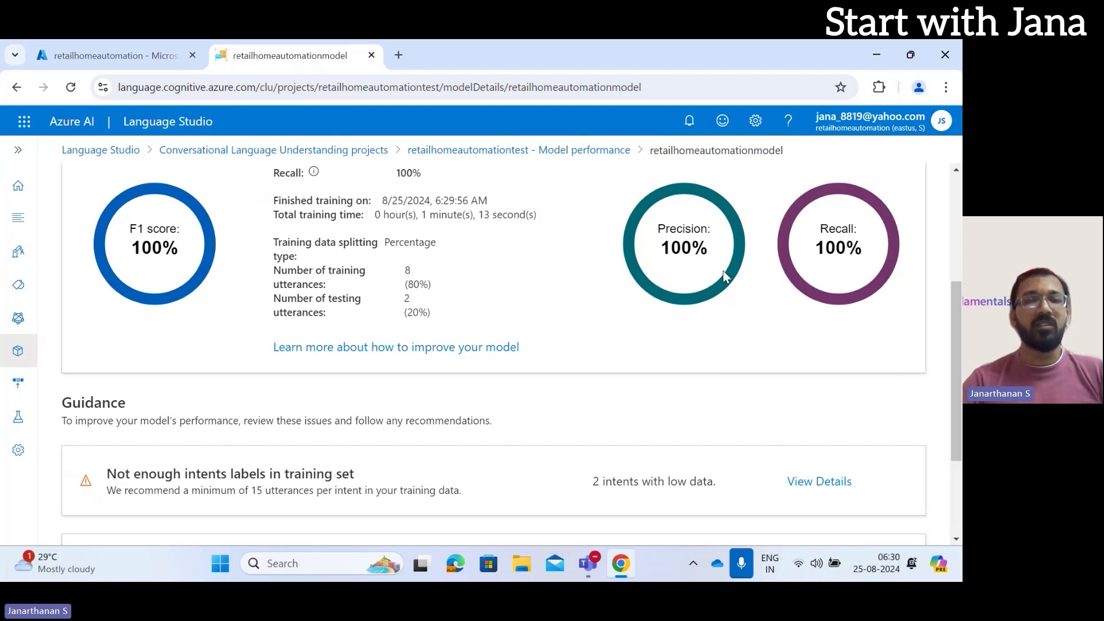
scroll(286, 313, "up", 3)
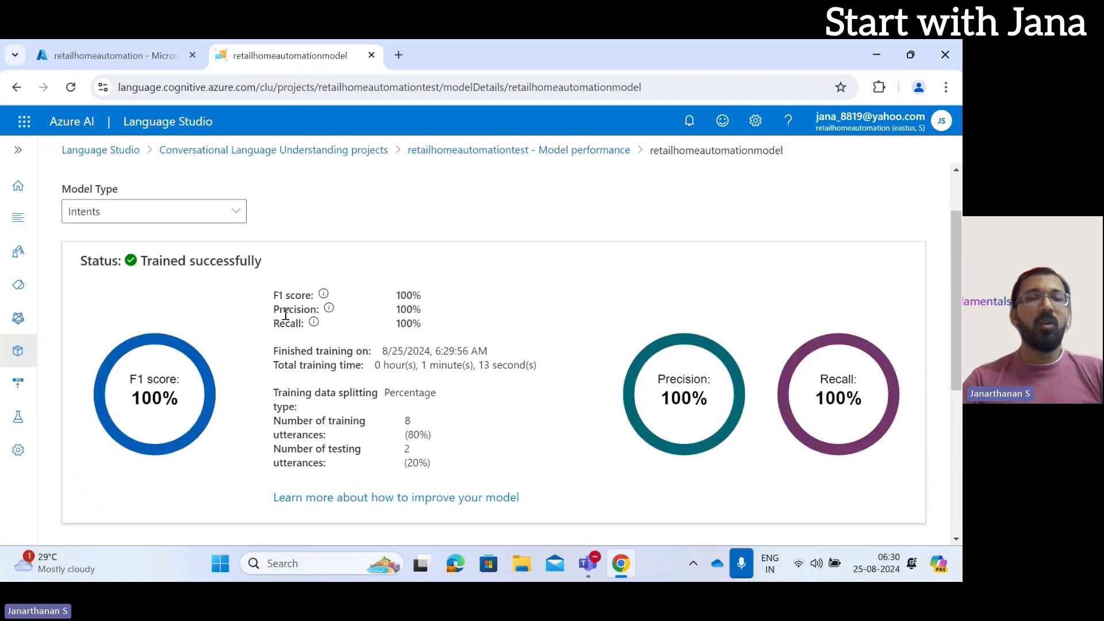
Step: Deploy retailhomeautomationmodel under a new deployment named retailhomeautomationdeployment in the East US region
left_click(20, 385)
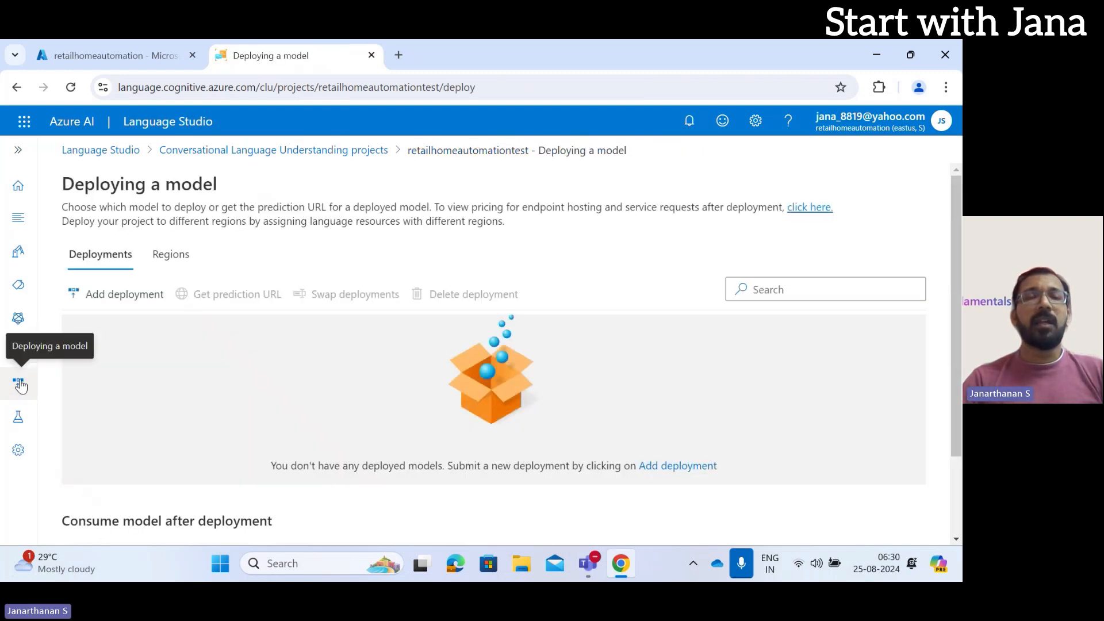
left_click(120, 295)
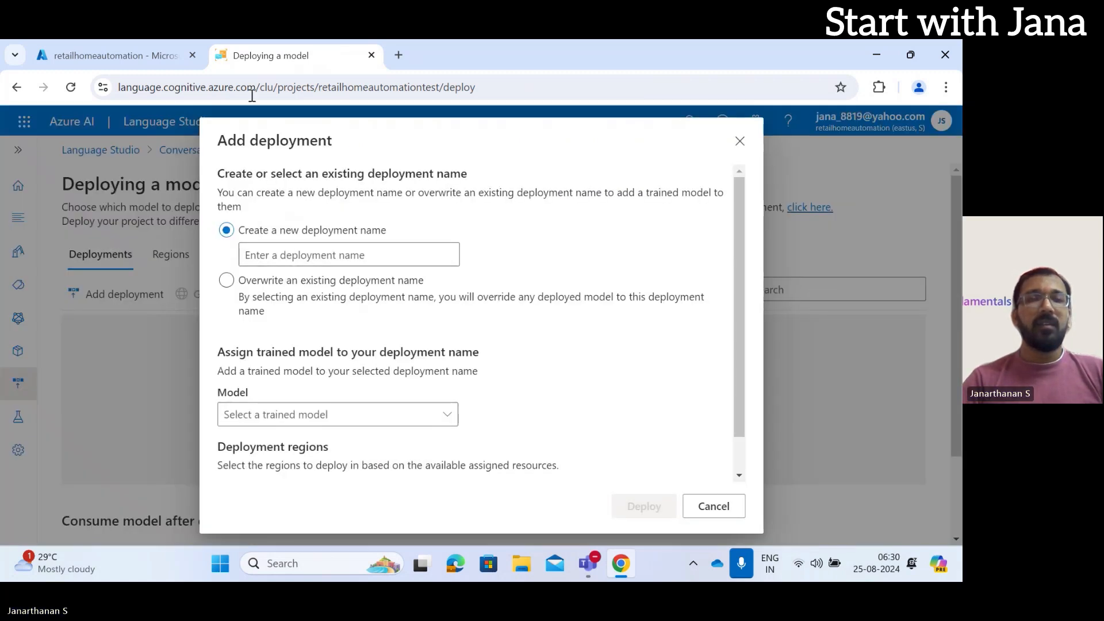
left_click(393, 259)
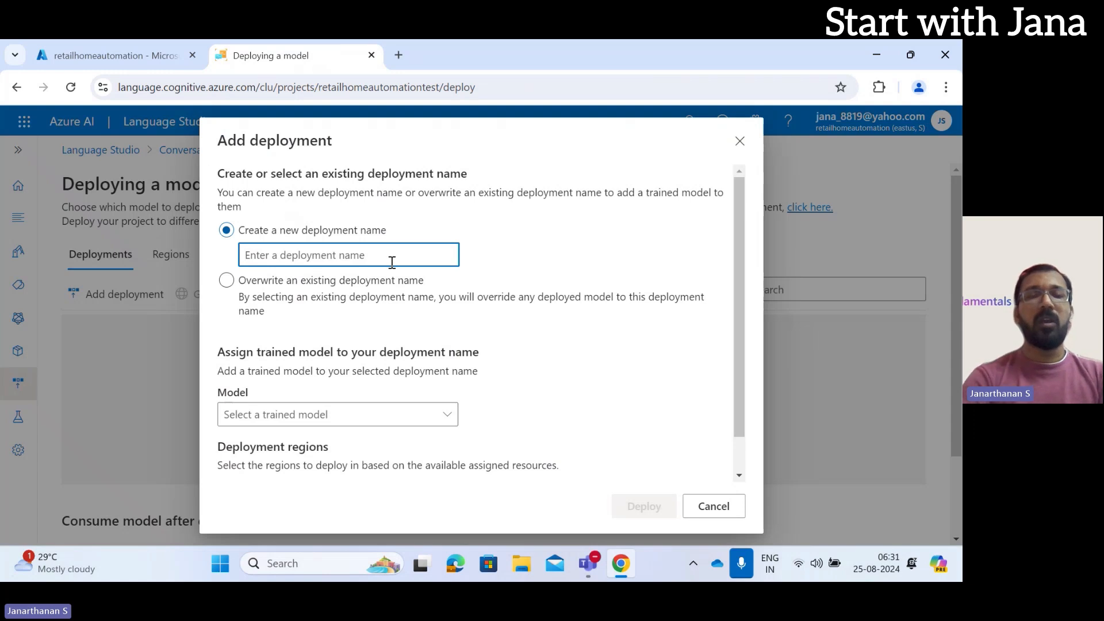
type("retailhomeautomationdeployment")
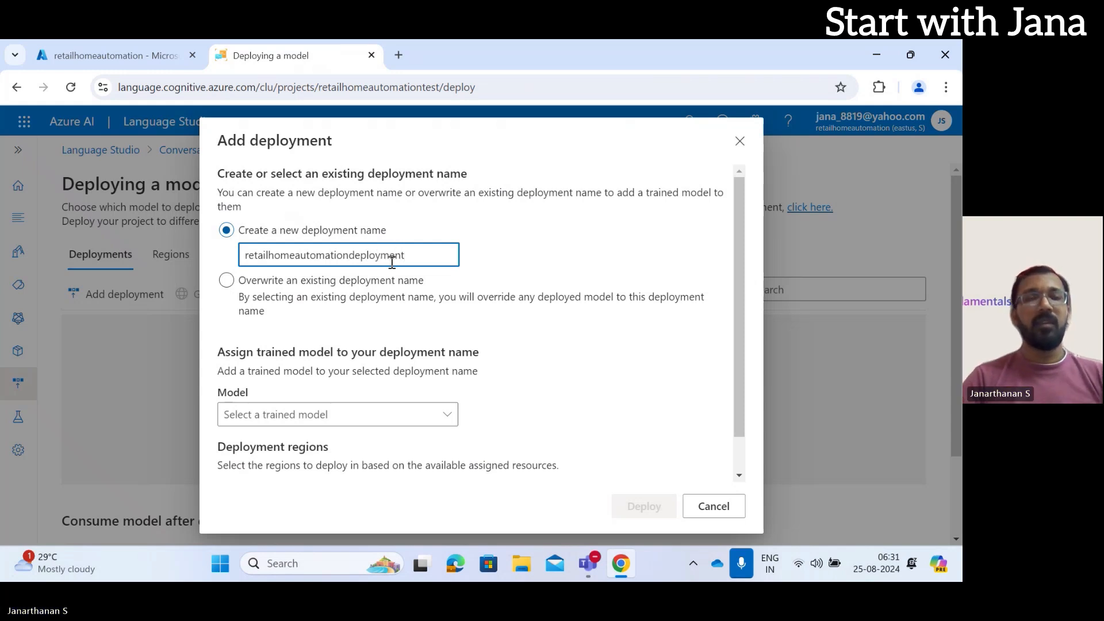
left_click(417, 420)
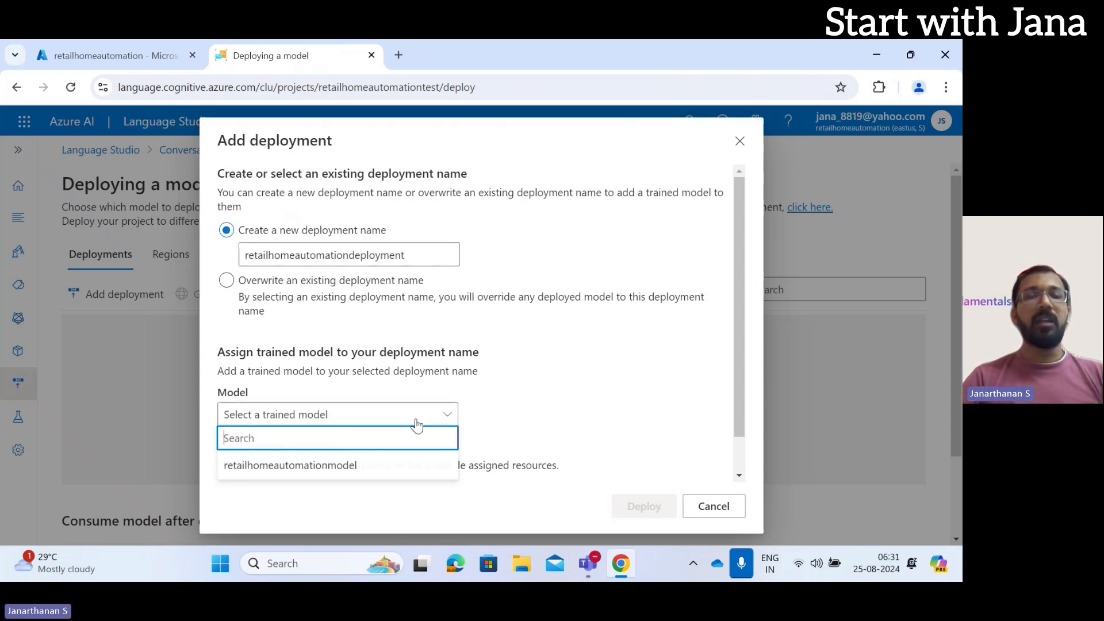
left_click(306, 471)
scroll(533, 402, "down", 2)
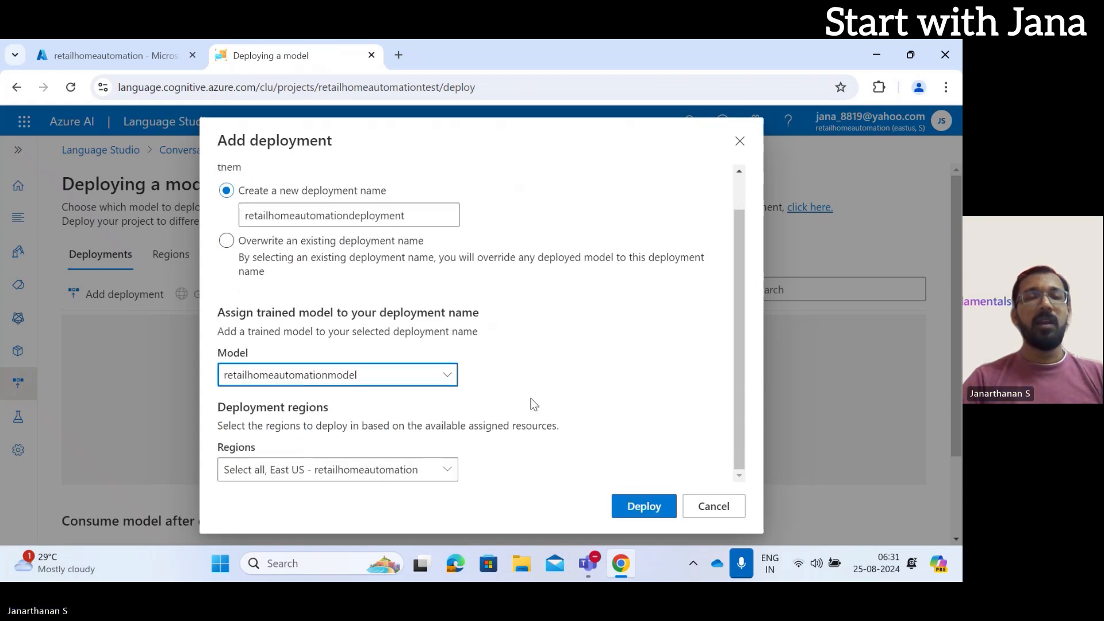
left_click(641, 504)
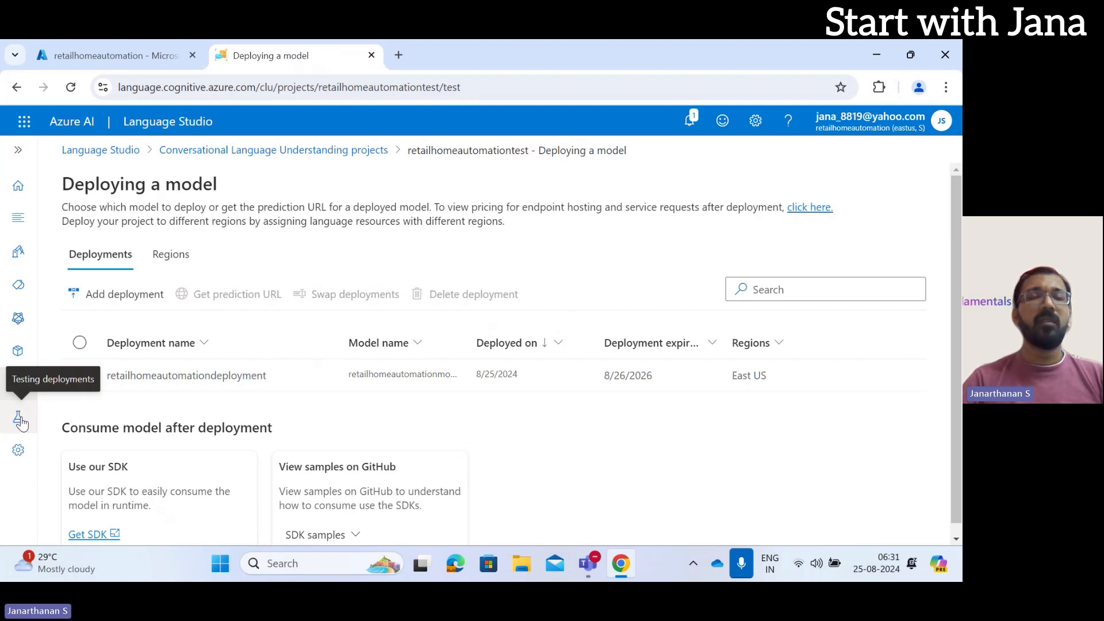
Step: Go to the project's deployment testing page and select retailhomeautomationdeployment as the deployment to test
left_click(19, 419)
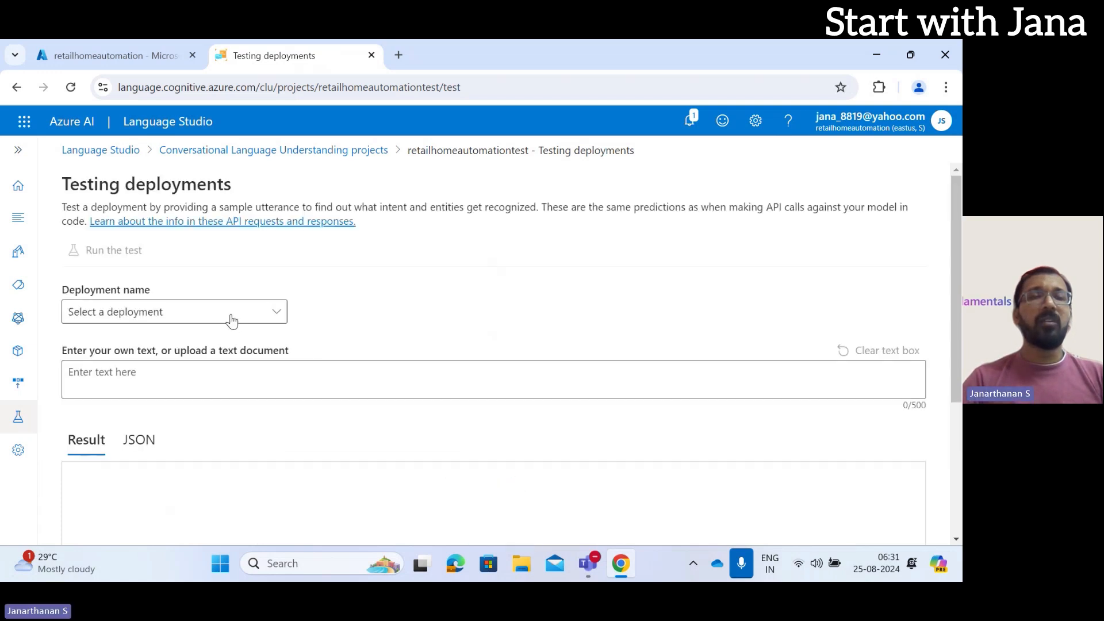
left_click(149, 318)
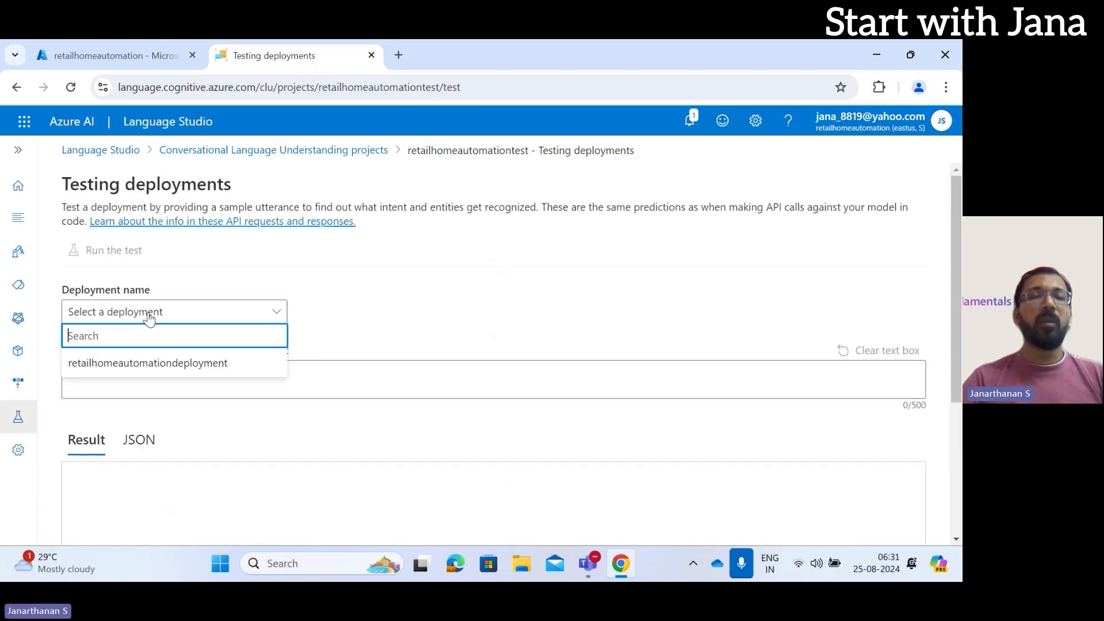
left_click(193, 375)
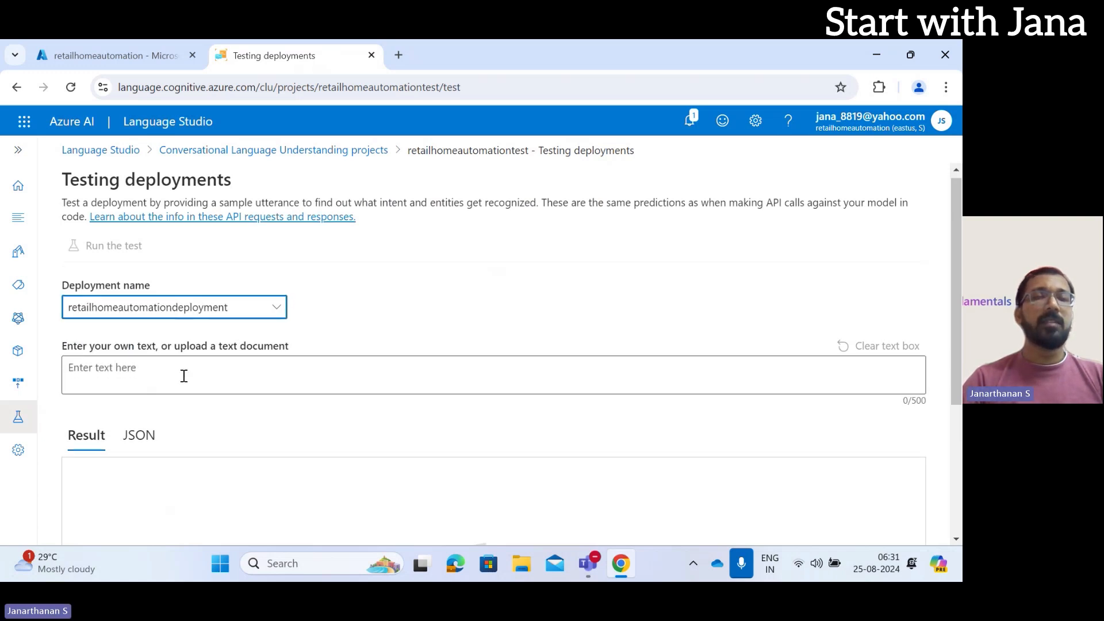
Step: Test the deployment with the utterance "switch on the TV" and review the predicted intent and entities
scroll(191, 371, "down", 2)
scroll(191, 368, "down", 1)
left_click(184, 227)
type("swit")
type("ch on the")
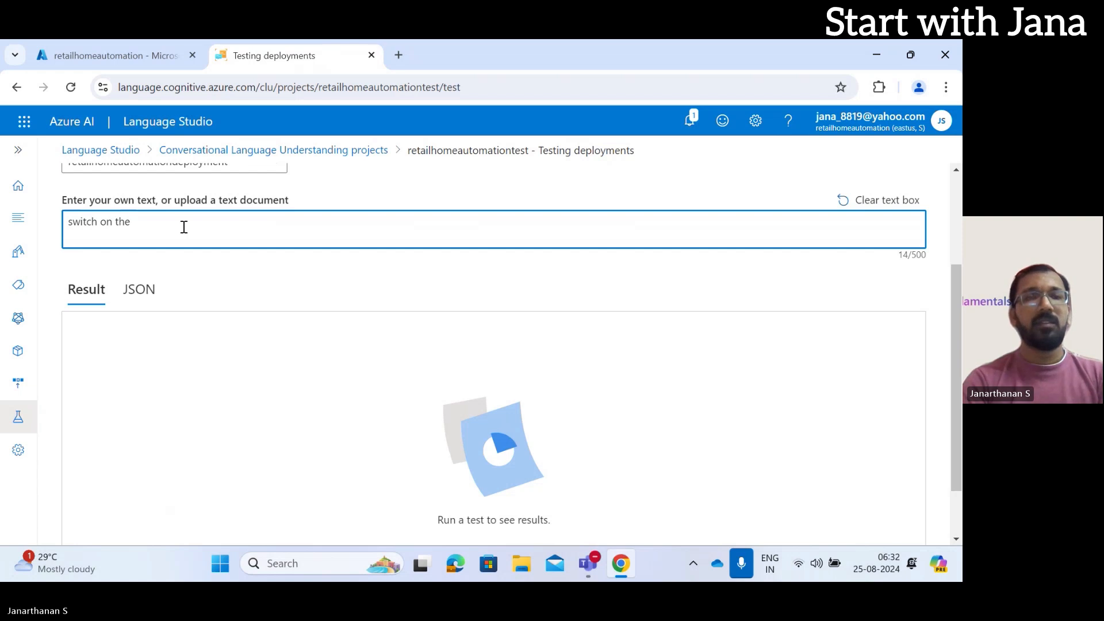
type(" TV")
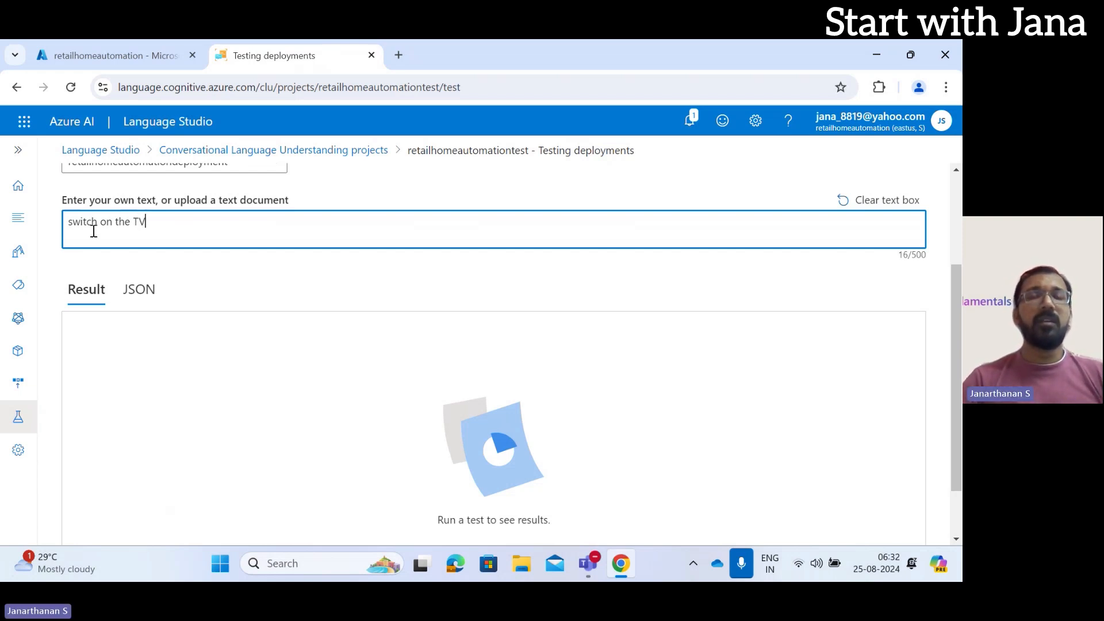
scroll(126, 237, "up", 3)
left_click(124, 240)
scroll(125, 253, "down", 3)
scroll(125, 256, "down", 1)
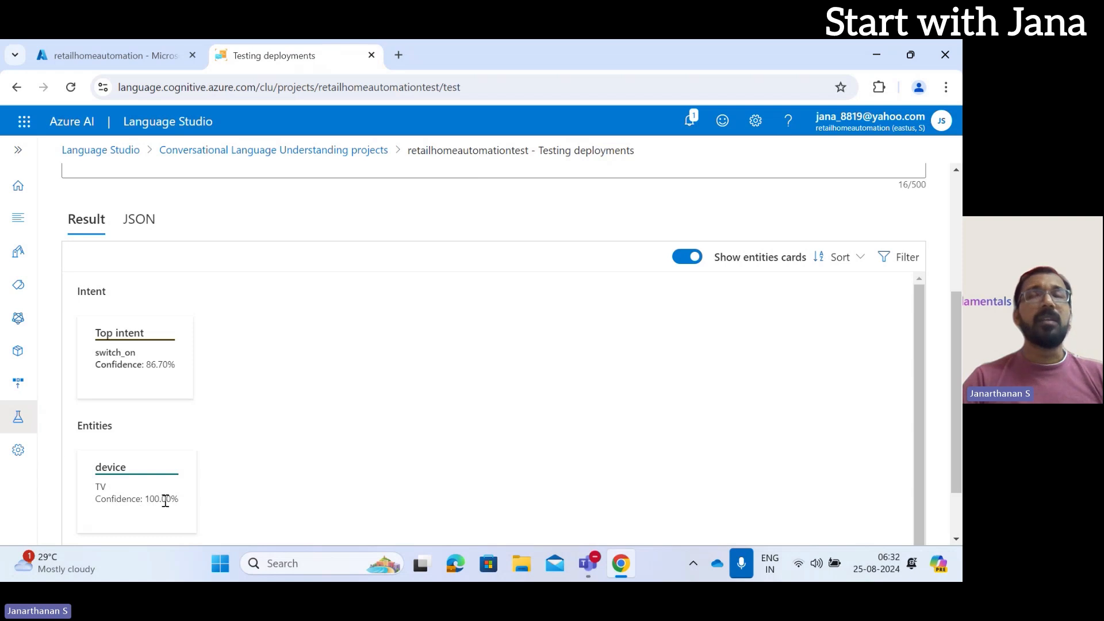
Step: Change the test utterance to "switch on the fan" and run the test for its predicted intent and device
scroll(165, 500, "up", 4)
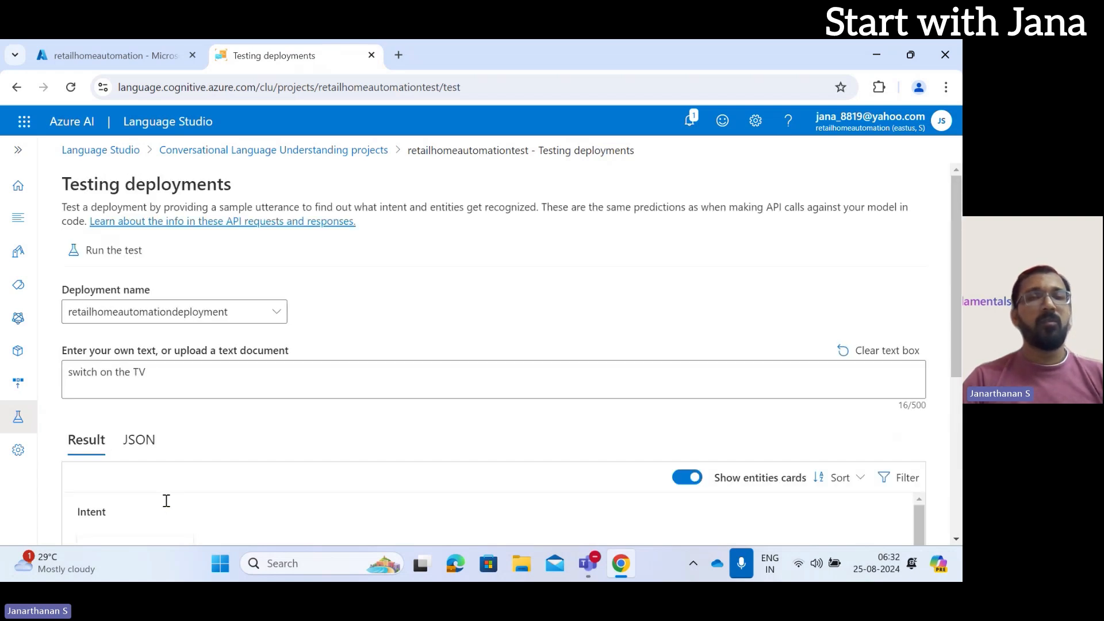
left_click(185, 370)
key("BackSpace")
key("BackSpace")
type("fan")
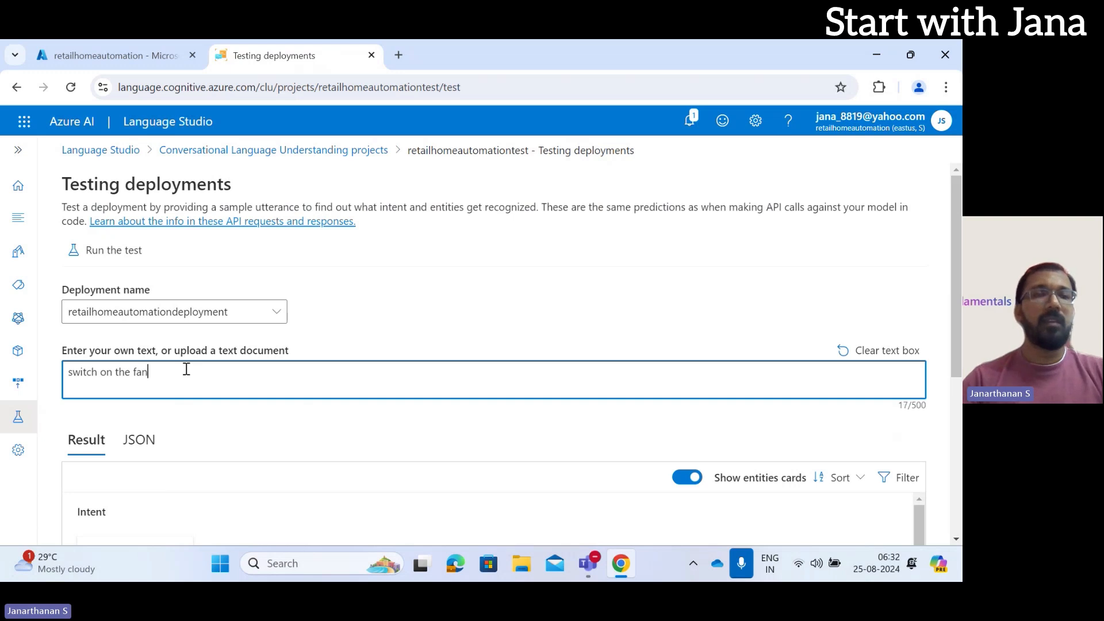
left_click(102, 260)
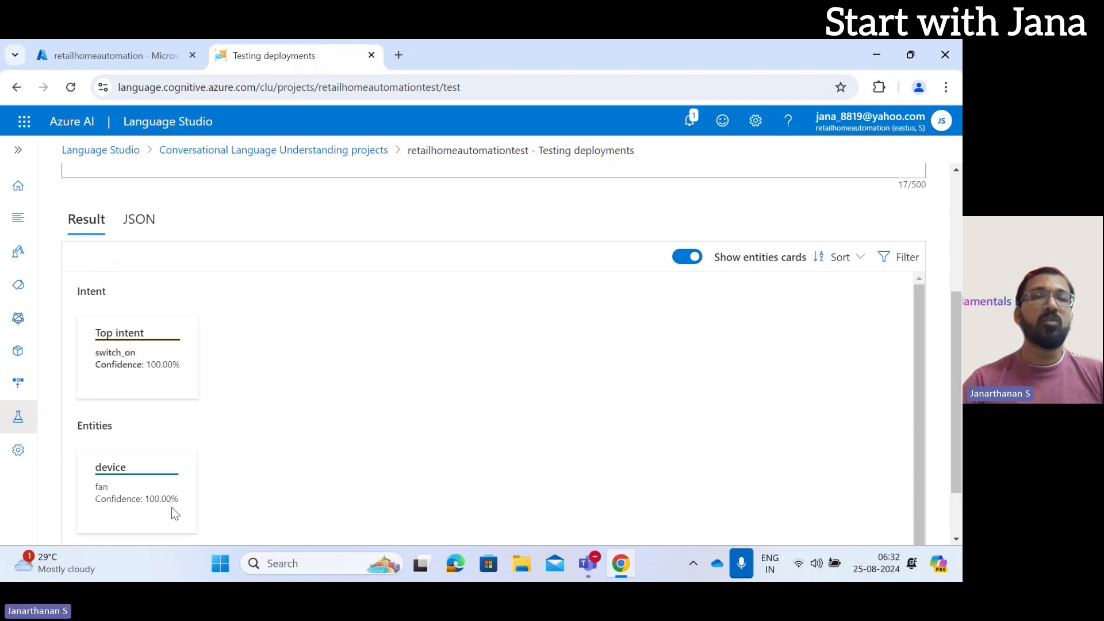
Step: Replace the test utterance with "switch off the fan" and run the test on the deployment
scroll(362, 404, "up", 4)
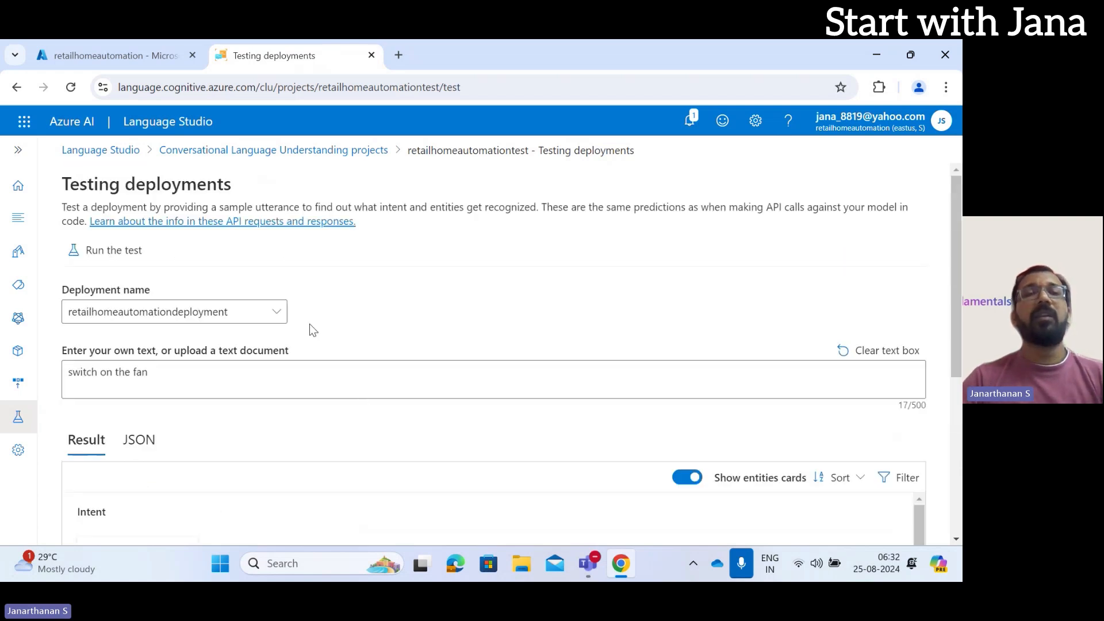
left_click(210, 372)
key("BackSpace")
key("BackSpace")
key("BackSpace")
key("BackSpace")
key("BackSpace")
key("BackSpace")
key("BackSpace")
key("BackSpace")
key("BackSpace")
key("BackSpace")
key("BackSpace")
key("BackSpace")
key("BackSpace")
key("BackSpace")
key("BackSpace")
key("BackSpace")
key("BackSpace")
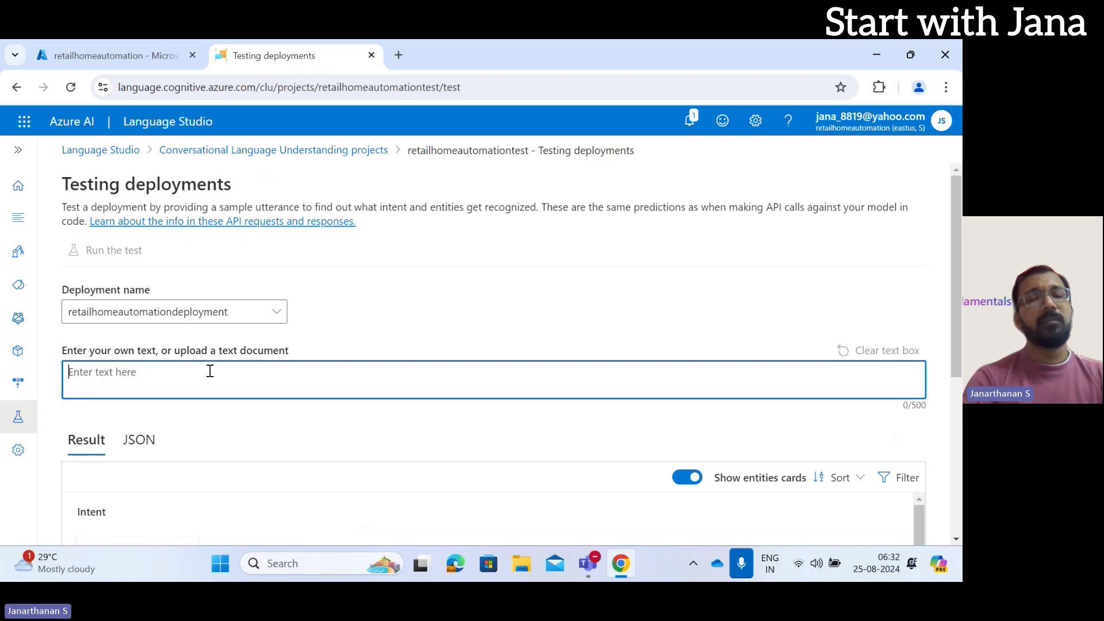
type("switch off the fan")
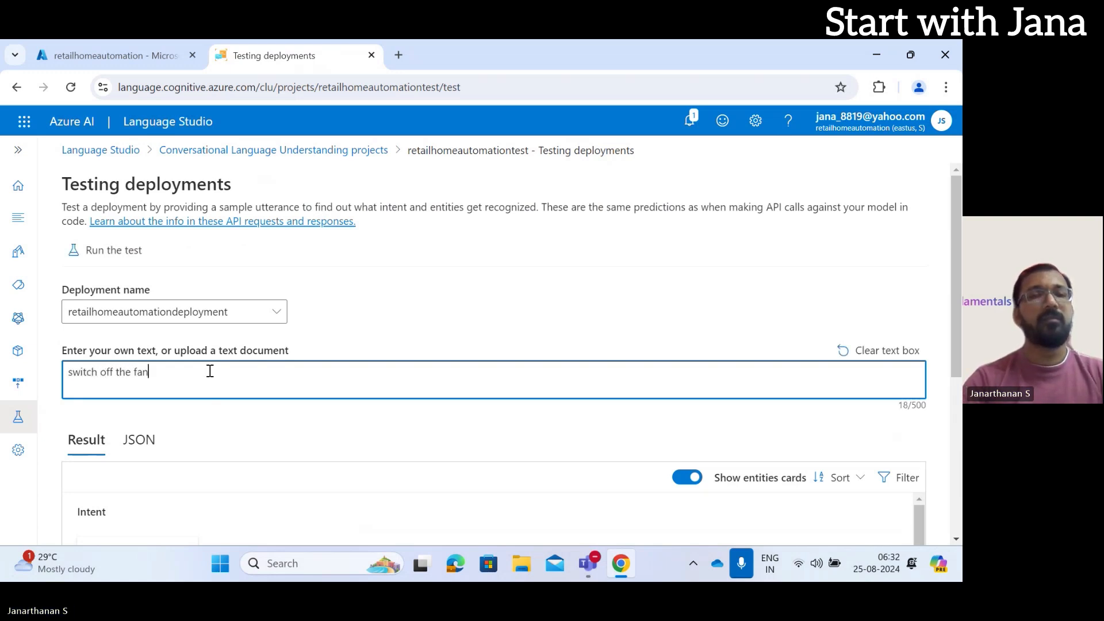
left_click(98, 269)
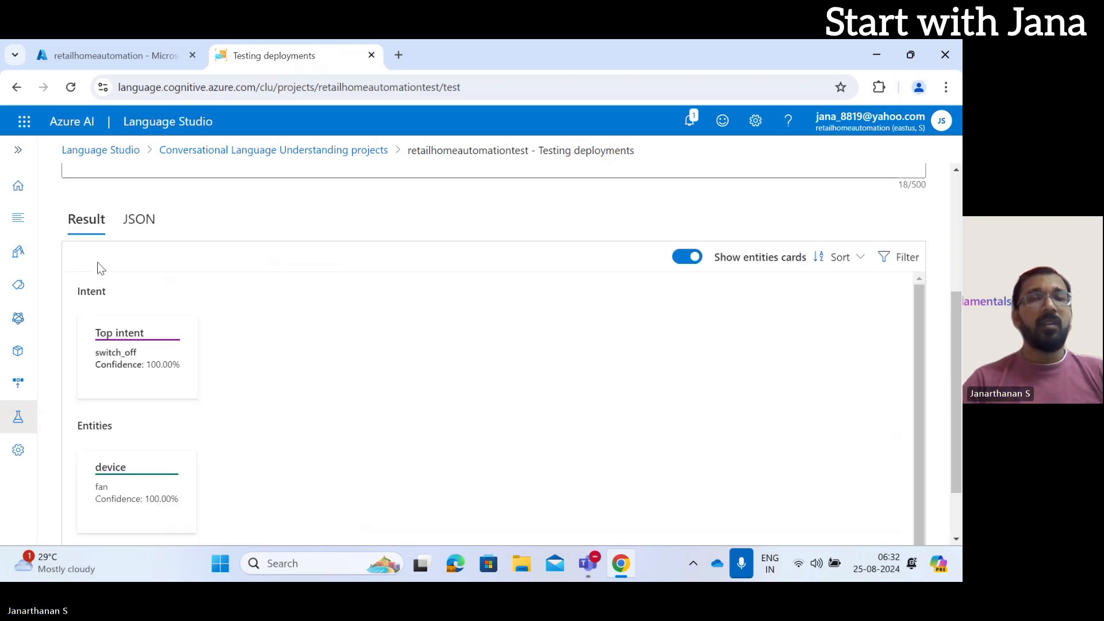